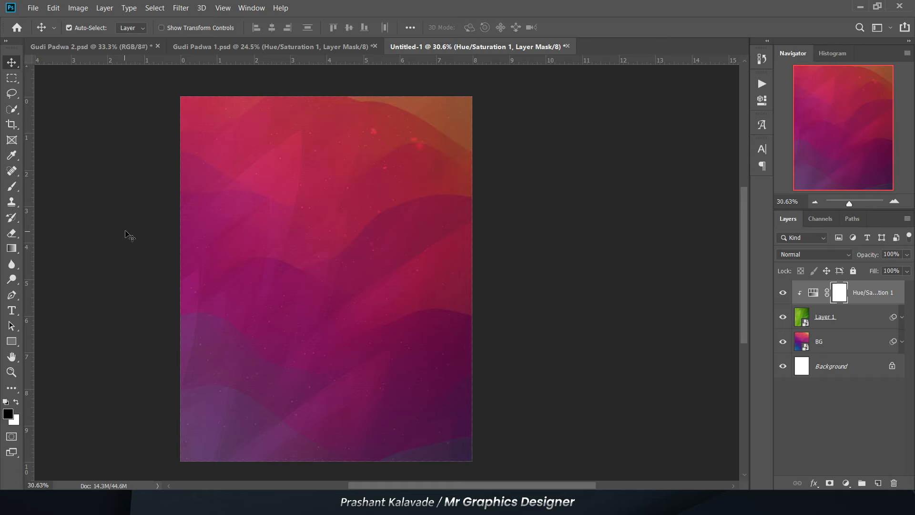
- Place the GUDHI PNG and WOOD images from the GUDI MAT 1 folder as embedded objects at their default position
key(h)
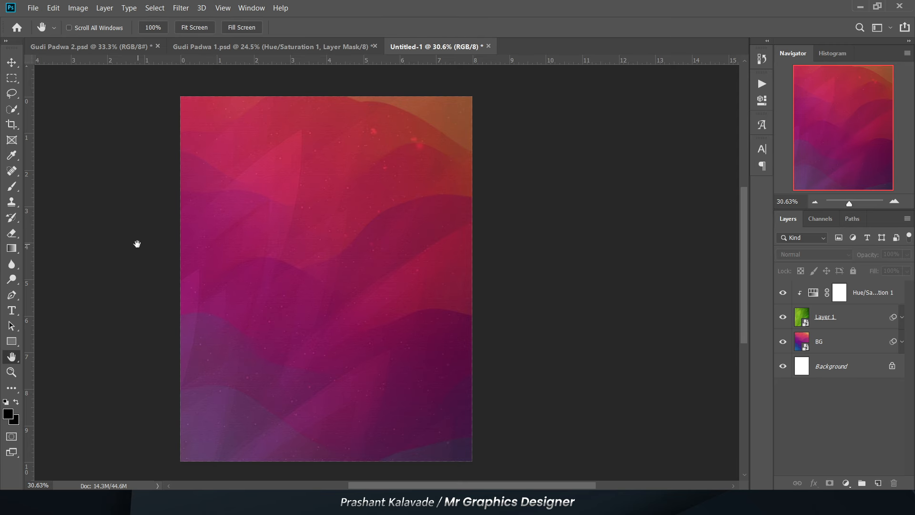
scroll(147, 301, up, 1)
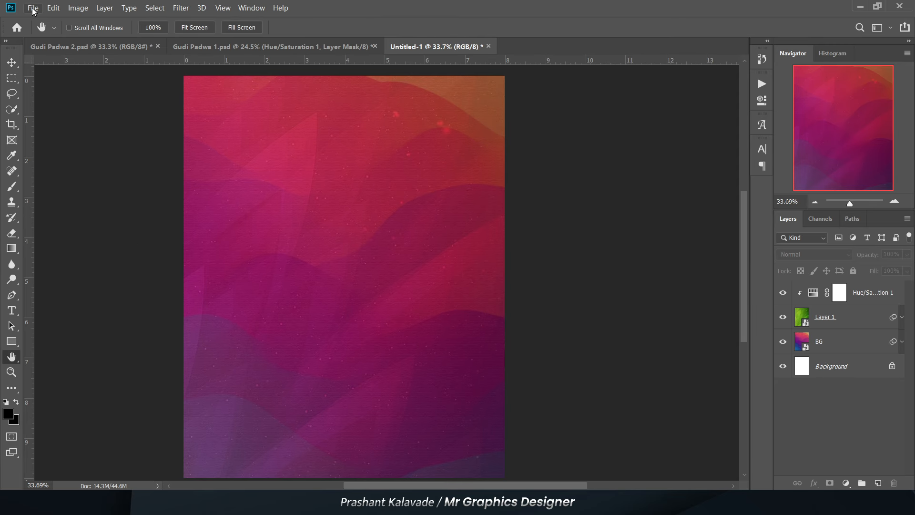
click(33, 7)
click(67, 219)
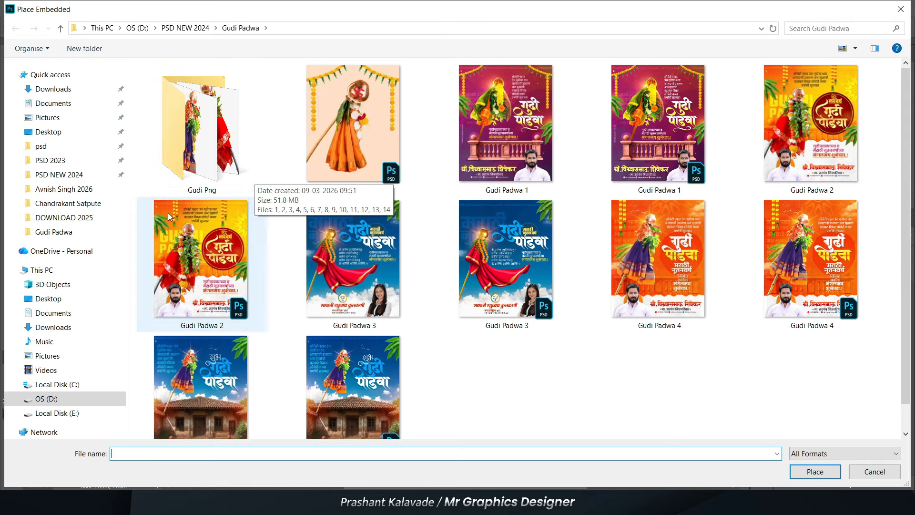
click(53, 232)
double_click(166, 95)
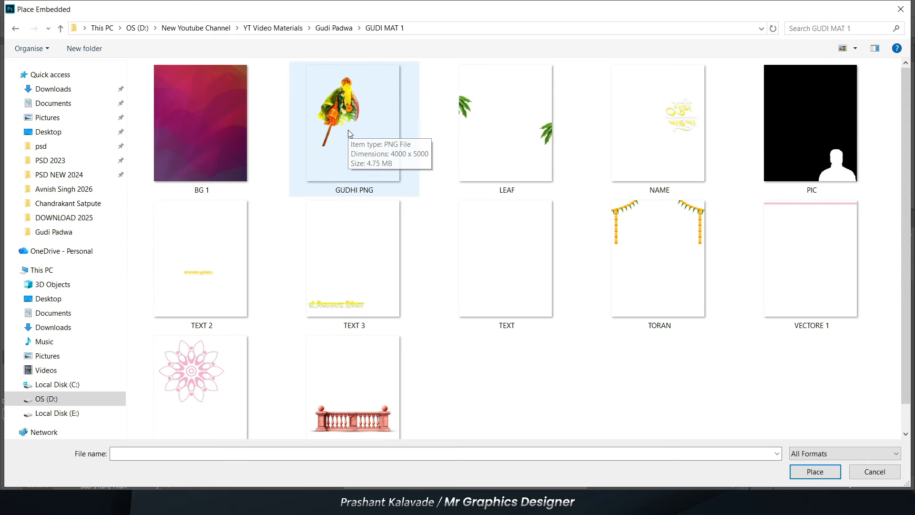
double_click(348, 159)
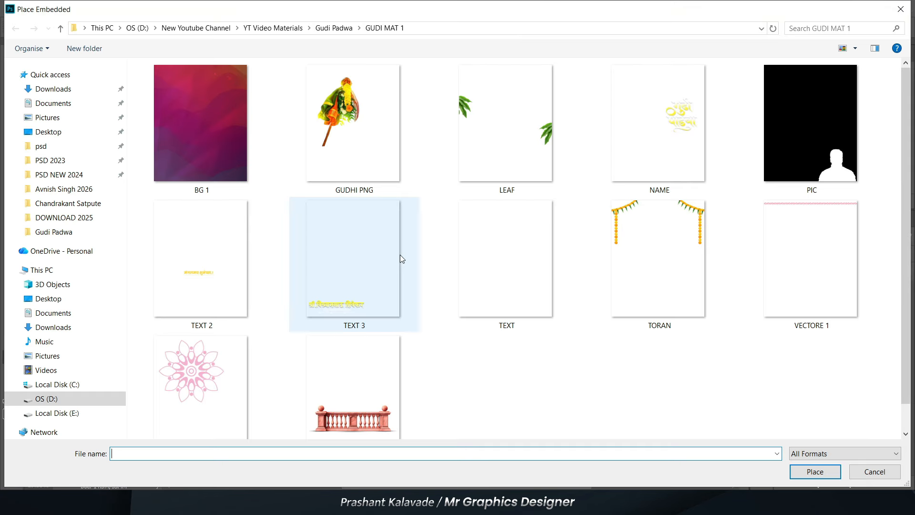
scroll(375, 376, down, 1)
double_click(375, 376)
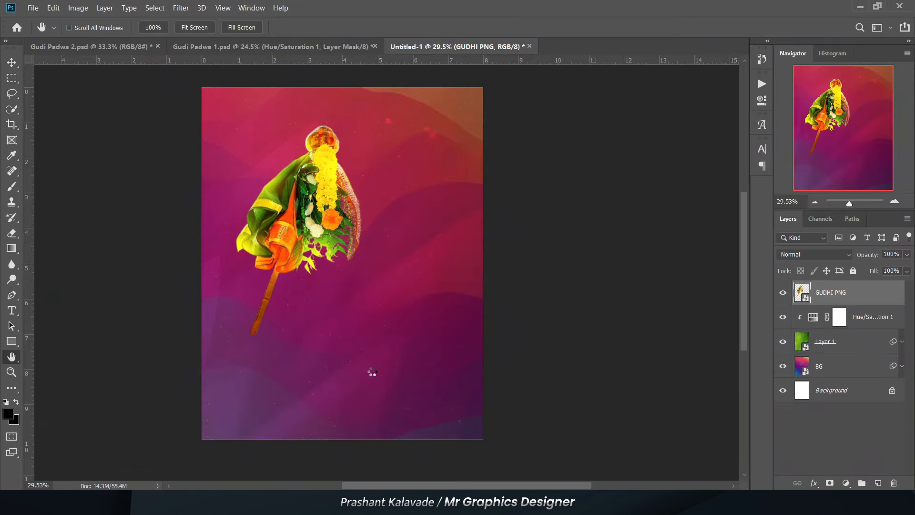
key(Return)
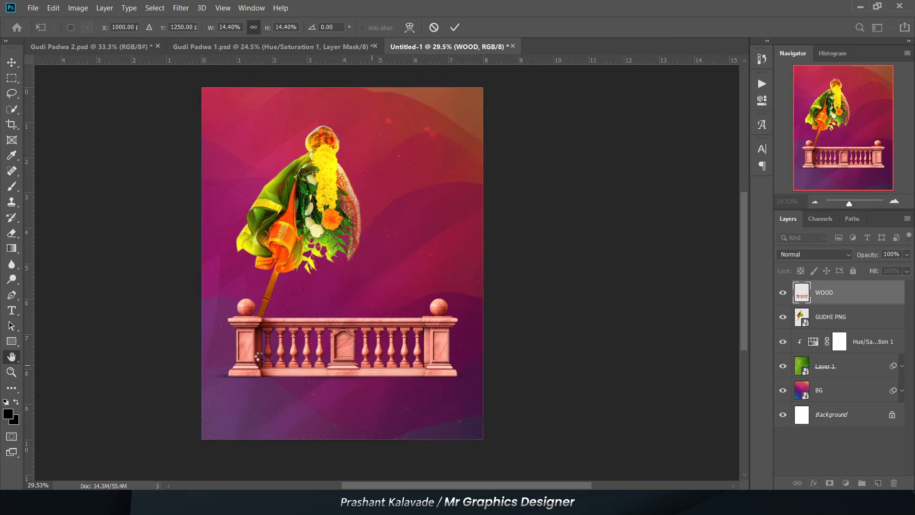
- Draw a circle about 182 px wide around the ball on the railing's left post, directly above the GUDHI PNG layer
scroll(260, 343, up, 4)
scroll(259, 343, down, 3)
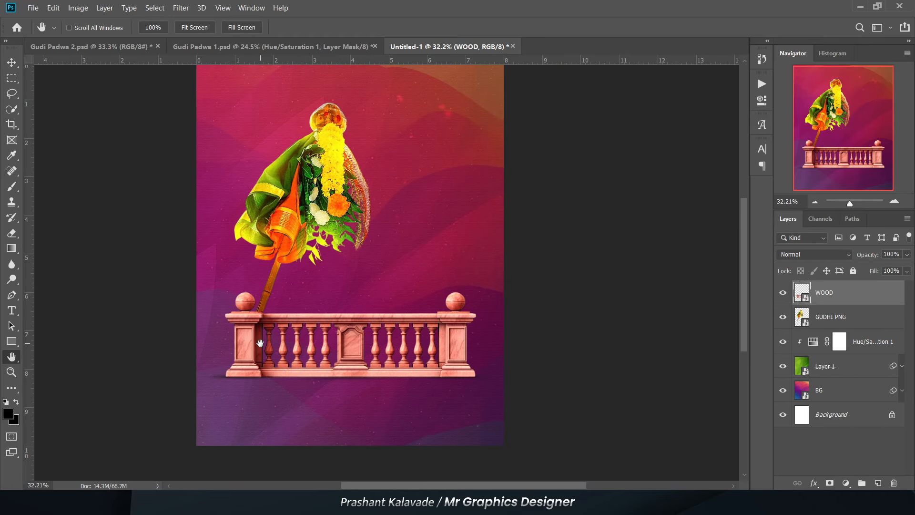
scroll(256, 333, up, 2)
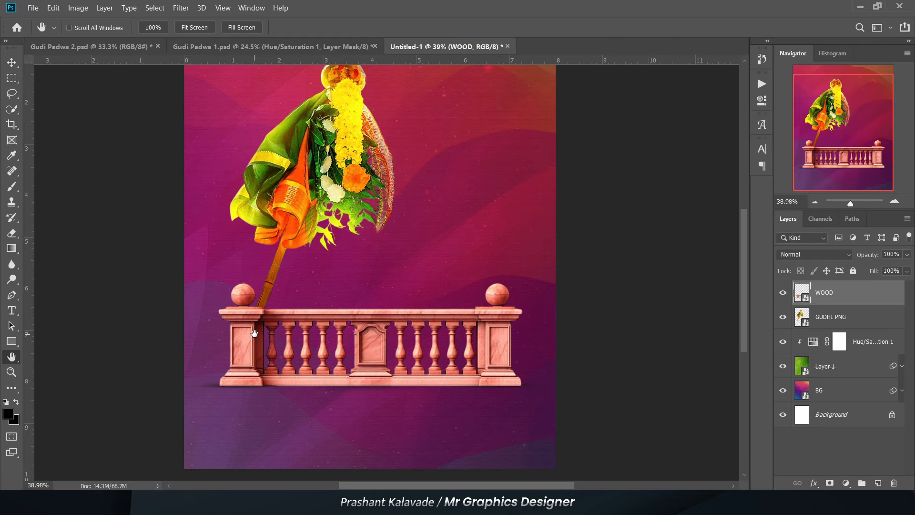
scroll(248, 324, up, 2)
scroll(249, 324, up, 4)
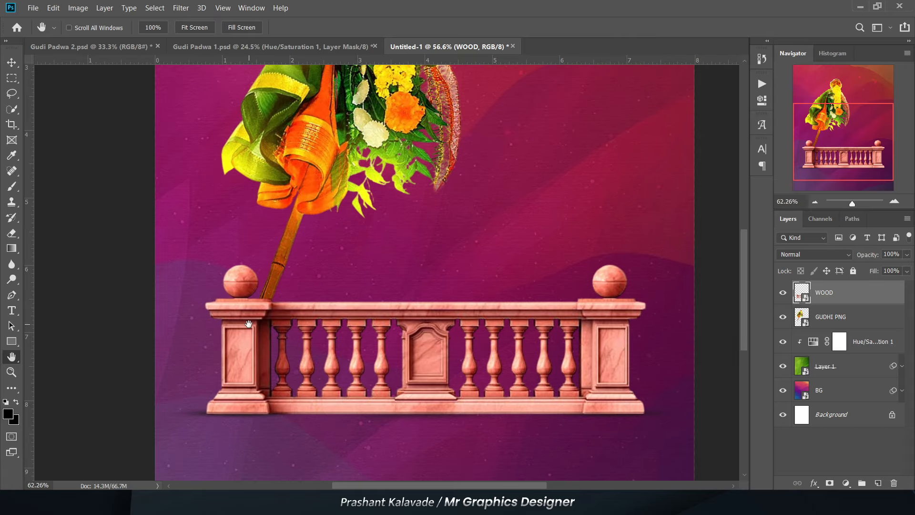
click(826, 317)
scroll(331, 273, up, 3)
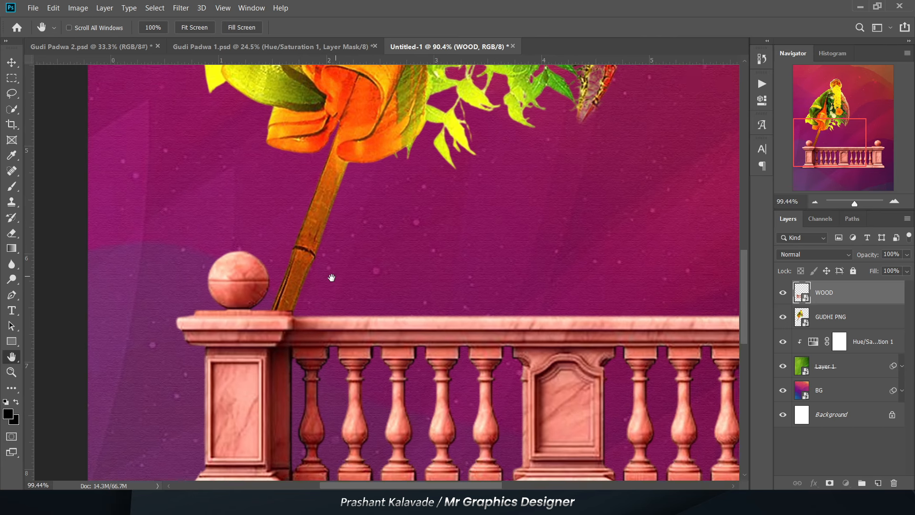
key(v)
scroll(231, 291, up, 1)
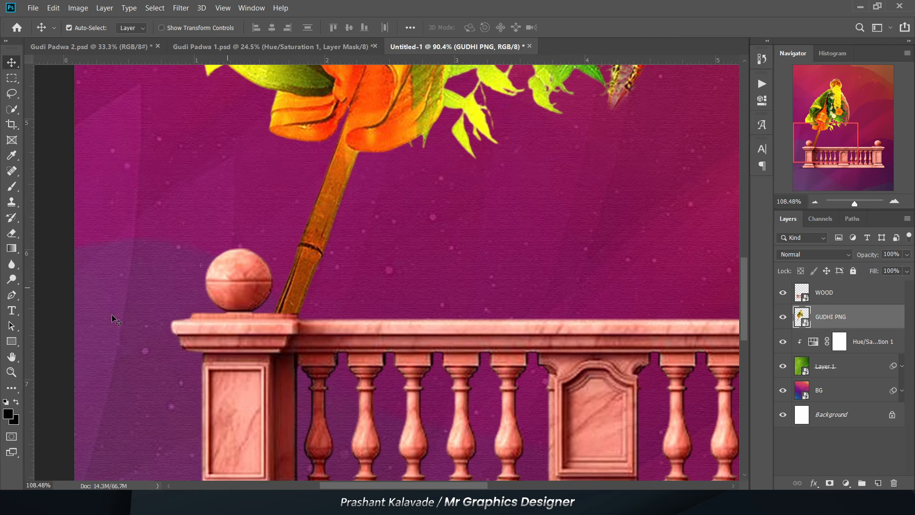
click(10, 340)
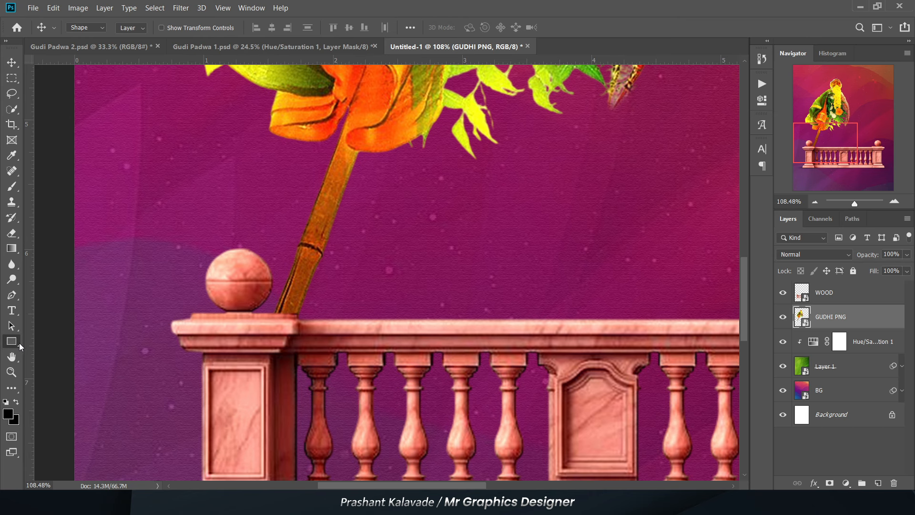
right_click(17, 340)
click(49, 364)
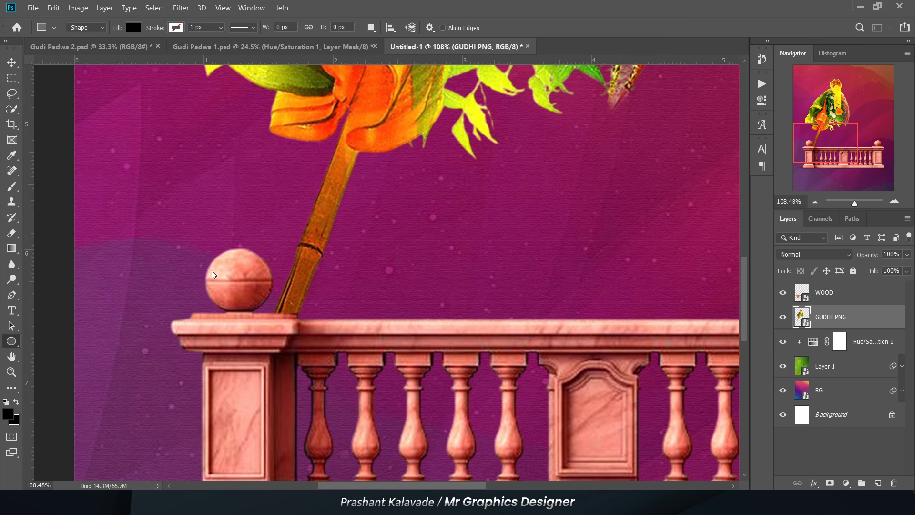
scroll(192, 238, up, 1)
drag(190, 235, 293, 339)
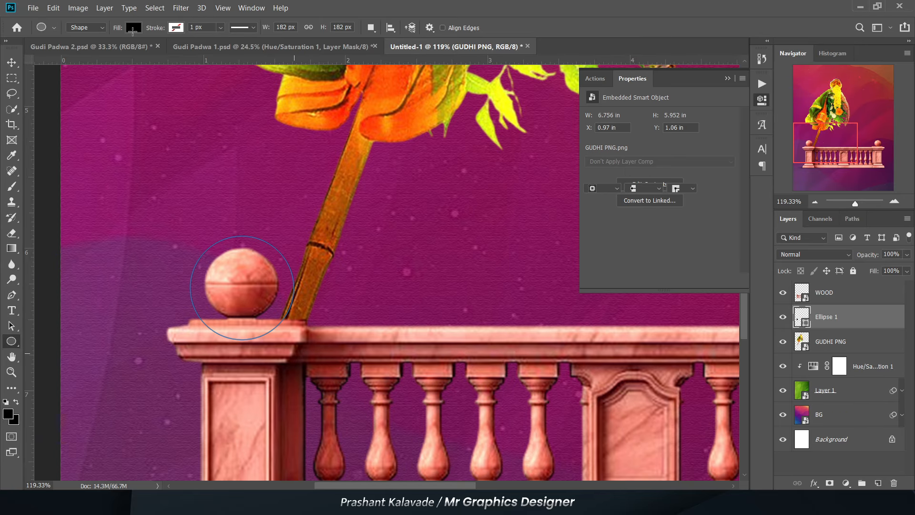
- Fill the circle with white and nudge it slightly upward around the left post's ball
click(130, 27)
click(129, 110)
key(v)
drag(196, 297, 195, 297)
key(Up)
key(Up)
key(Up)
key(Up)
key(Up)
key(Up)
key(Up)
scroll(160, 262, down, 4)
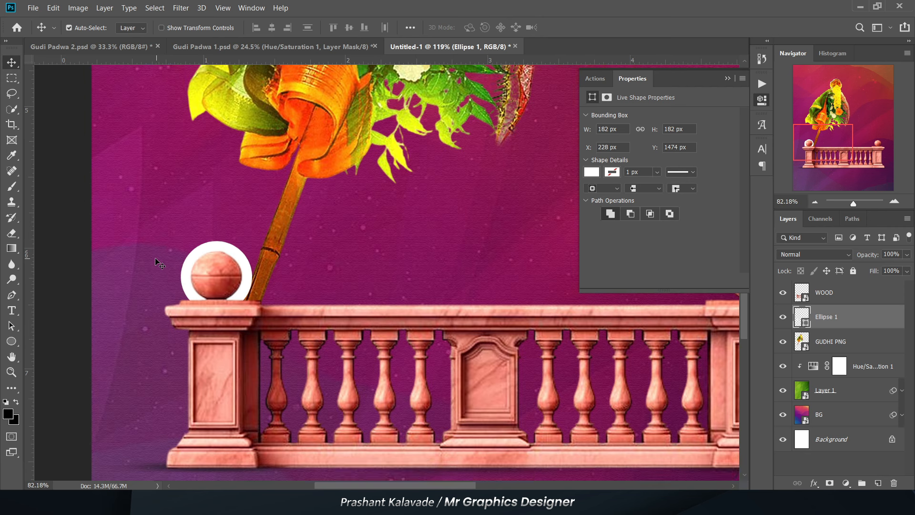
- Set the white circle's blend mode to Overlay and its opacity to 58%
click(800, 258)
click(795, 334)
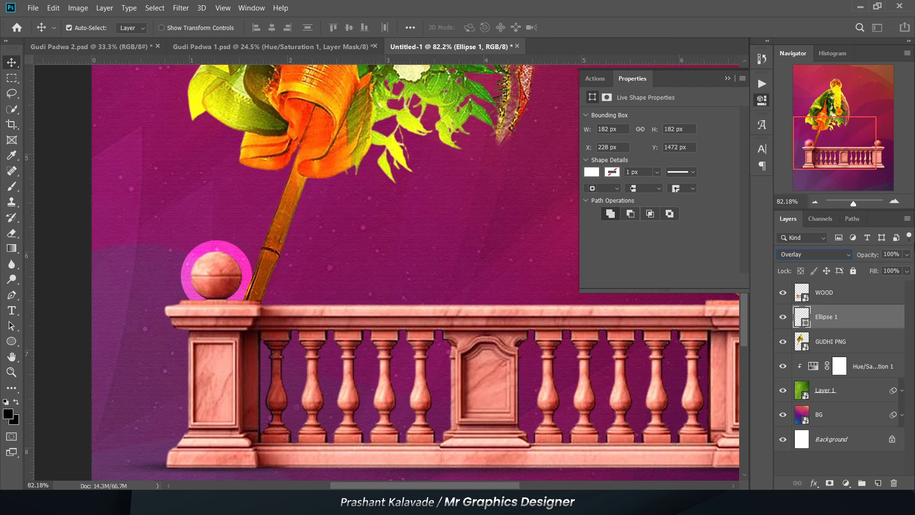
drag(885, 267, 882, 266)
scroll(76, 224, down, 8)
- Duplicate the translucent circle horizontally around the ball on the railing's right post and collapse the shape properties
scroll(128, 236, up, 5)
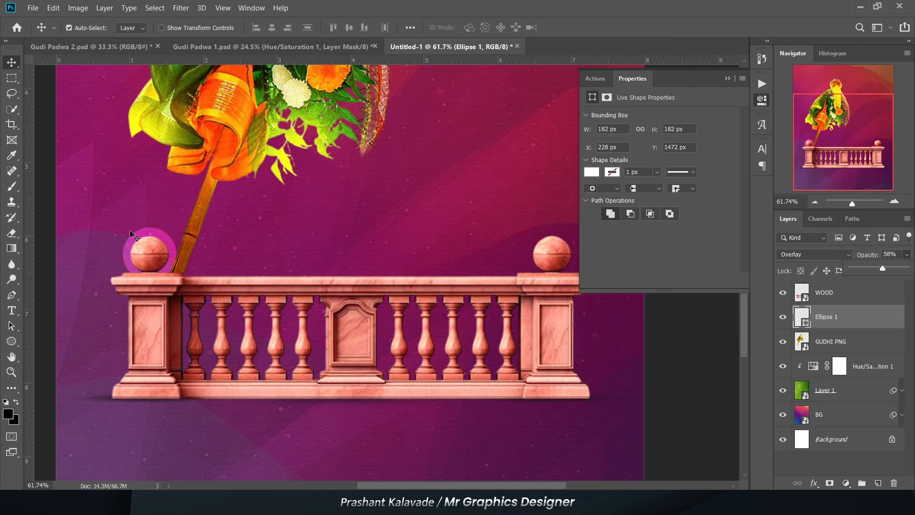
drag(133, 235, 528, 255)
scroll(486, 274, down, 4)
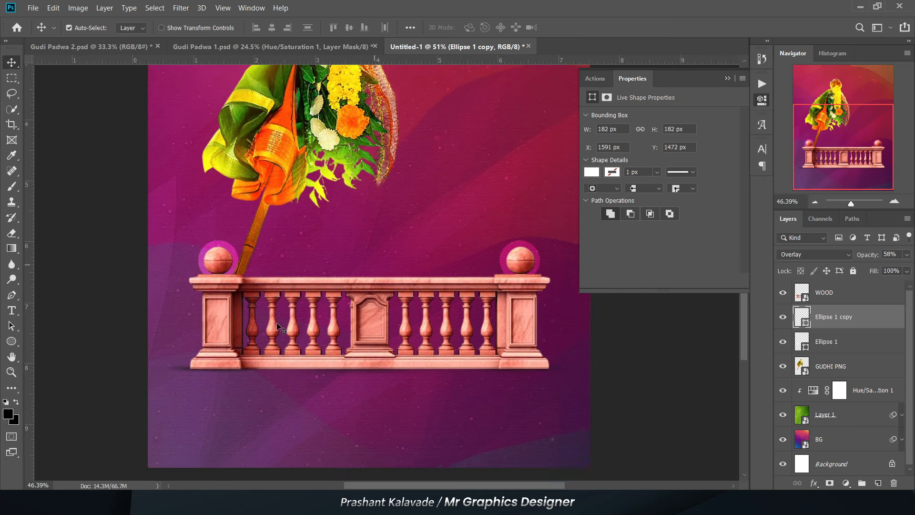
click(729, 79)
scroll(236, 268, down, 1)
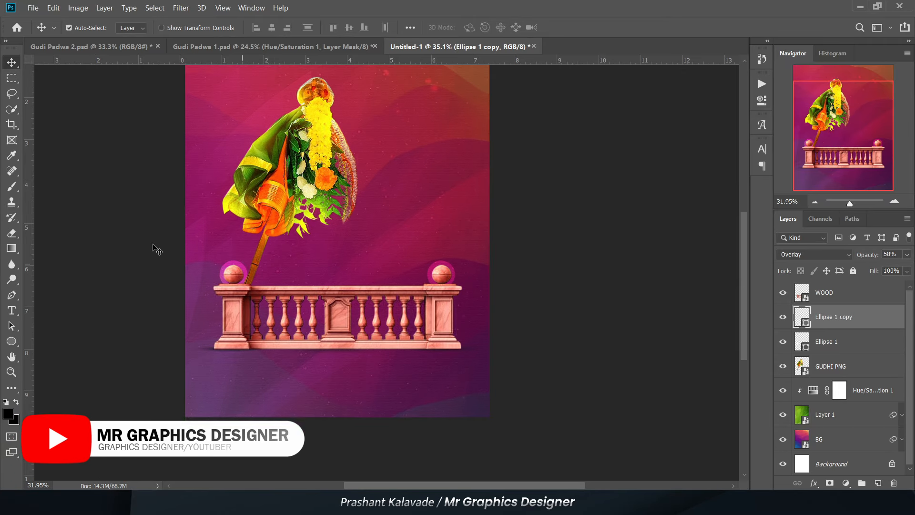
- Place the LEAF image as an embedded object and align it with the canvas so the leaves meet both edges
click(32, 6)
click(59, 223)
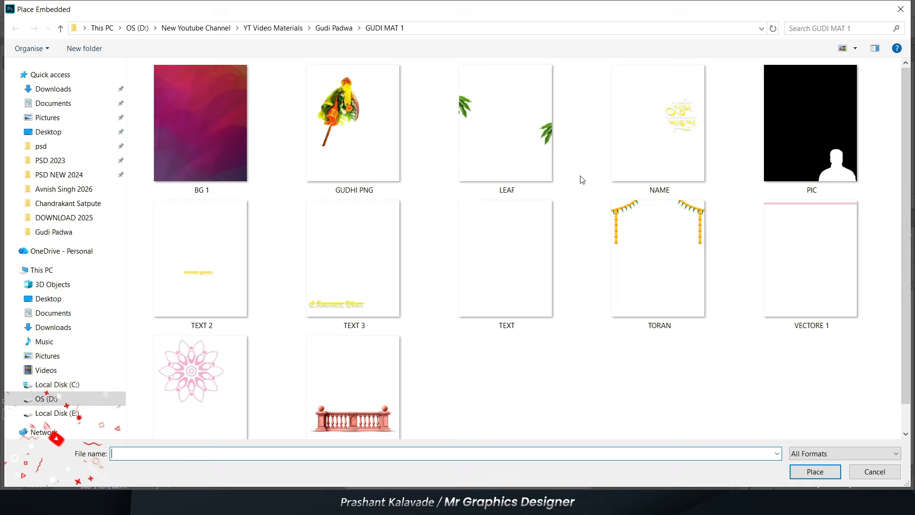
click(534, 135)
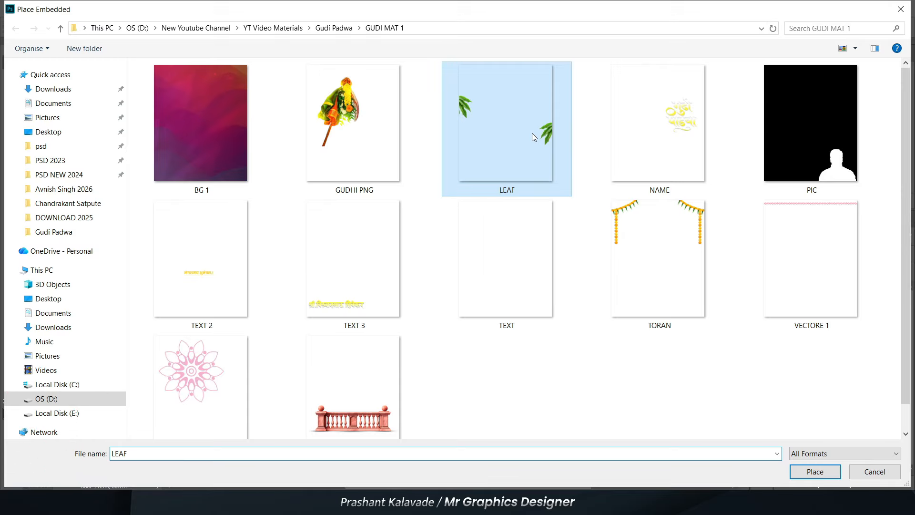
double_click(532, 133)
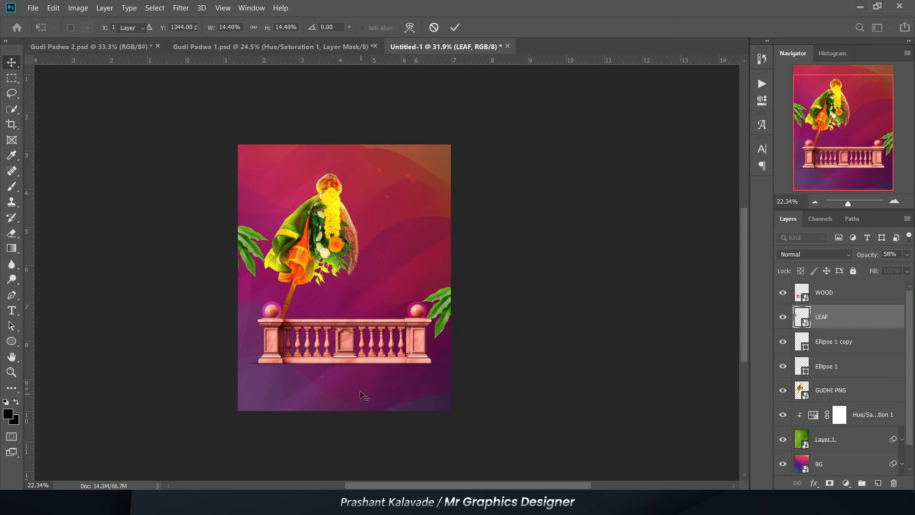
drag(362, 340, 362, 327)
key(Return)
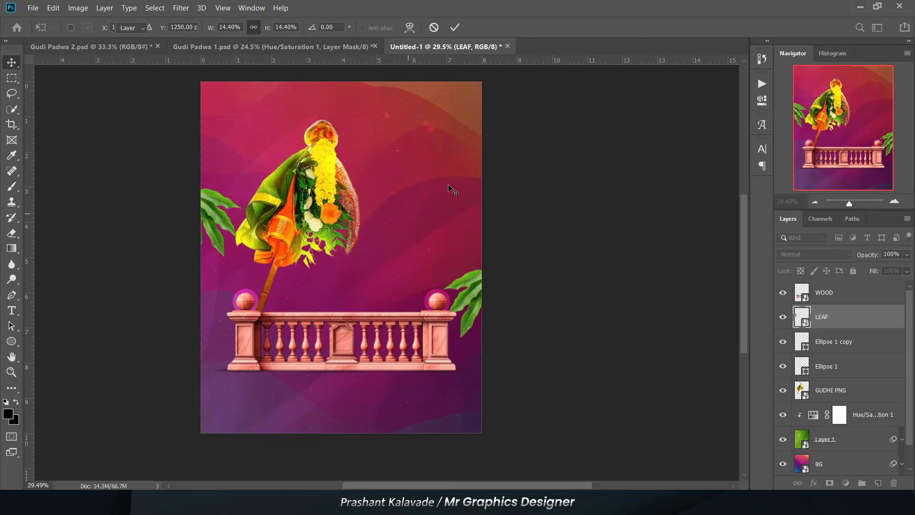
- Add the text "गुढी" in white Infinity-13 and move it into the open area to the right of the gudhi
scroll(160, 143, up, 1)
scroll(264, 222, up, 1)
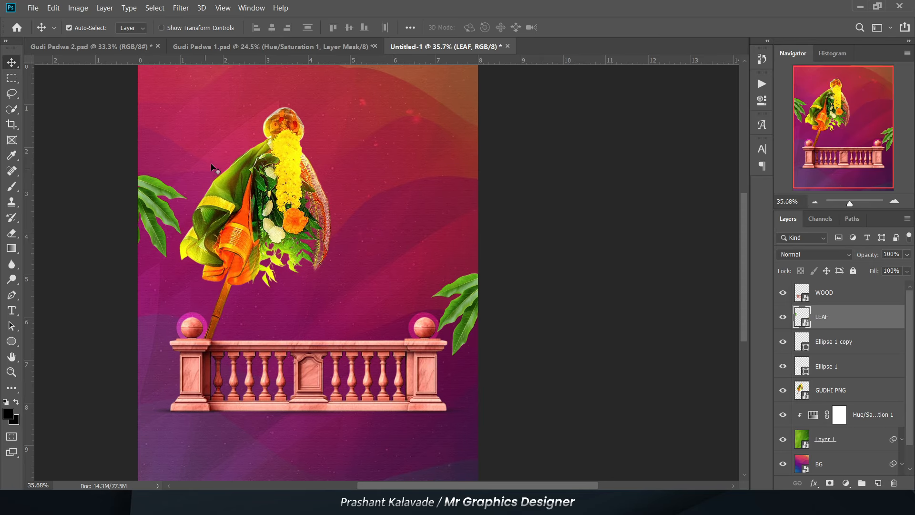
click(639, 326)
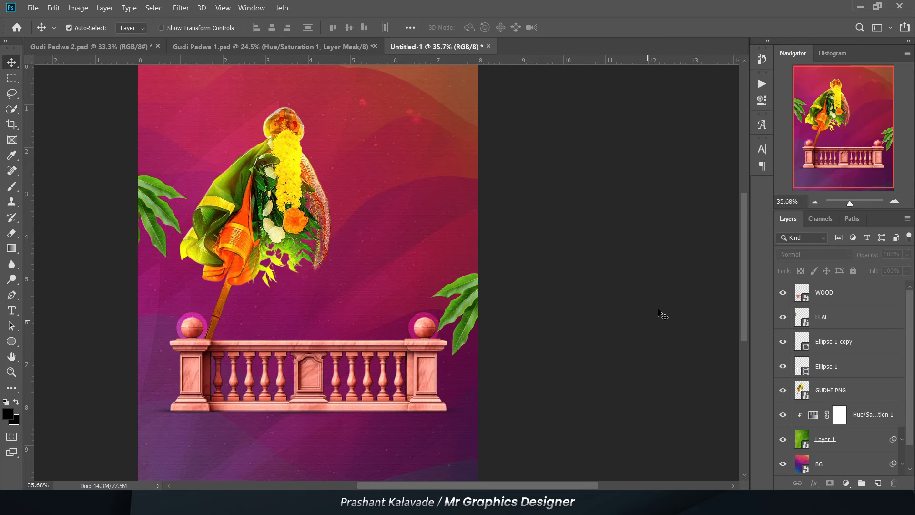
scroll(372, 250, up, 5)
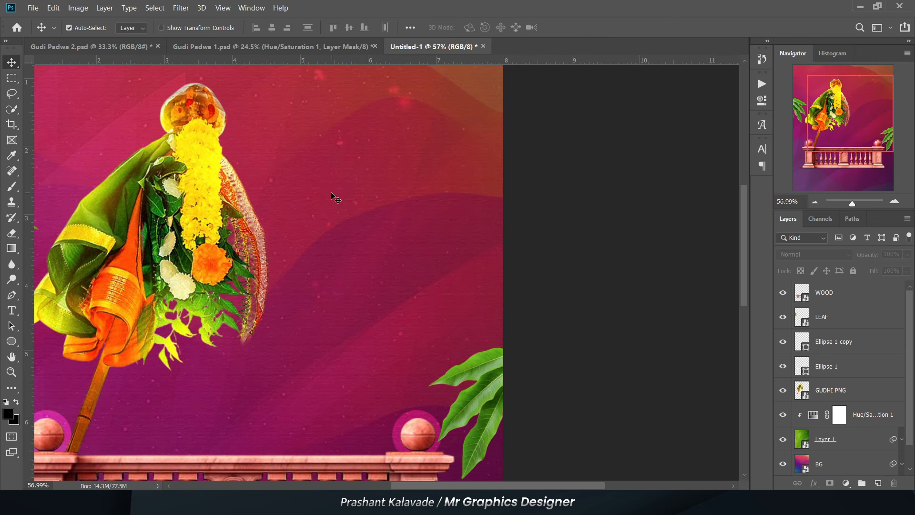
scroll(332, 195, up, 1)
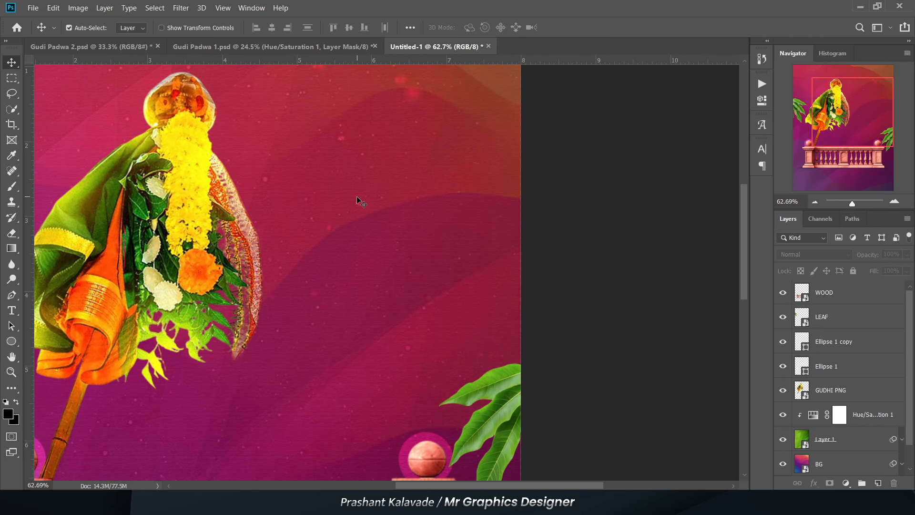
key(t)
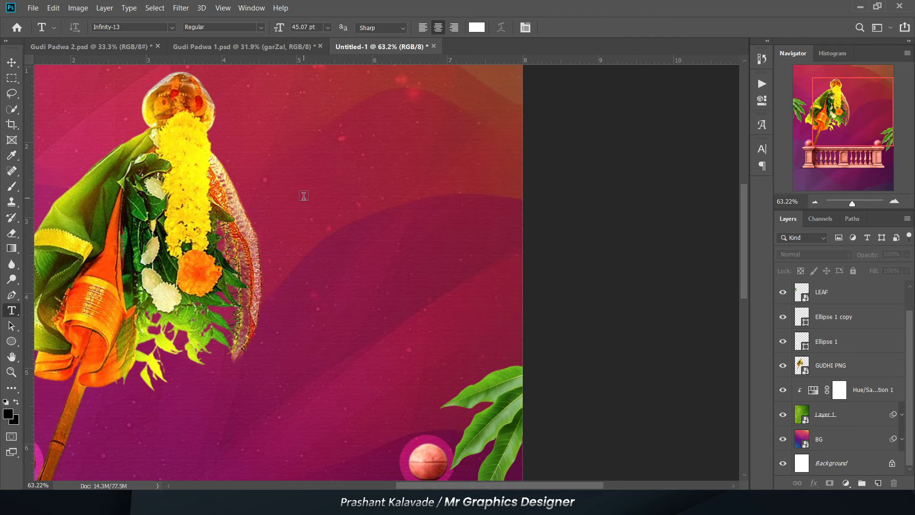
click(303, 195)
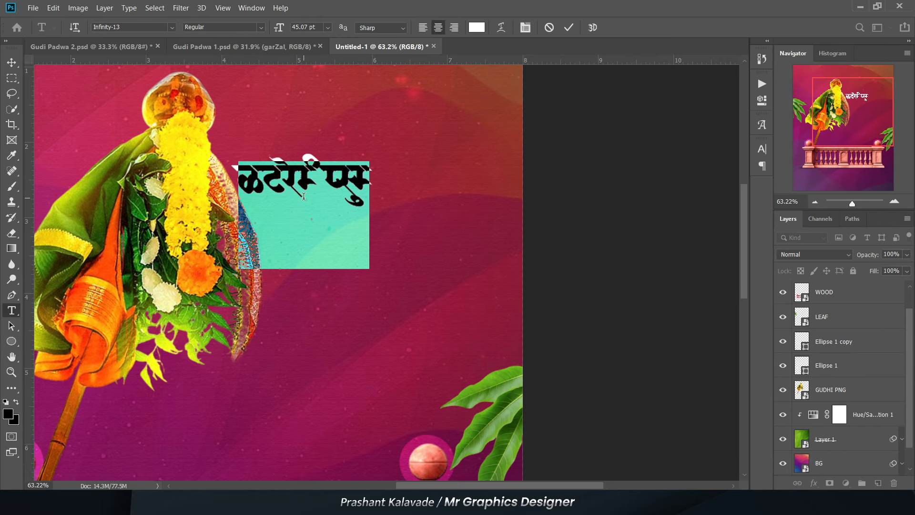
text(गुढी)
click(11, 62)
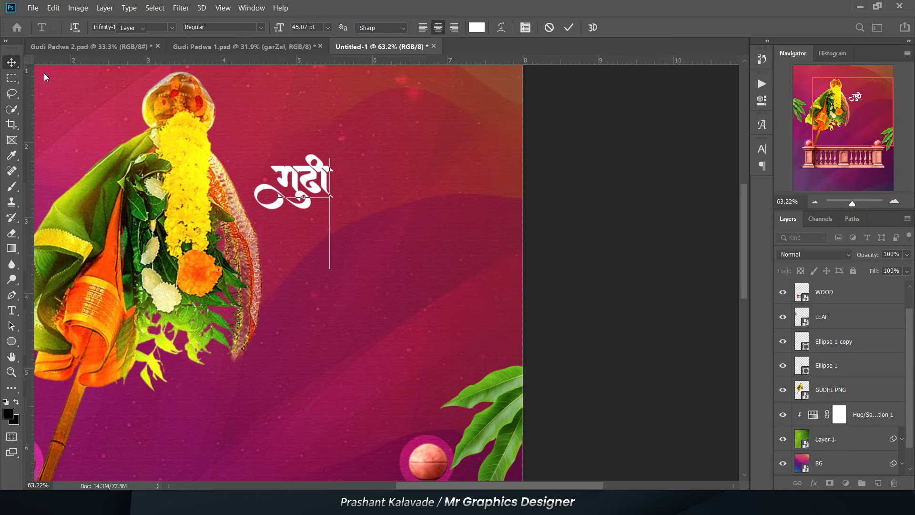
drag(312, 180, 367, 207)
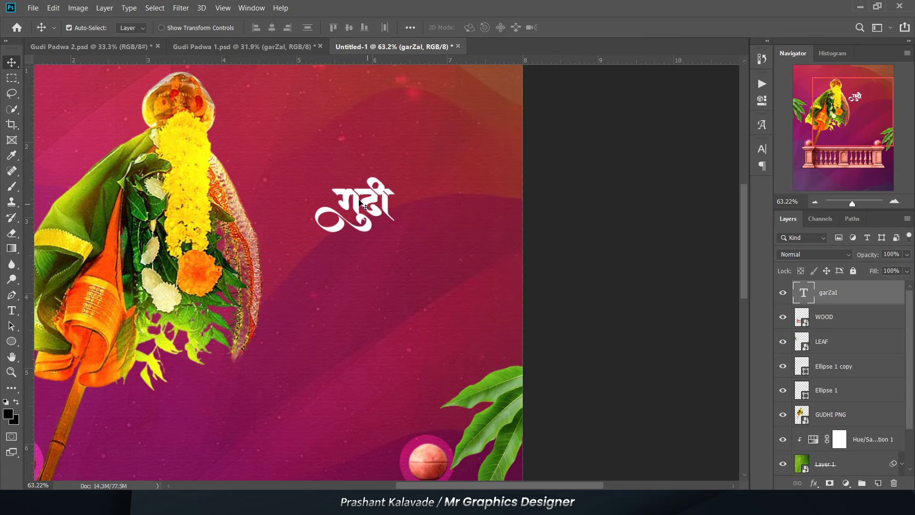
- Enlarge the "गुढी" text proportionally toward its upper left
key(ctrl+t)
drag(304, 162, 287, 134)
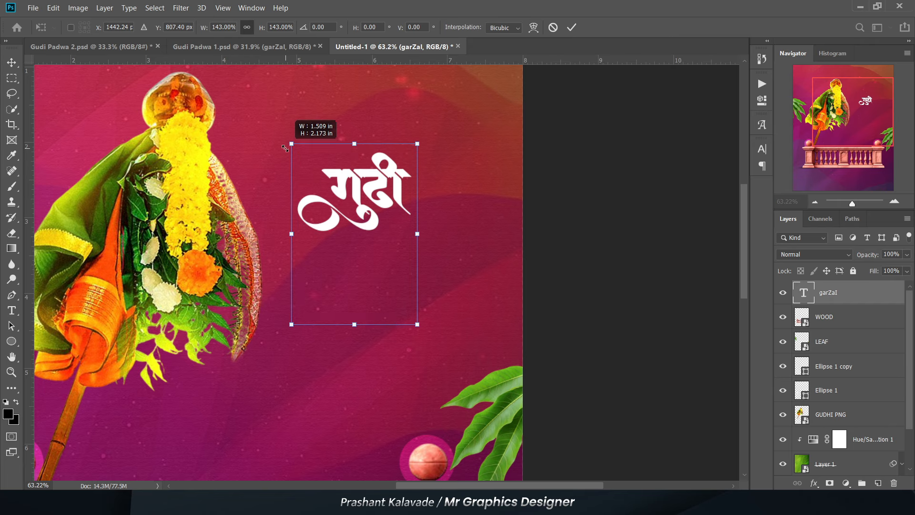
key(Return)
- Style the "गुढी" text with an inner shadow, a white-to-yellow 90° linear gradient overlay at 41% scale, and a 24% Multiply drop shadow
scroll(367, 193, up, 3)
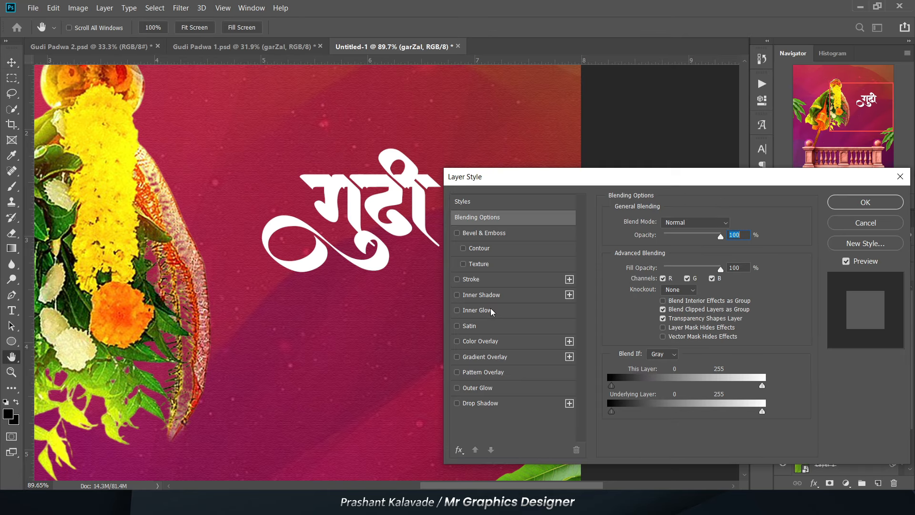
click(495, 296)
click(484, 359)
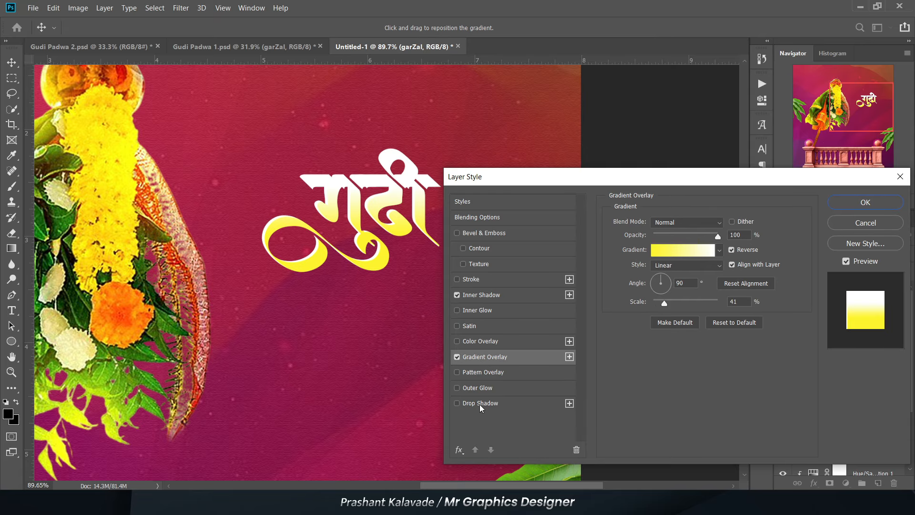
click(486, 404)
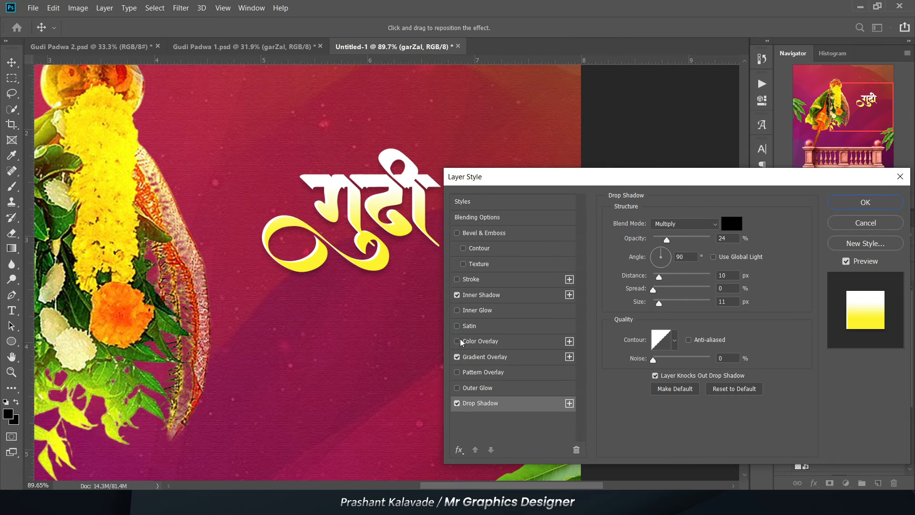
click(474, 360)
click(670, 248)
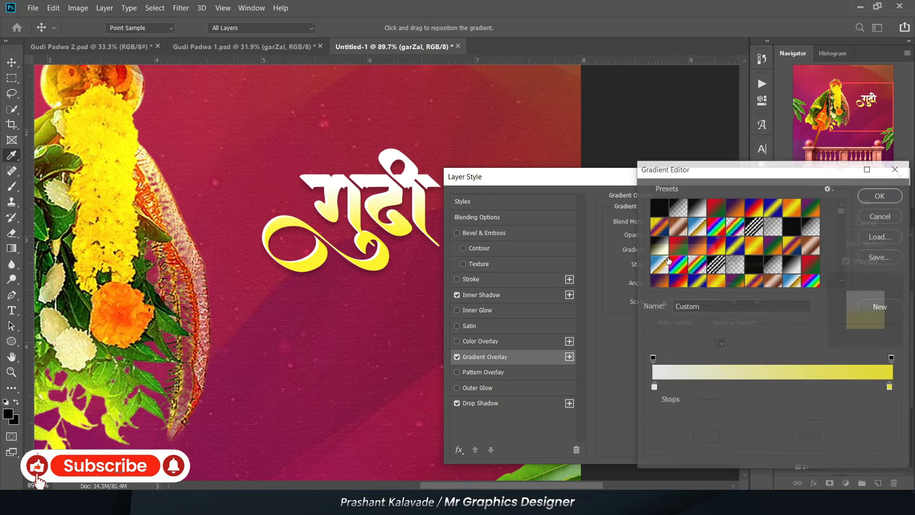
click(880, 194)
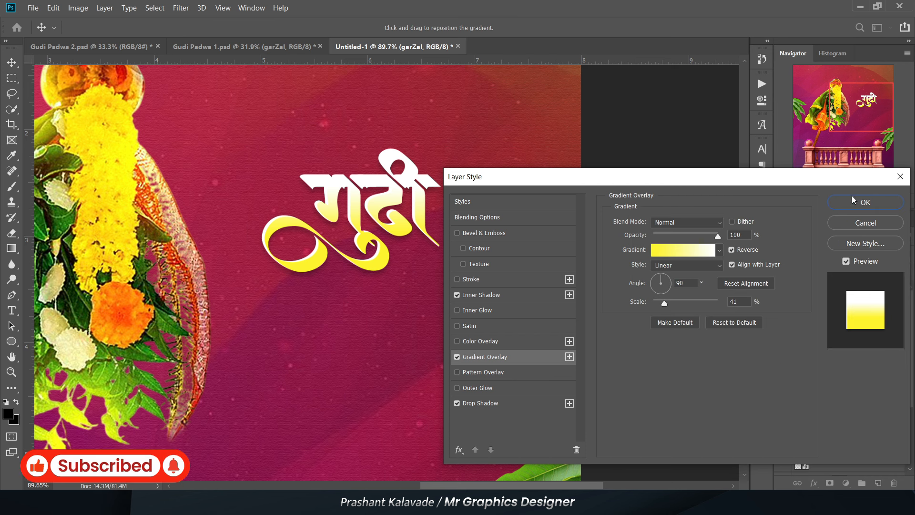
click(864, 202)
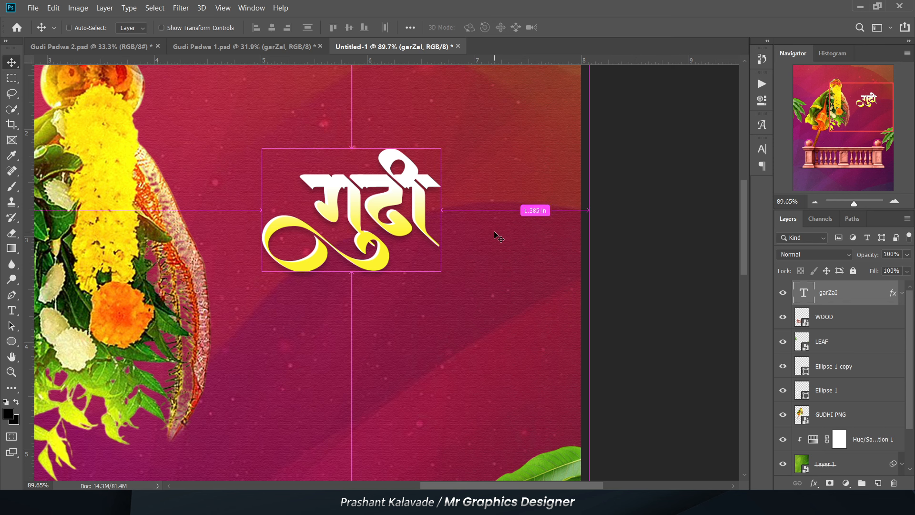
- Duplicate the "गुढी" text directly below the original and replace the copy's wording with "पाडवा"
key(ctrl+j)
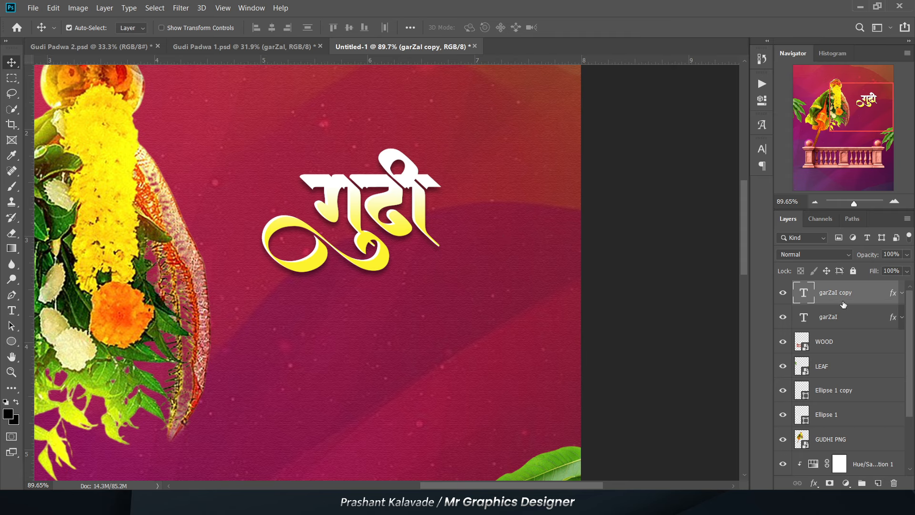
drag(339, 200, 342, 289)
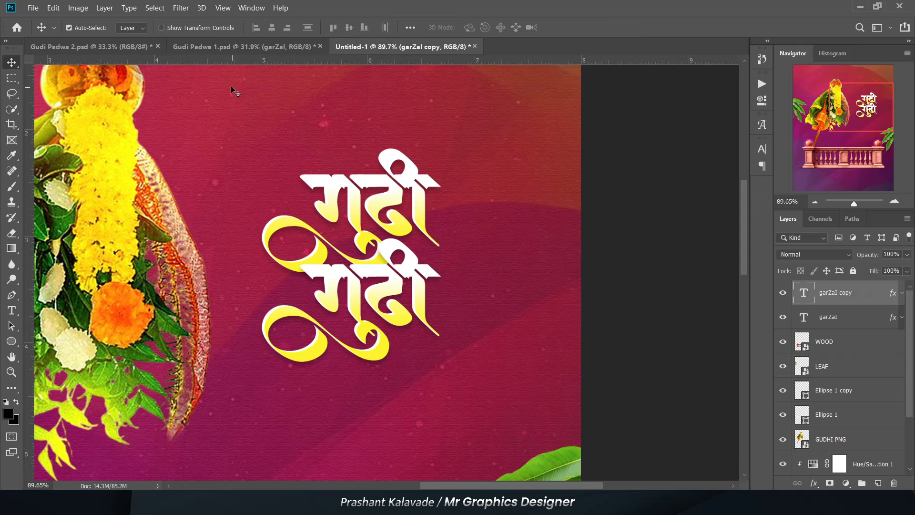
key(t)
scroll(381, 263, up, 2)
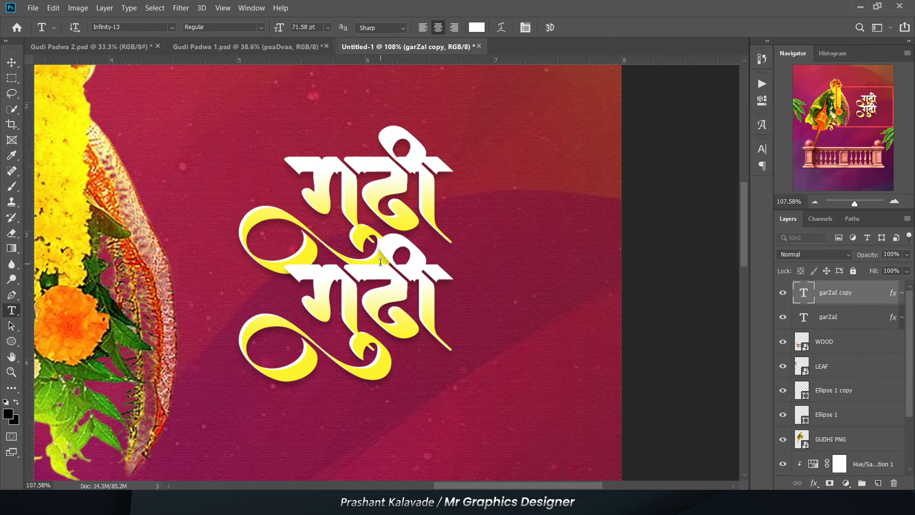
click(364, 316)
key(ctrl+a)
text(पाडवा)
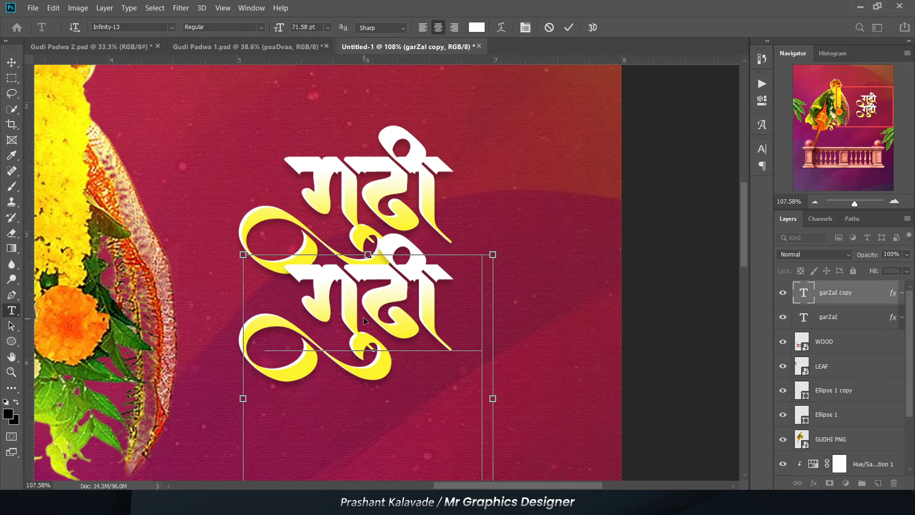
click(10, 62)
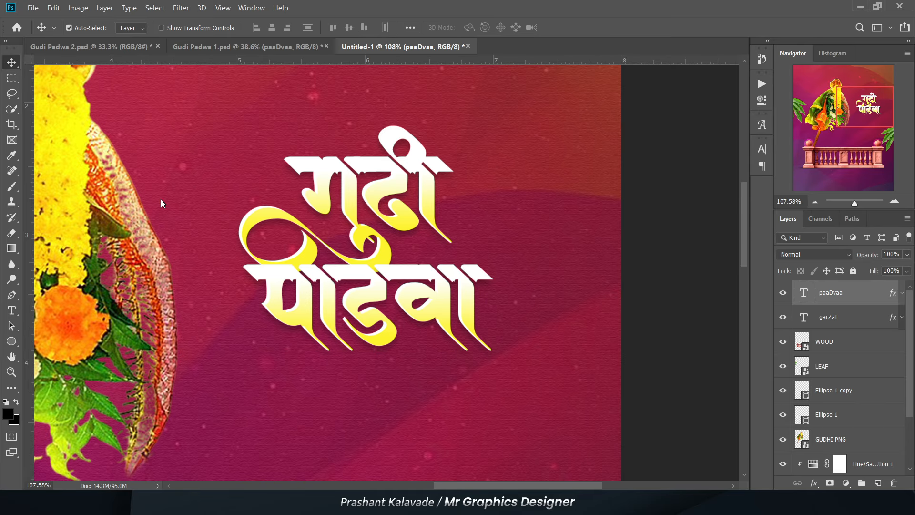
- Place the "पाडवा" layer beneath the "गुढी" layer and shift the word slightly lower and to the right
drag(840, 292, 838, 326)
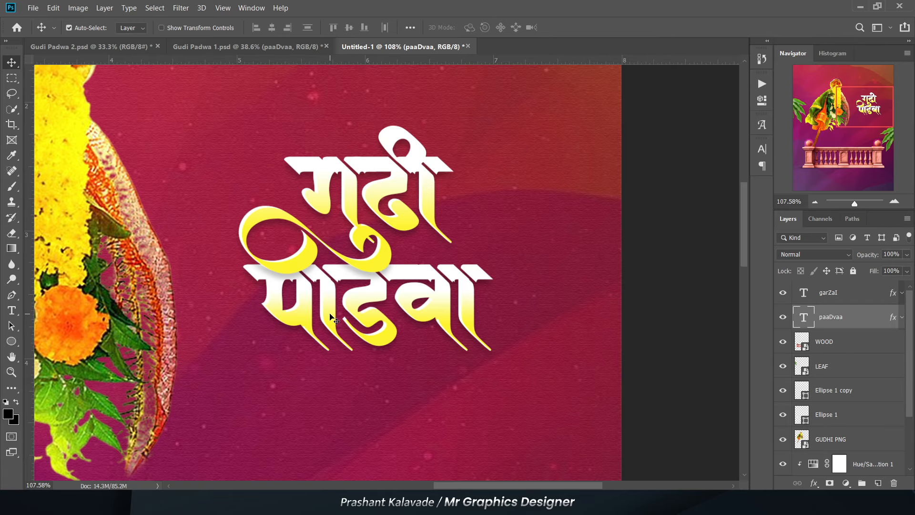
scroll(332, 317, up, 1)
drag(333, 323, 341, 335)
scroll(385, 329, down, 3)
- Set the font size of the "गुढी" text to 99 pt
key(t)
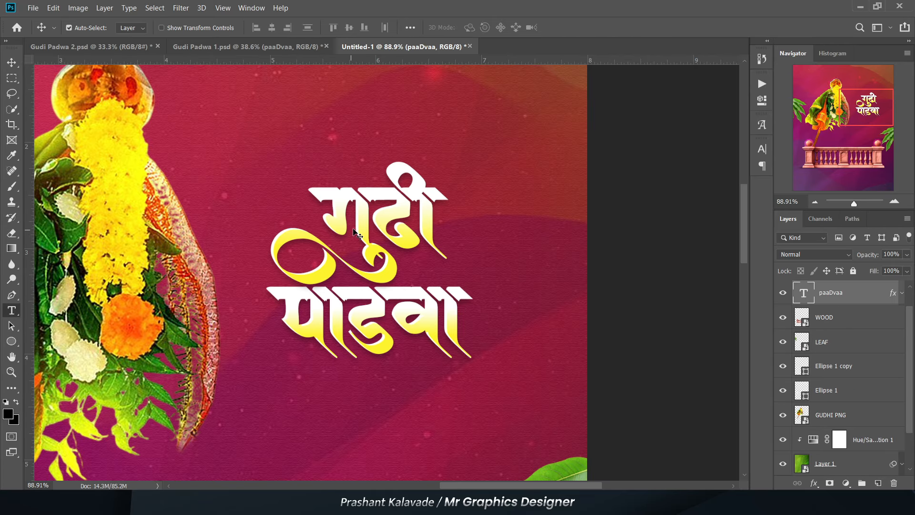
click(358, 219)
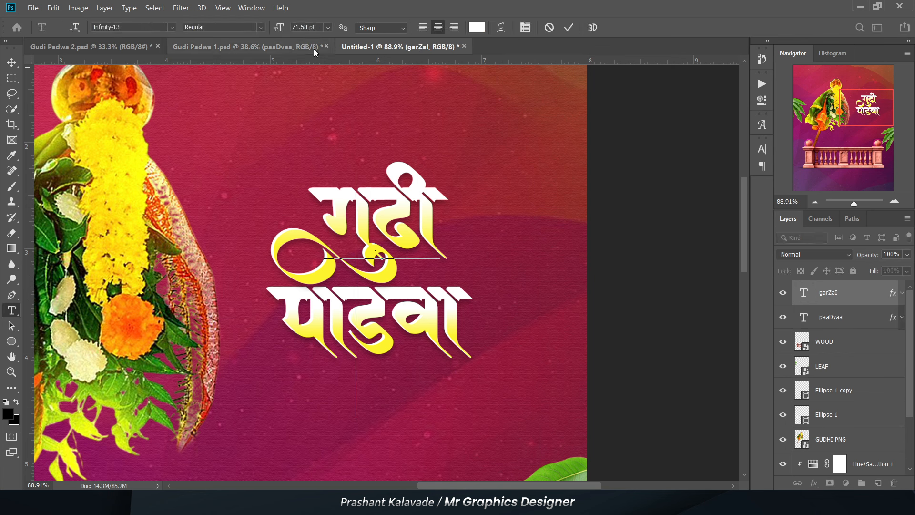
key(ctrl+a)
click(317, 27)
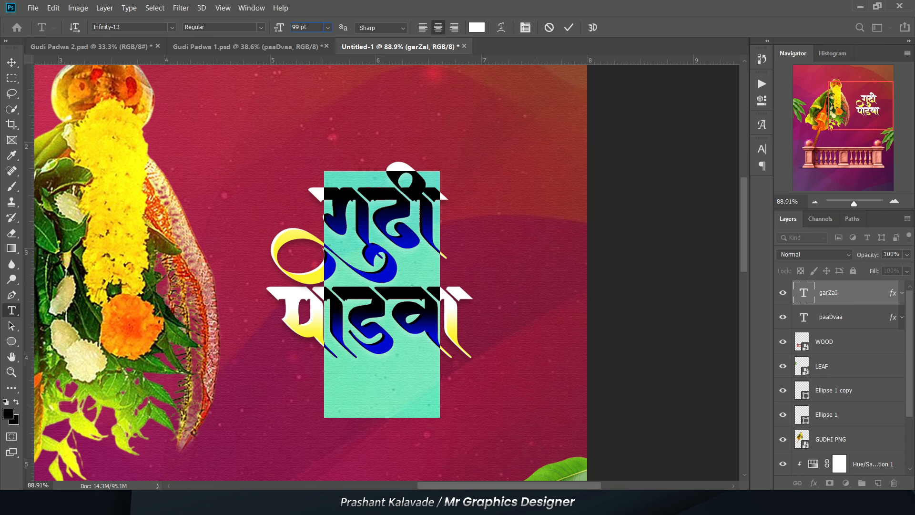
key(ctrl+Return)
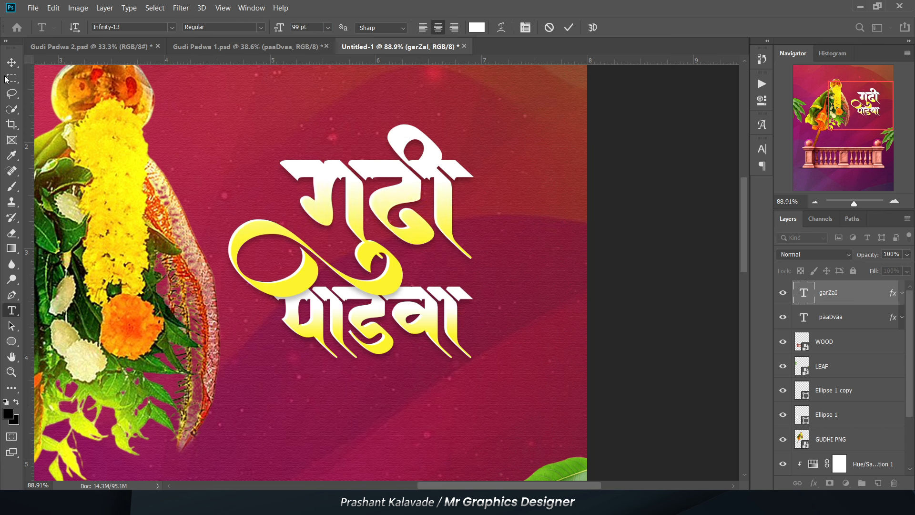
click(12, 63)
- Enlarge the "पाडवा" text proportionally and position it centrally under "गुढी"
scroll(491, 319, down, 2)
click(328, 324)
key(ctrl+t)
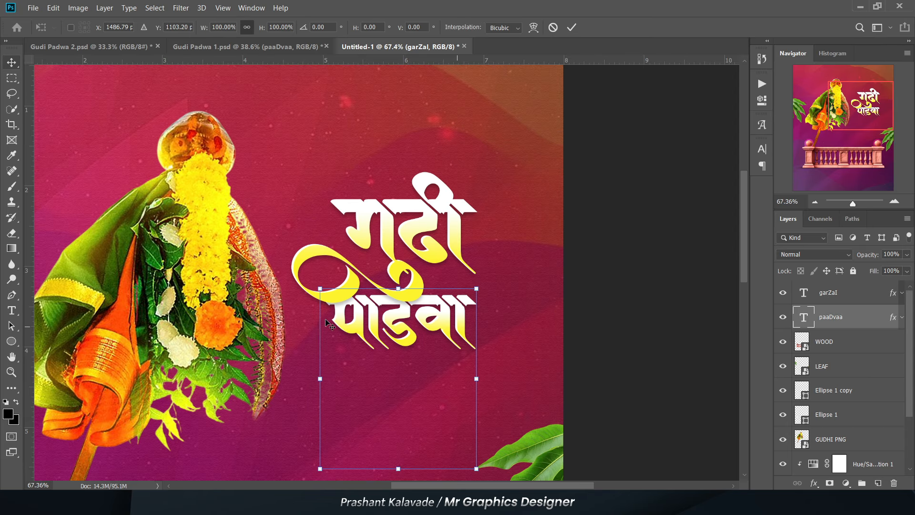
drag(315, 377, 295, 379)
drag(369, 356, 371, 359)
key(Return)
scroll(371, 358, down, 1)
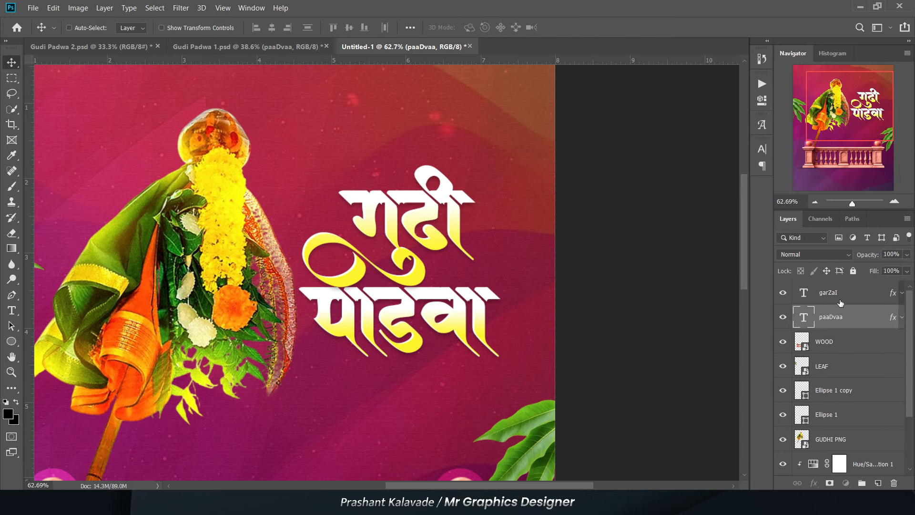
- Shift both title words together slightly to the right and group their layers
shift+click(840, 300)
key(ctrl+t)
drag(369, 320, 385, 320)
key(Return)
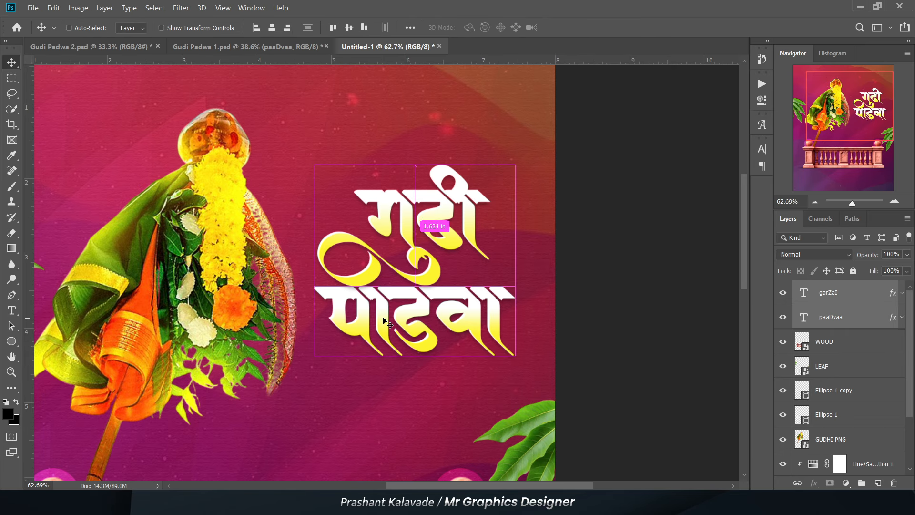
key(ctrl+g)
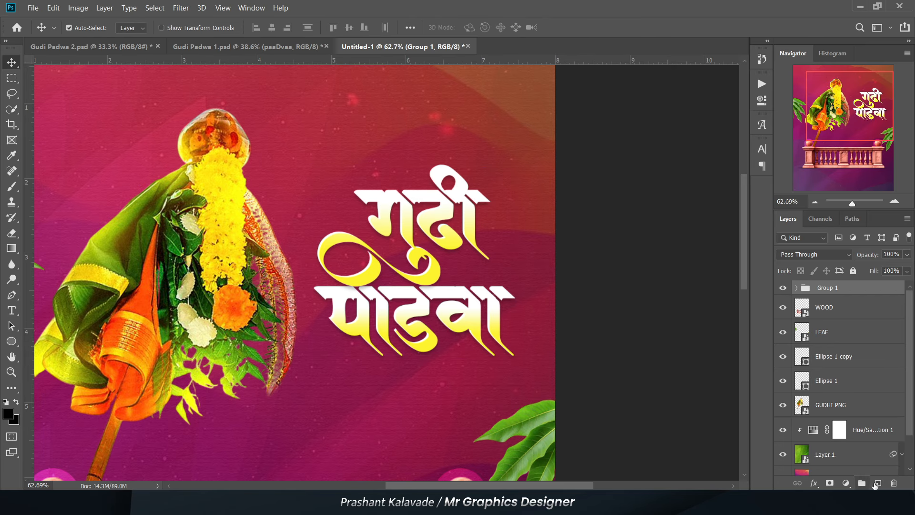
- Add a new layer above the title group and choose the curled swoosh brush from Underline Photoshop Brushes 3
click(876, 484)
scroll(402, 336, up, 5)
scroll(228, 365, down, 3)
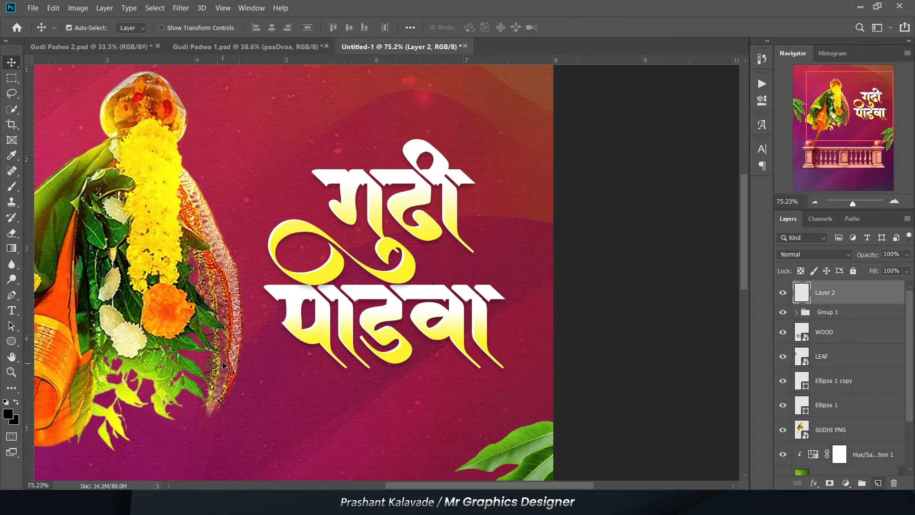
key(b)
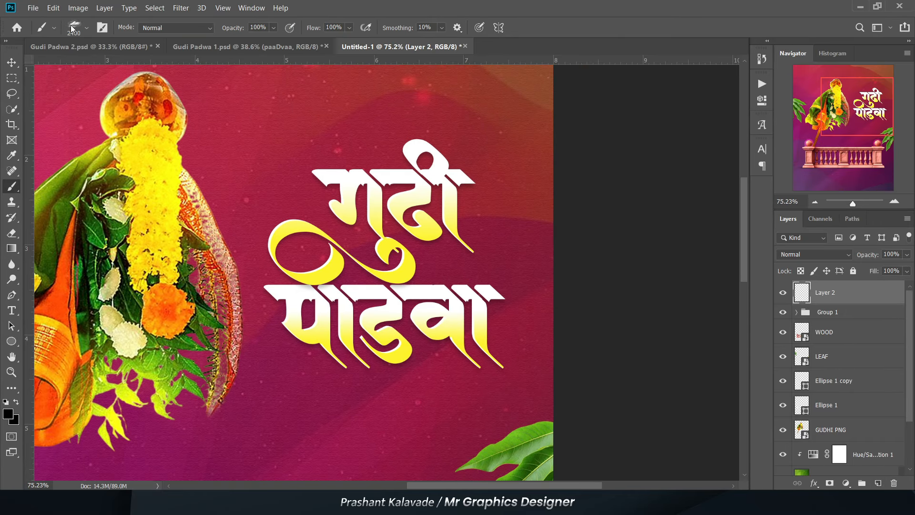
click(74, 27)
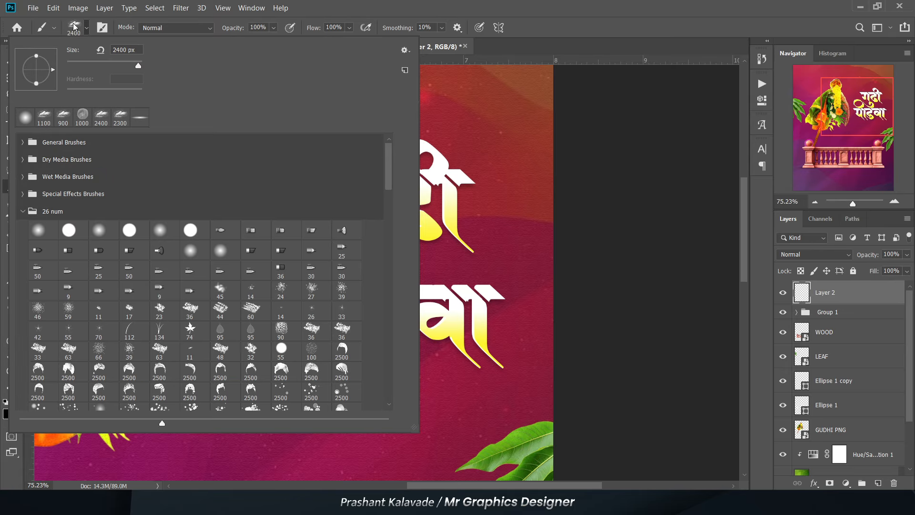
click(22, 211)
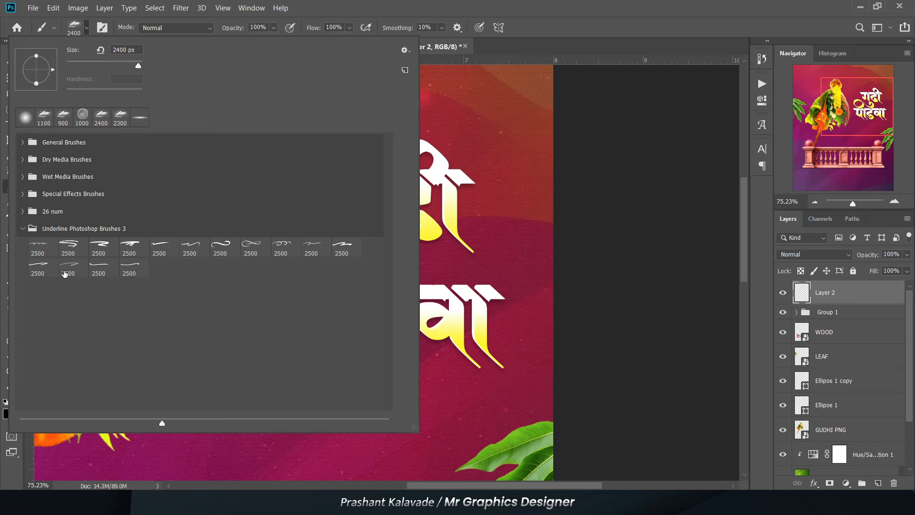
click(220, 246)
click(314, 17)
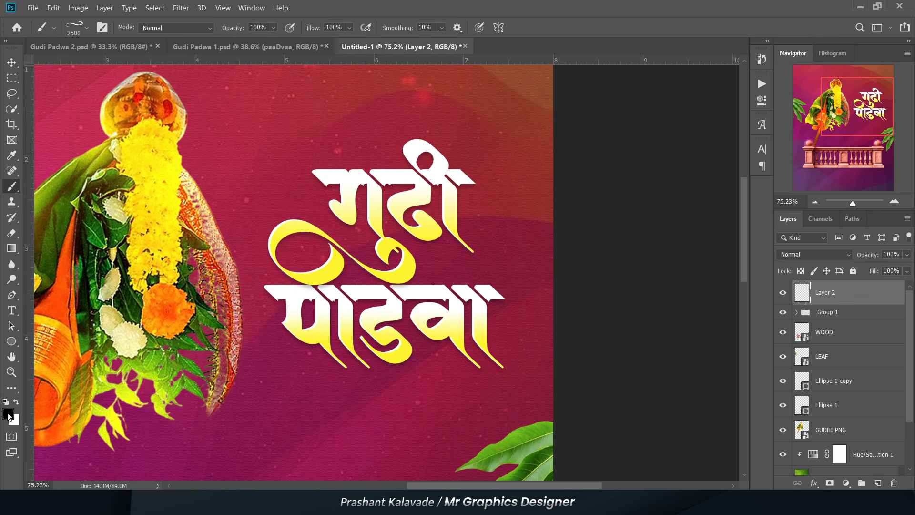
- Stamp a single white swoosh beneath "पाडवा" with the brush size reduced to 500 px
key(bracketleft)
key(bracketleft)
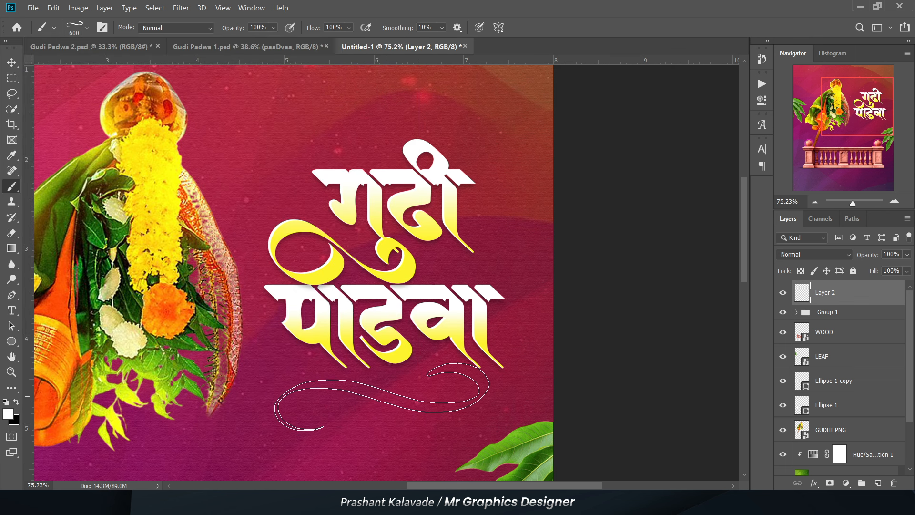
click(381, 398)
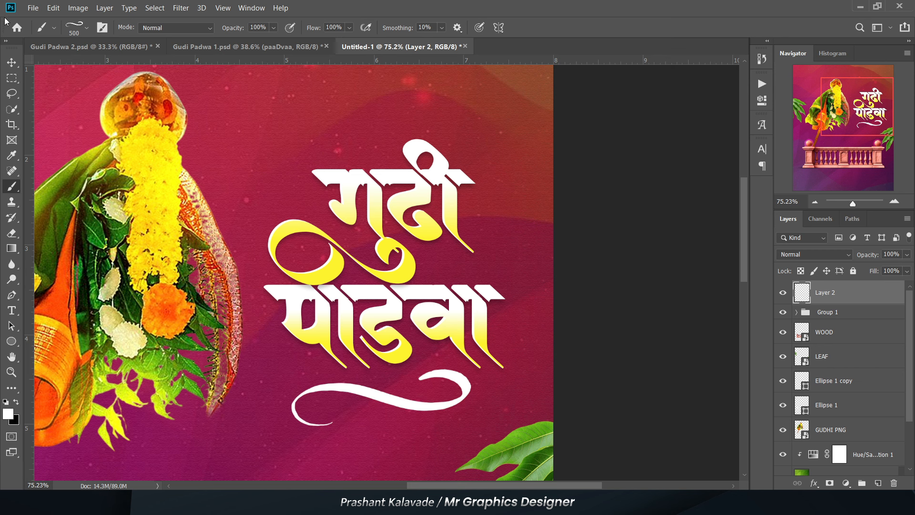
click(12, 62)
- Convert the swoosh layer to a smart object and place it inside the title group above the text layers
right_click(861, 292)
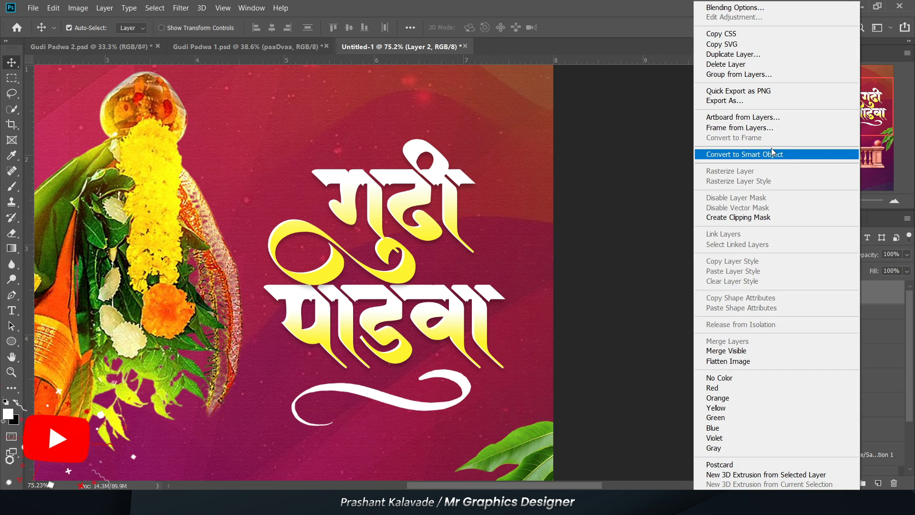
click(749, 154)
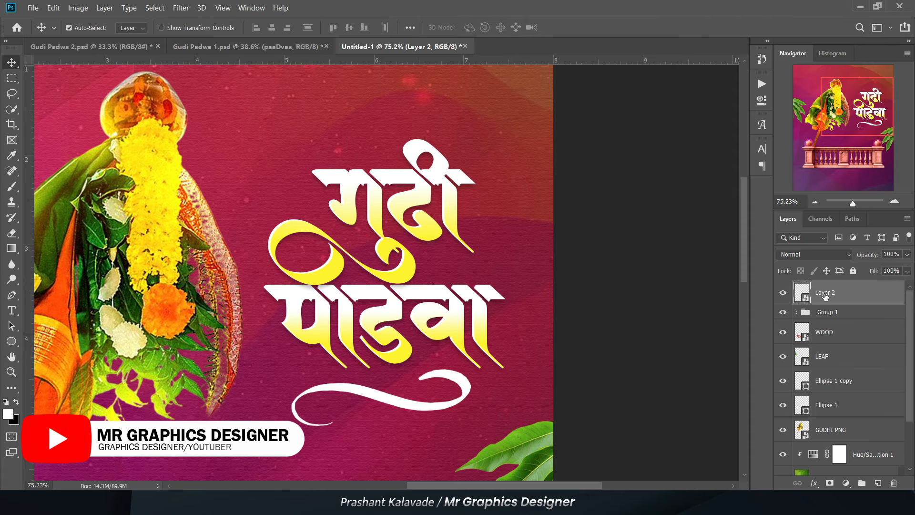
drag(824, 295, 829, 321)
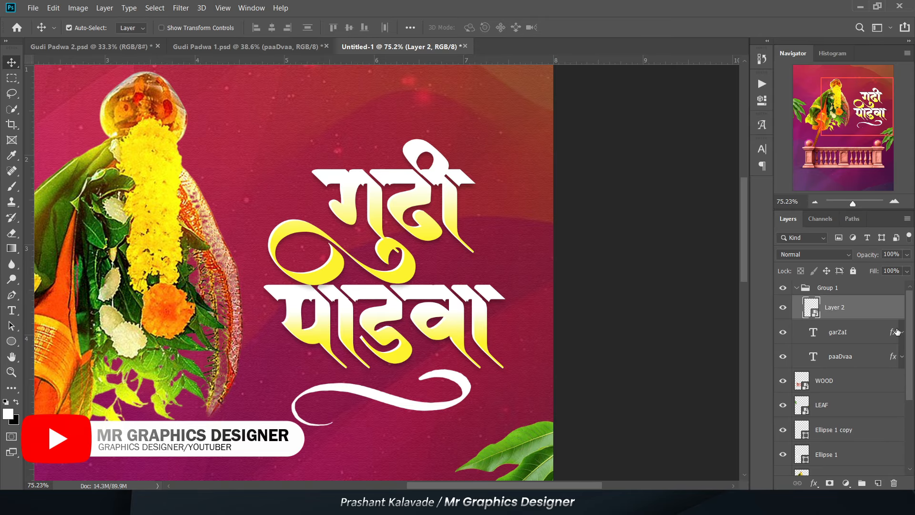
- Copy the "गुढी" layer effects onto the swoosh layer and scale the swoosh down to about 87%
click(893, 332)
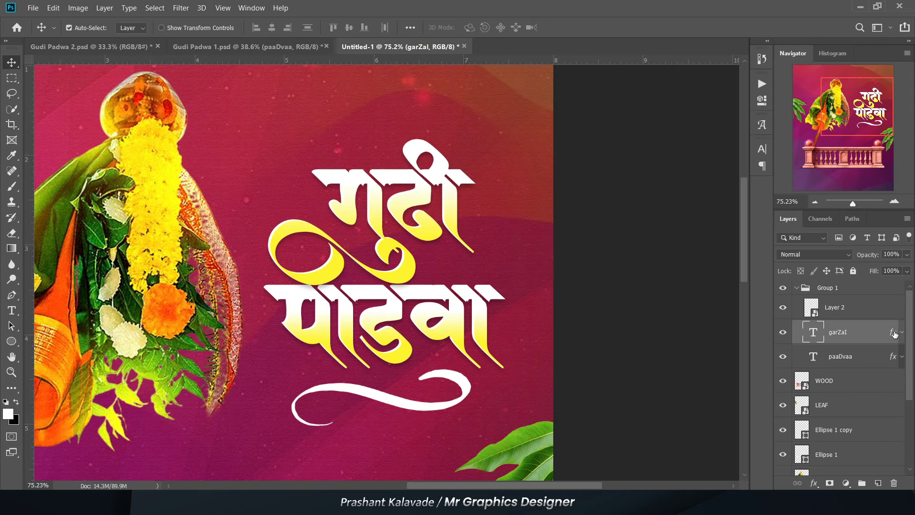
drag(894, 334, 879, 317)
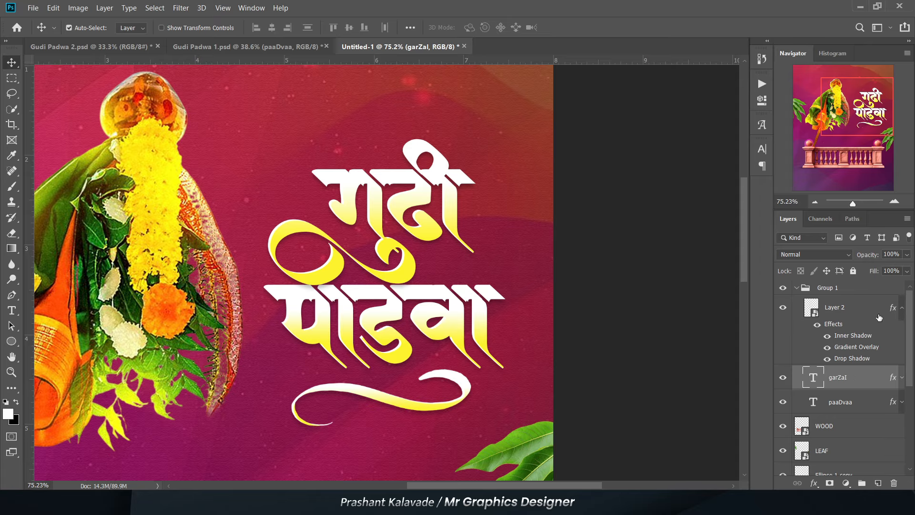
click(831, 309)
key(ctrl+t)
drag(297, 423, 331, 401)
key(Return)
- Switch auto-select to Group and move the whole title group slightly lower and to the right
scroll(456, 327, down, 2)
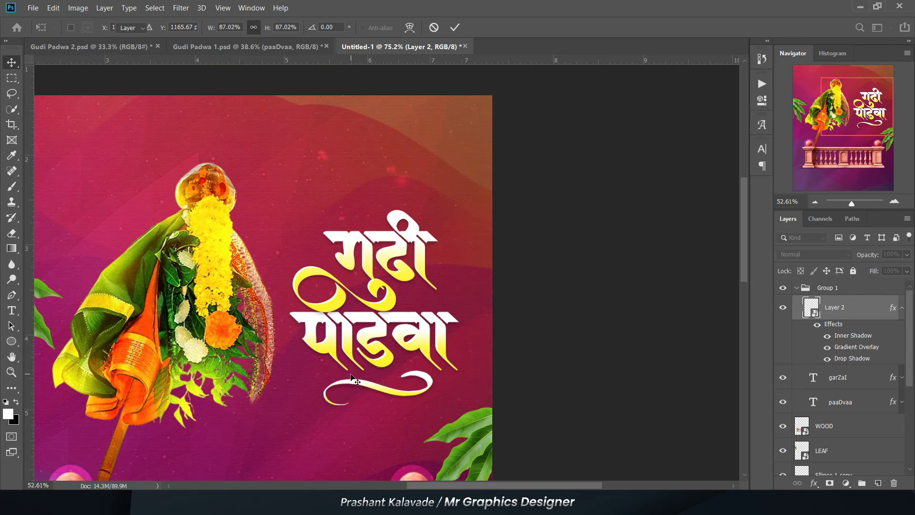
scroll(456, 327, down, 1)
scroll(456, 326, down, 1)
click(394, 303)
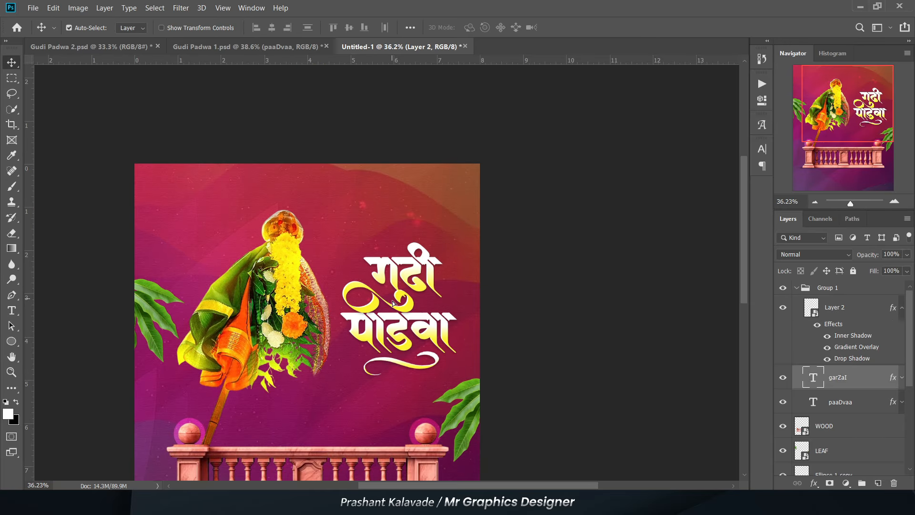
click(125, 39)
scroll(351, 291, up, 2)
drag(419, 313, 430, 335)
scroll(405, 237, down, 2)
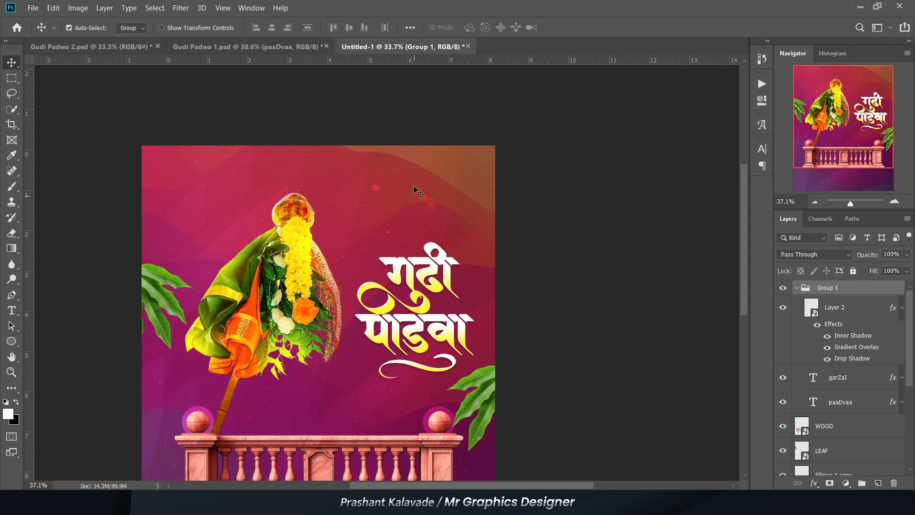
- Place the TORAN marigold garland image as an embedded layer framing the poster's upper corners
scroll(413, 184, up, 1)
scroll(405, 181, down, 1)
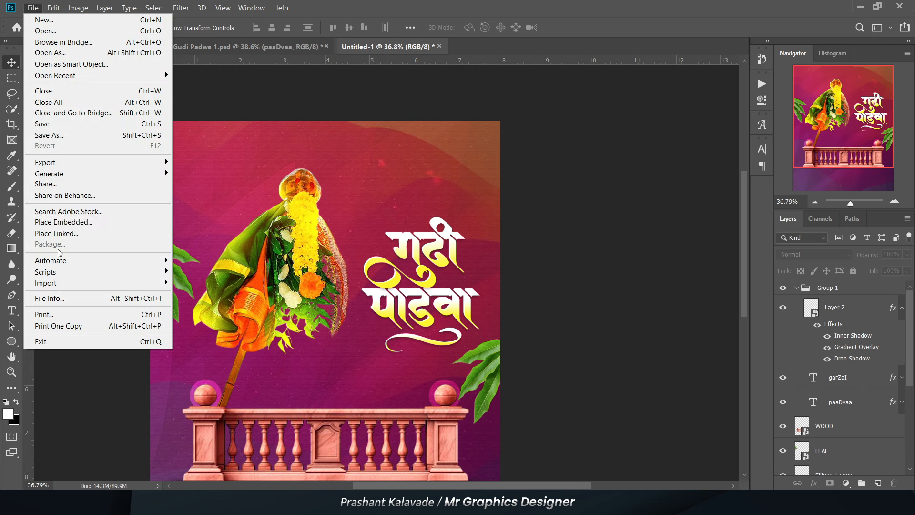
click(63, 222)
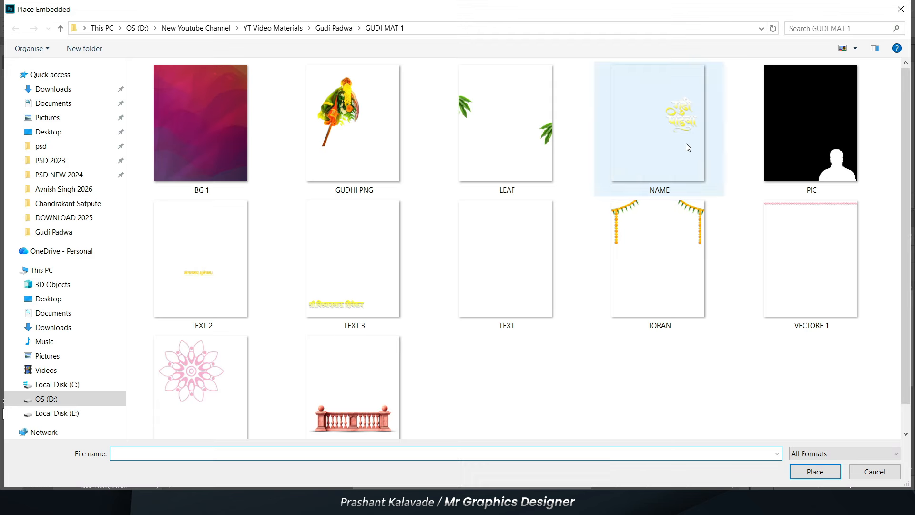
double_click(657, 224)
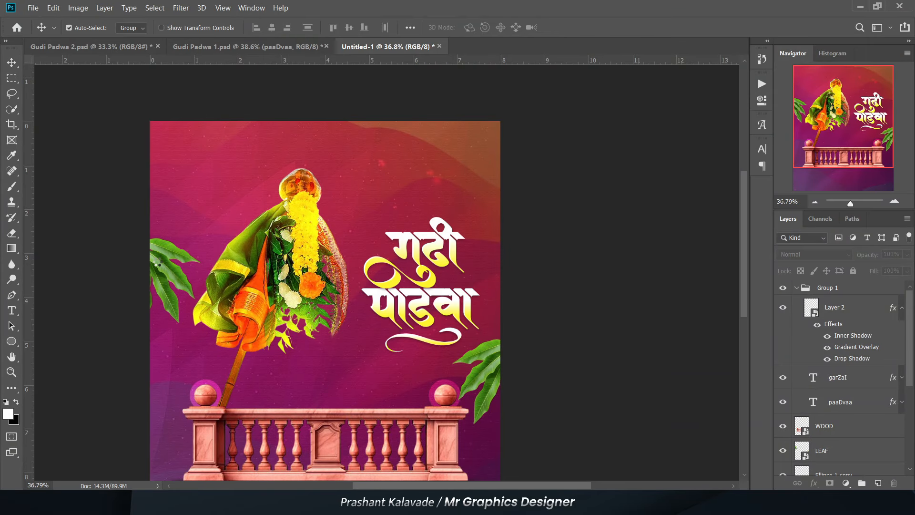
drag(177, 187, 182, 226)
key(Return)
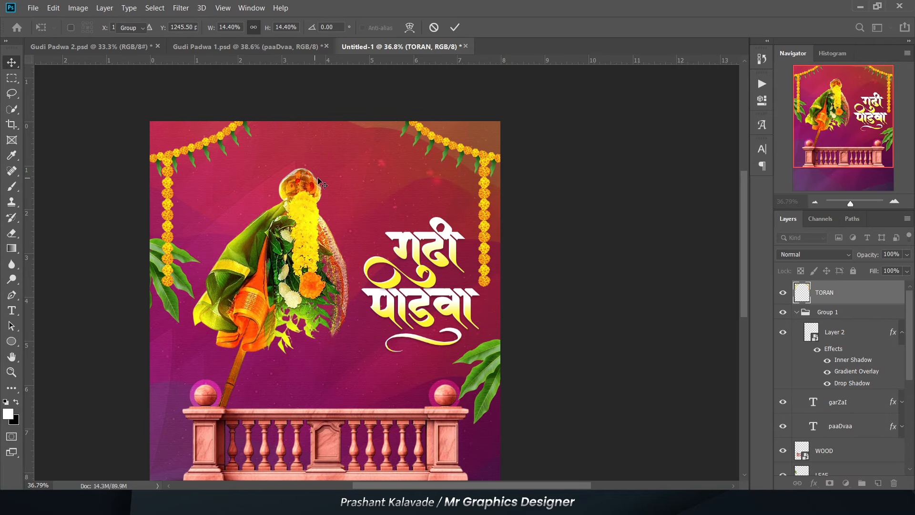
- Collapse the title group and move the TORAN layer beneath the GUDHI PNG layer
scroll(319, 181, down, 2)
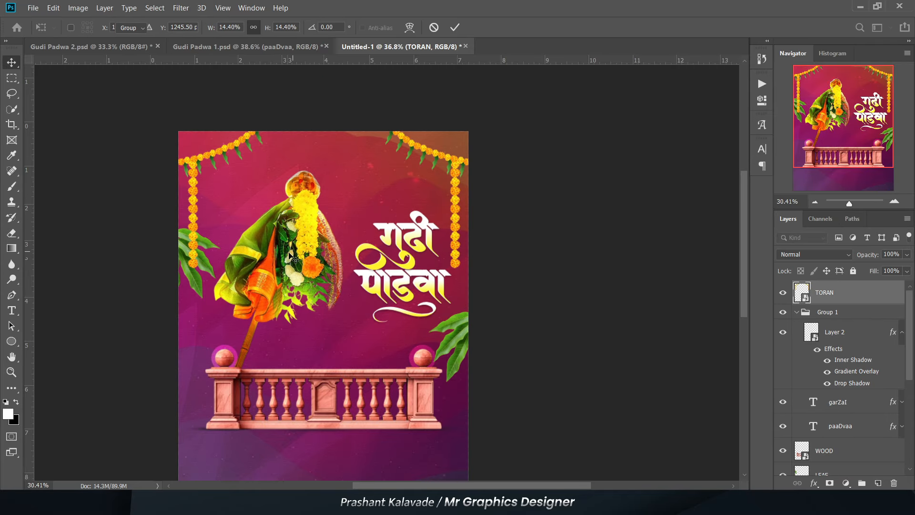
click(796, 313)
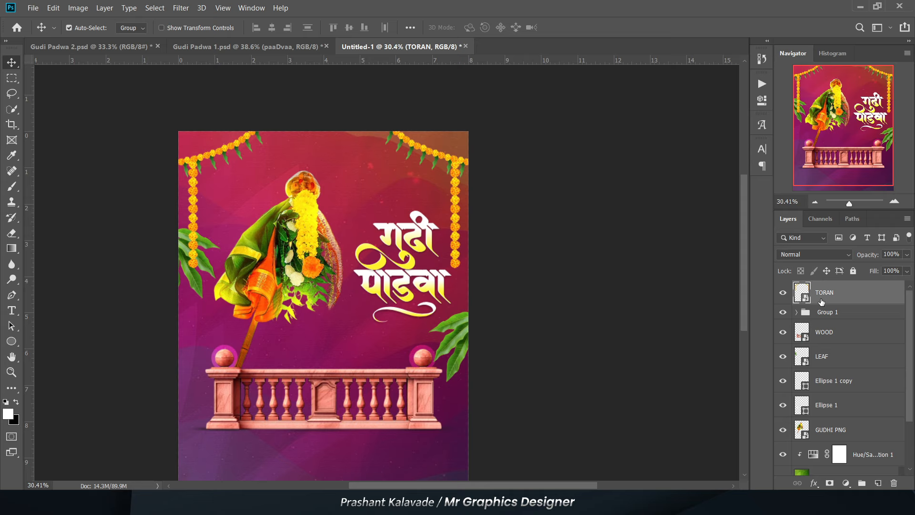
click(829, 430)
- Place the VECTORE 1 border image and shift it down about 0.16 in along the poster's upper edge
click(33, 7)
click(59, 219)
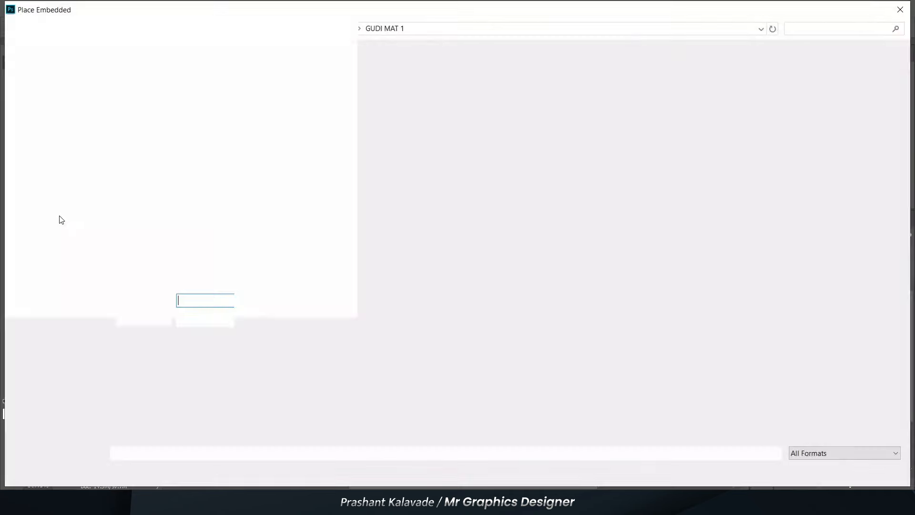
scroll(262, 210, down, 1)
click(538, 253)
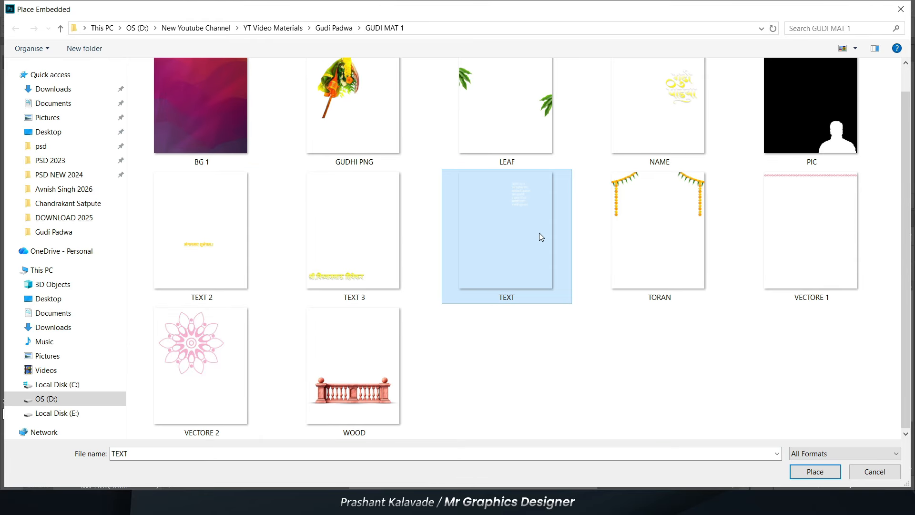
click(818, 241)
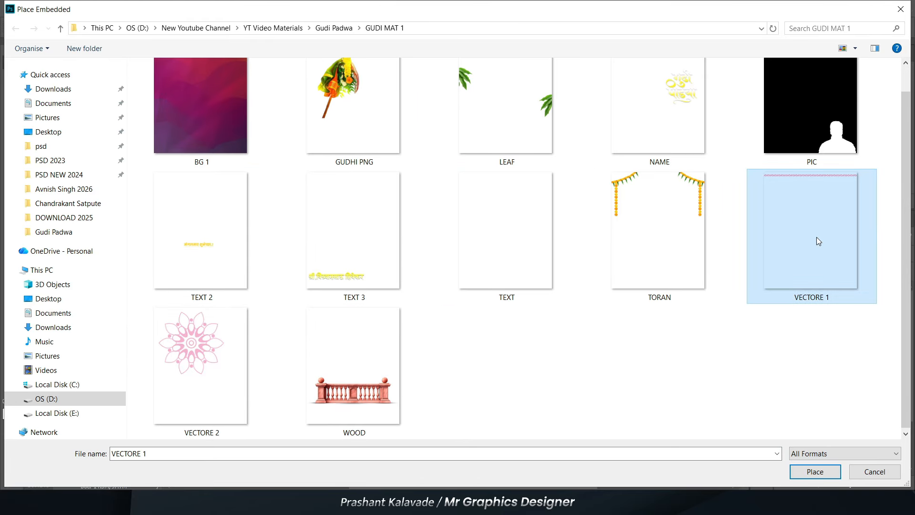
double_click(816, 236)
drag(318, 132, 315, 163)
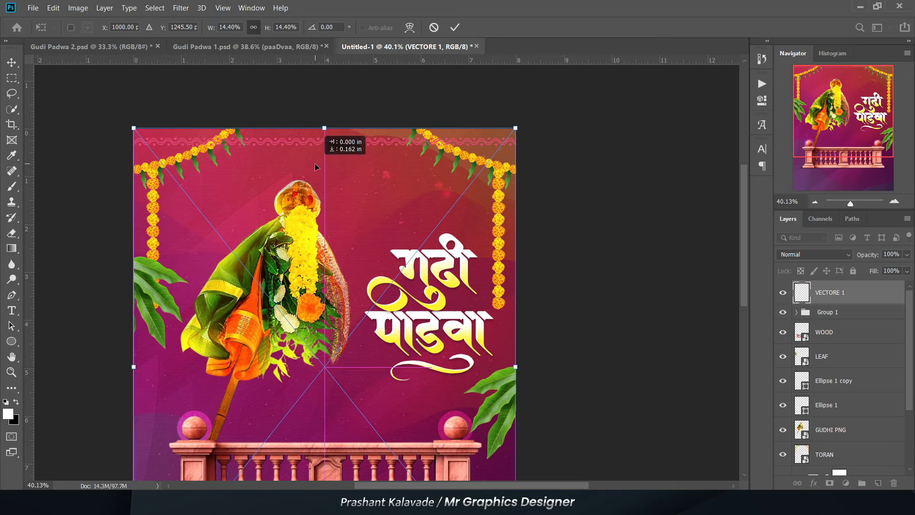
scroll(314, 136, up, 2)
key(Return)
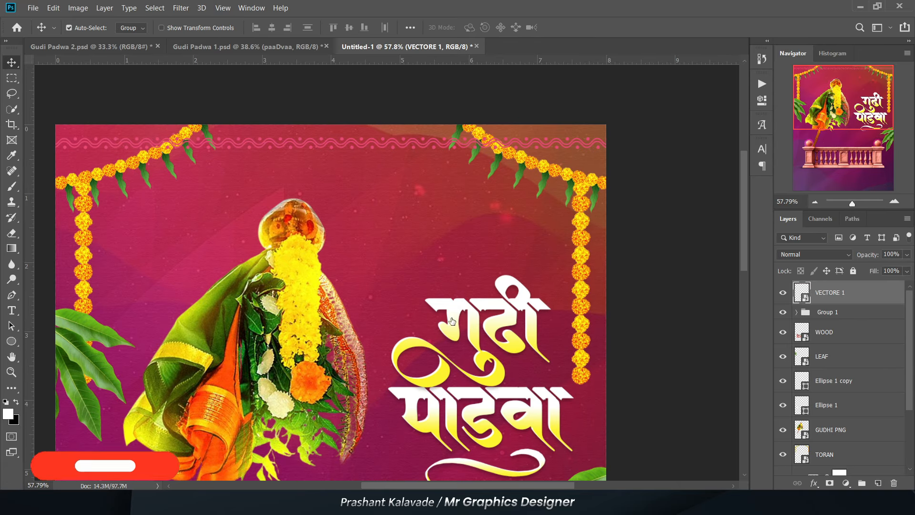
- Apply a white Color Overlay to the VECTORE 1 border and convert the layer to a smart object
double_click(870, 286)
click(480, 341)
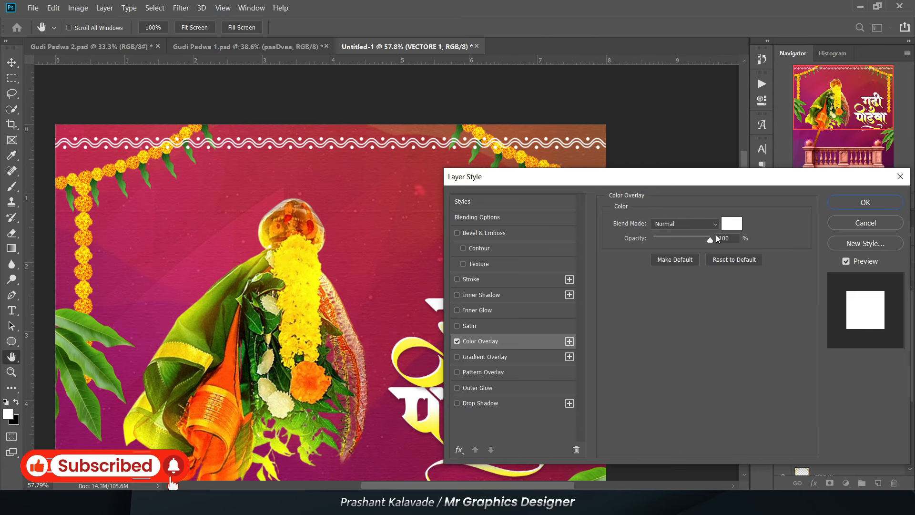
key(Return)
scroll(230, 114, up, 3)
right_click(837, 294)
click(717, 118)
- Move the VECTORE 1 layer below TORAN and change its blend mode to blend the border into the background
drag(818, 296, 819, 376)
click(802, 256)
click(793, 335)
click(387, 102)
- Group the Hue/Saturation 1, Layer 1 and BG layers and name the group "BG"
scroll(292, 97, down, 4)
scroll(323, 109, up, 2)
click(867, 389)
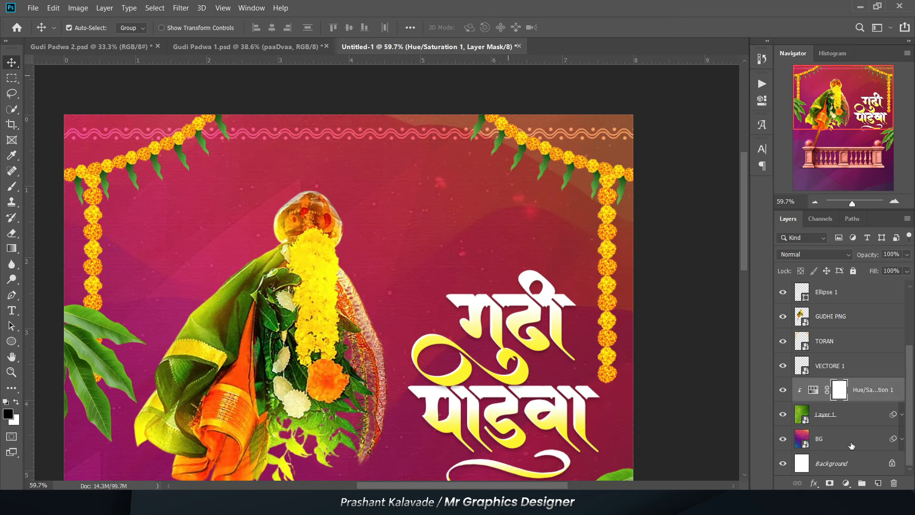
shift+click(853, 438)
key(ctrl+g)
double_click(828, 442)
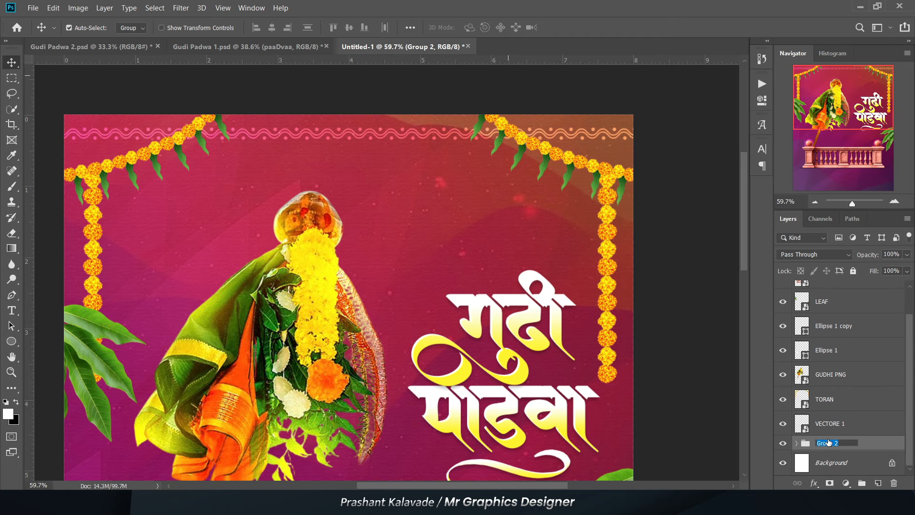
text(BG)
key(Return)
click(816, 424)
click(829, 374)
scroll(829, 374, up, 1)
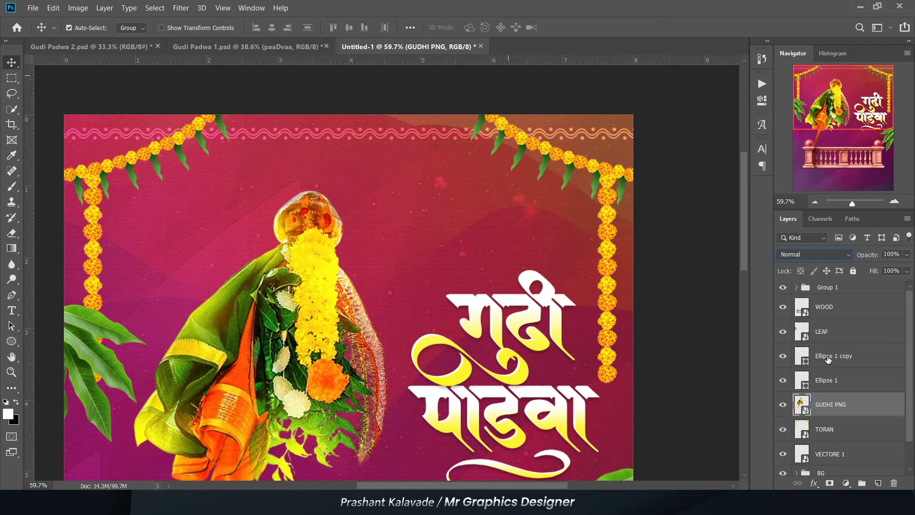
click(831, 355)
ctrl+click(829, 379)
key(alt+shift+o)
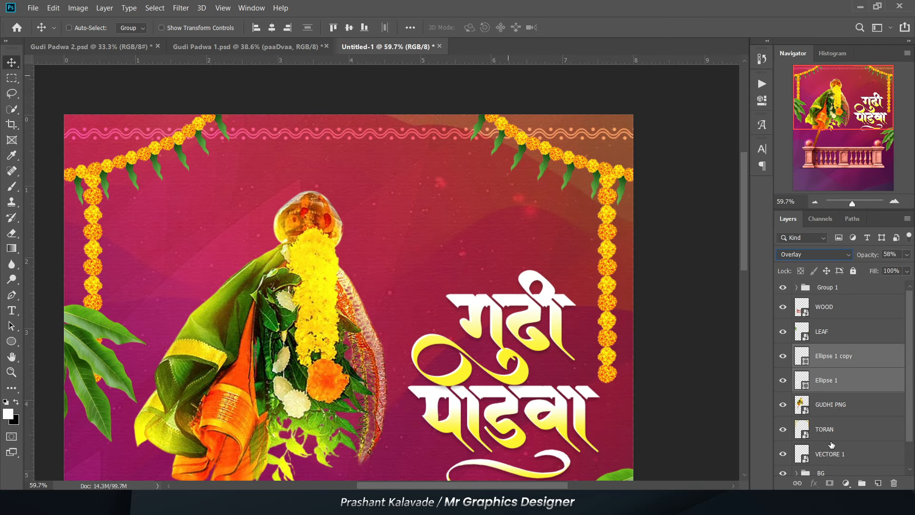
click(685, 253)
- Group the railing layer with both ellipse layers and name the group "WOOD"
scroll(418, 106, down, 4)
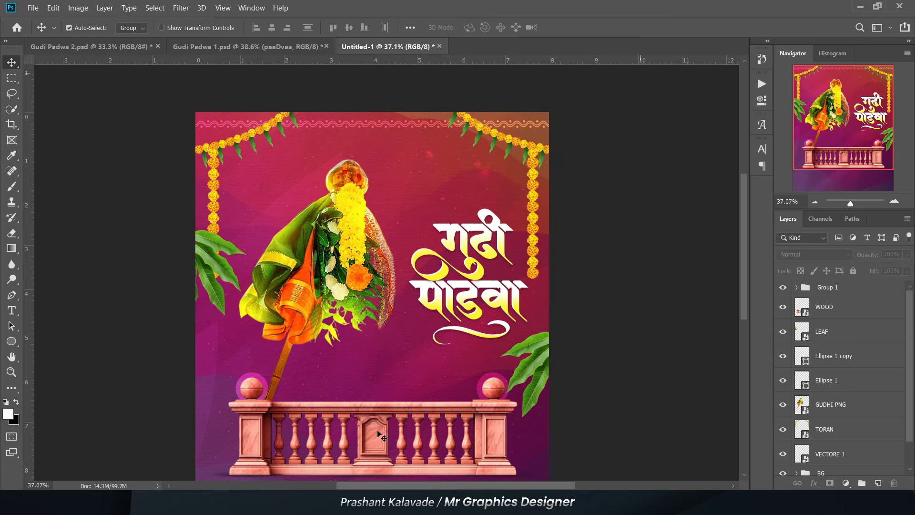
scroll(378, 432, up, 4)
drag(366, 453, 353, 375)
click(353, 375)
shift+click(832, 356)
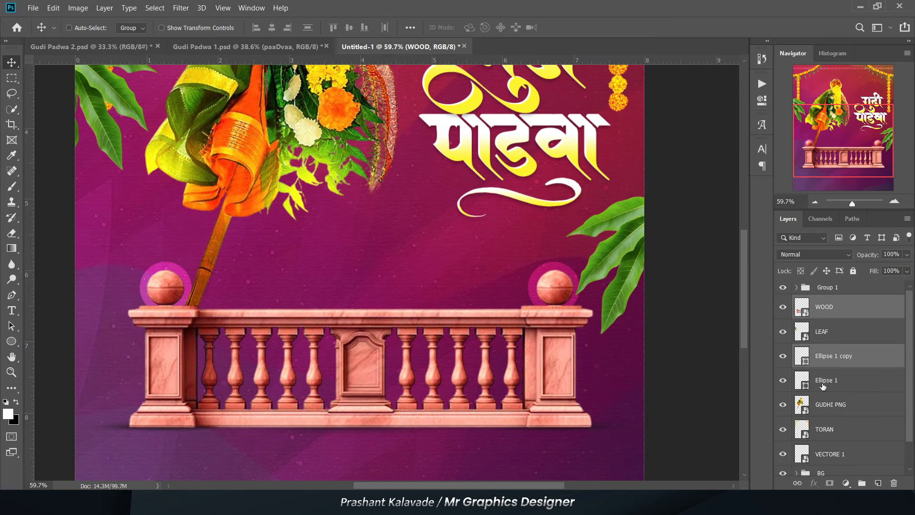
shift+click(832, 380)
key(ctrl+g)
double_click(828, 302)
text(WOOD)
key(Return)
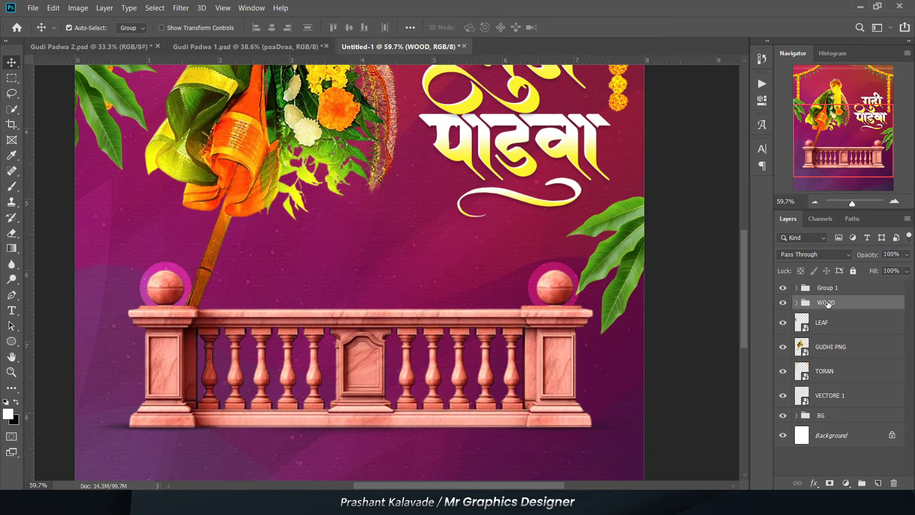
- Examine the poster's overall composition, from the garland and border down to the railing and empty lower area
scroll(272, 401, down, 3)
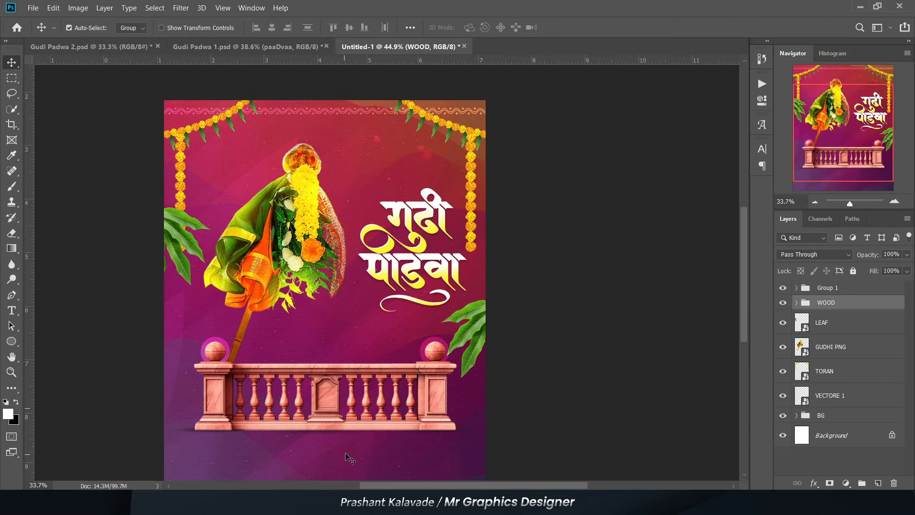
click(505, 289)
scroll(505, 289, up, 1)
scroll(298, 296, down, 2)
scroll(334, 338, up, 1)
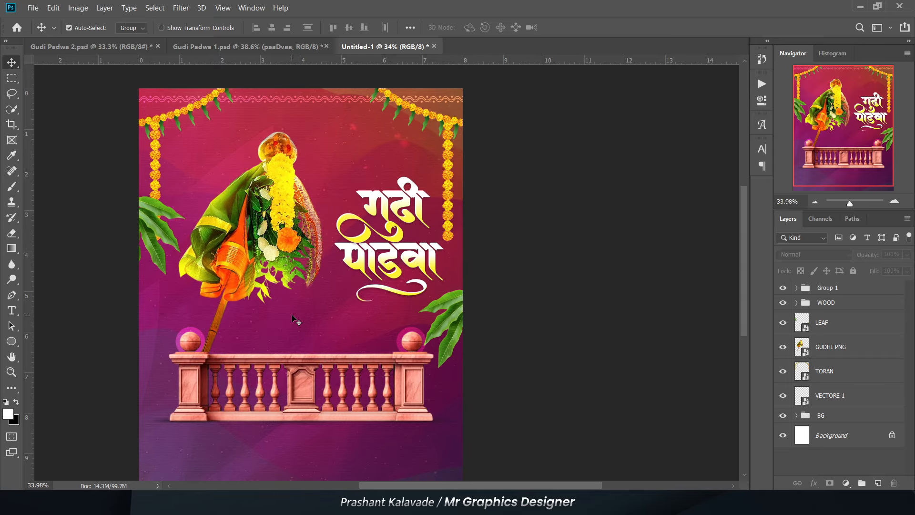
scroll(292, 316, down, 2)
scroll(295, 480, left, 2)
scroll(306, 461, up, 5)
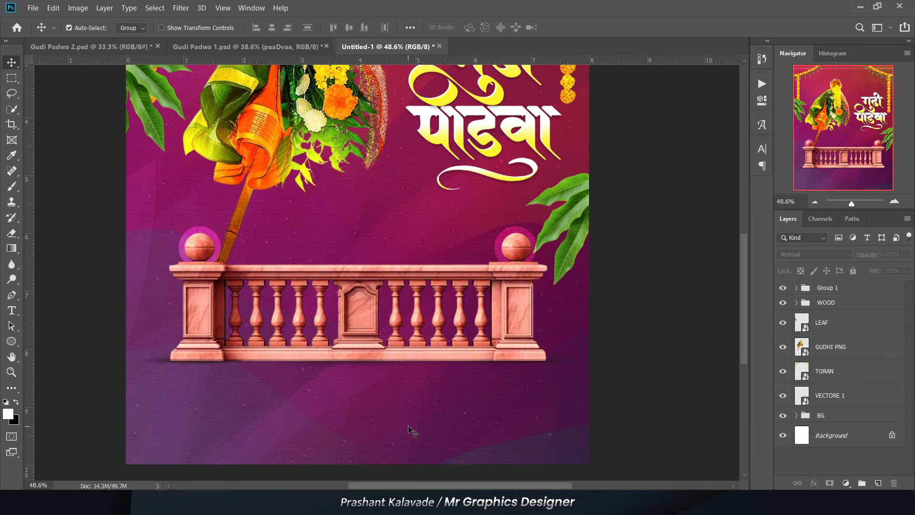
scroll(156, 419, down, 2)
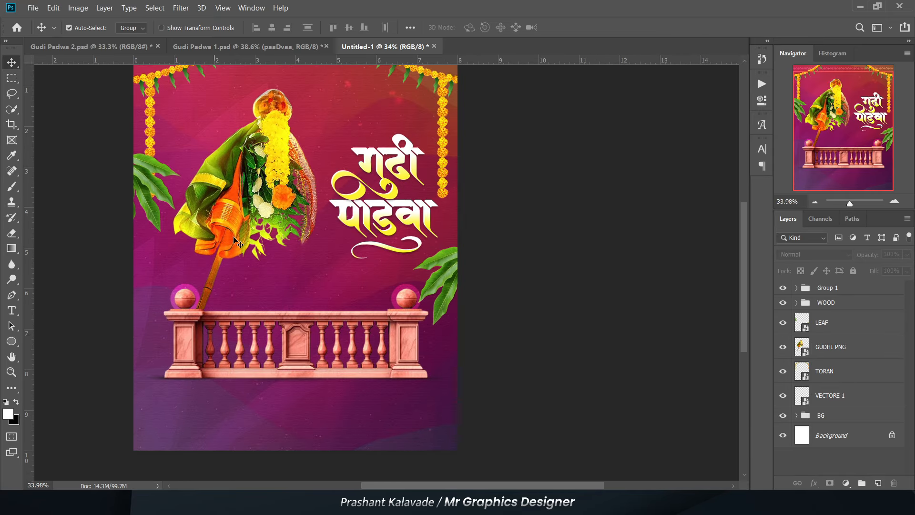
scroll(233, 271, down, 2)
scroll(281, 126, up, 3)
scroll(280, 126, up, 4)
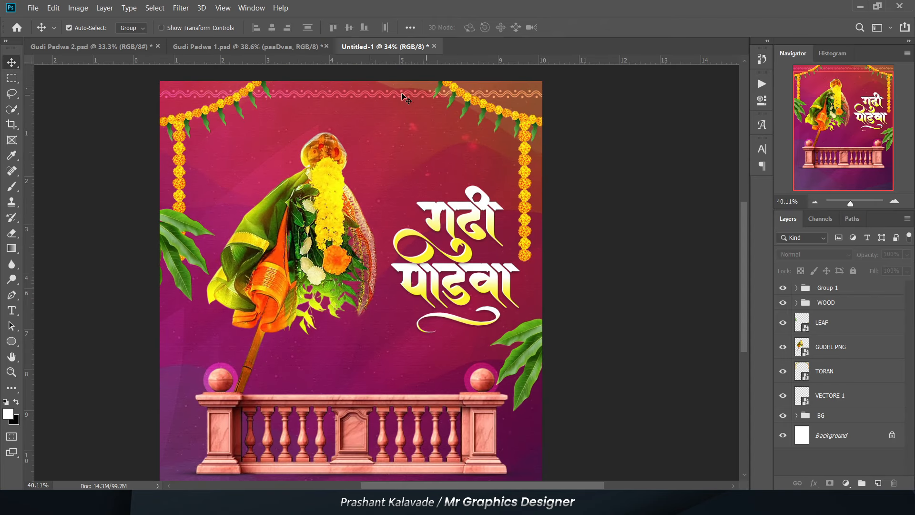
scroll(619, 162, down, 3)
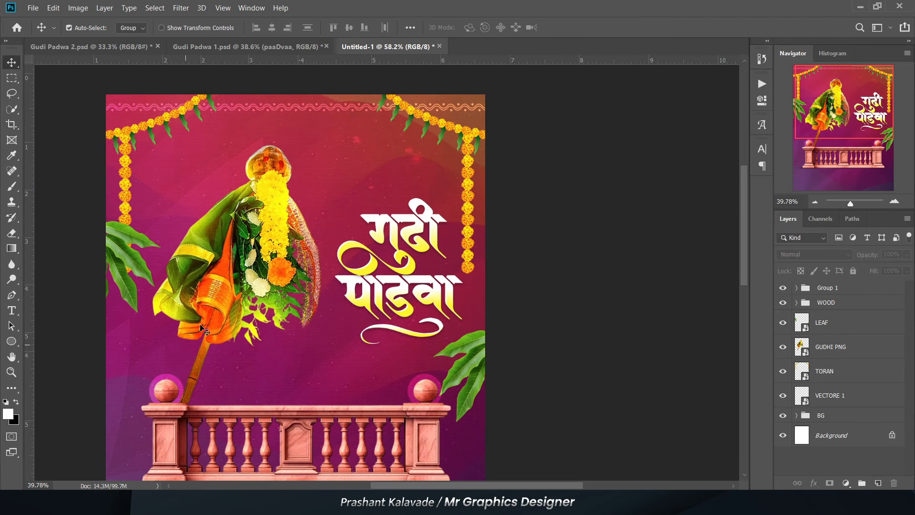
scroll(421, 143, up, 2)
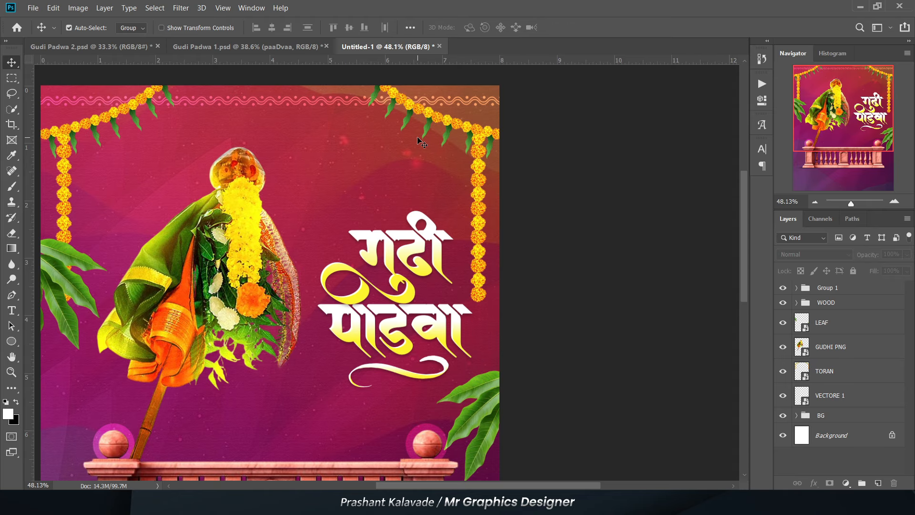
- Switch to the Gudi Padwa 1.psd document and expand Group 96 to show its verse text layers
click(268, 48)
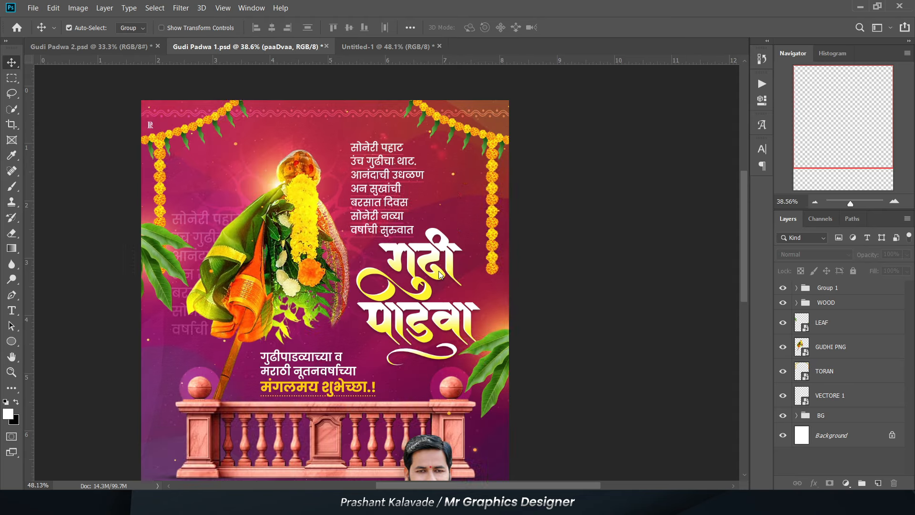
scroll(339, 206, up, 3)
scroll(339, 206, up, 2)
click(795, 355)
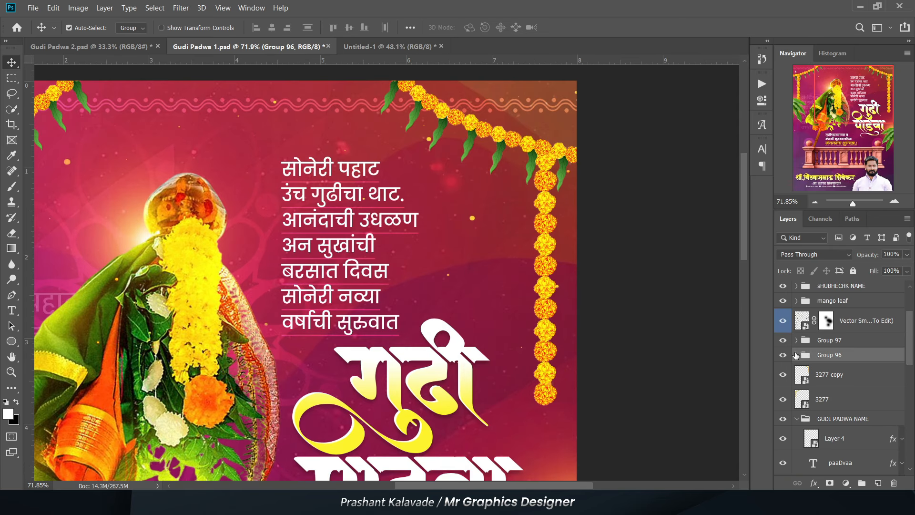
click(796, 355)
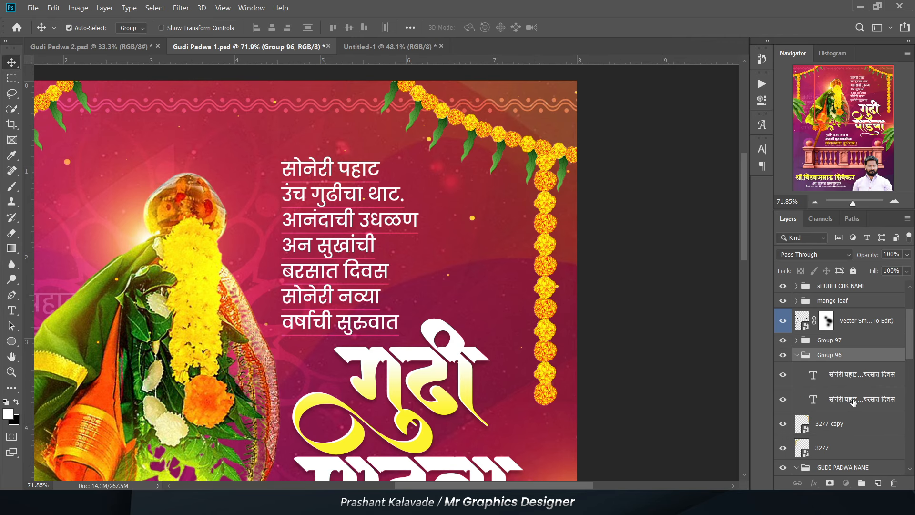
- Duplicate the plain verse text layer in Group 96 and delete the underlined verse layer beneath it
key(alt+bracketleft)
scroll(509, 242, up, 4)
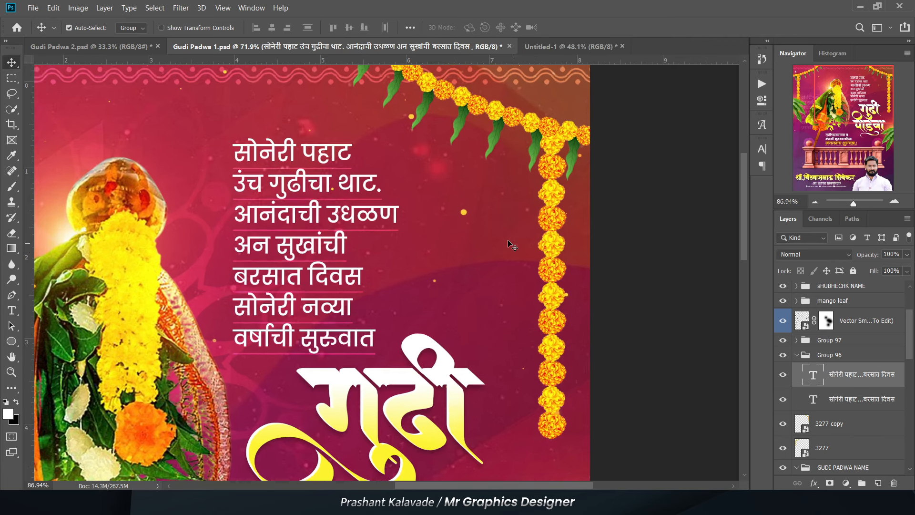
click(782, 399)
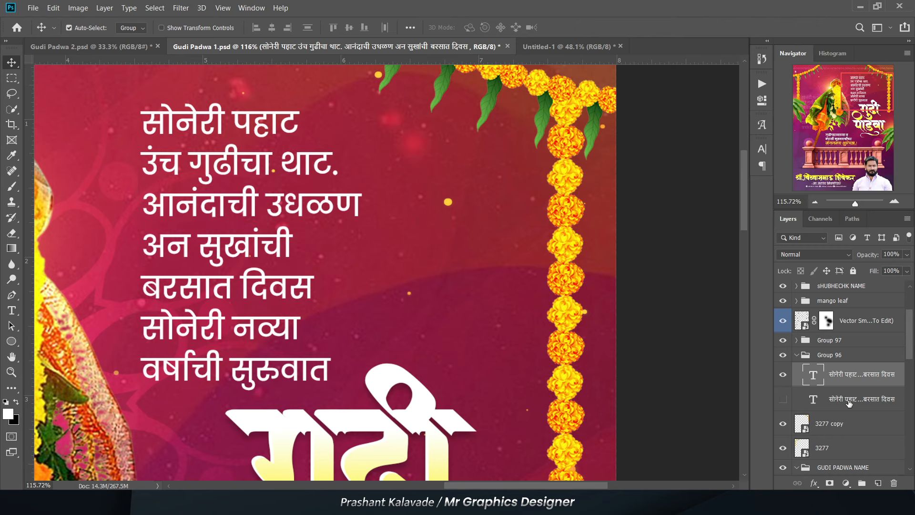
key(ctrl+j)
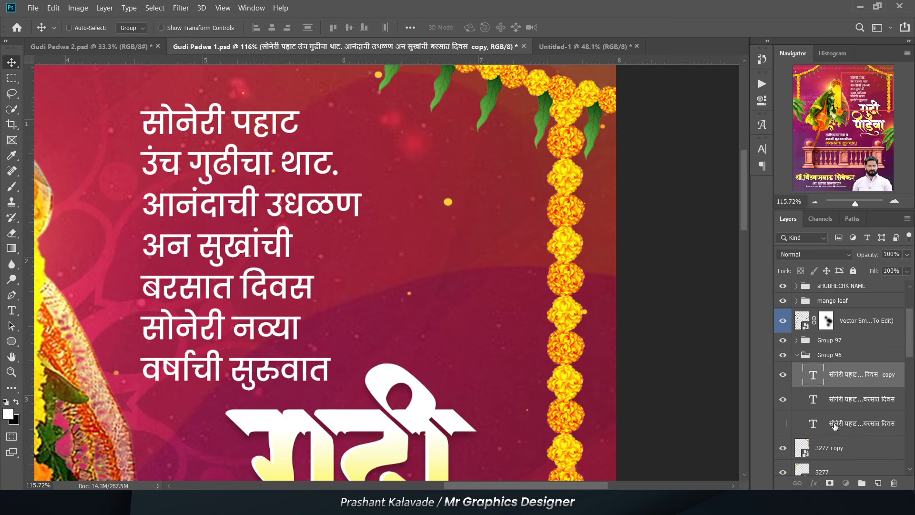
key(ctrl+z)
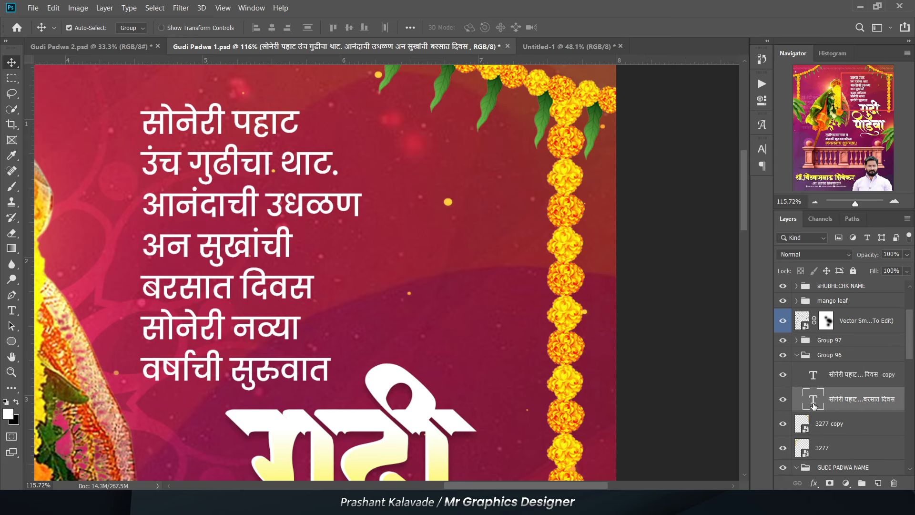
- Underline all the text in the lower copy of the verse
key(Return)
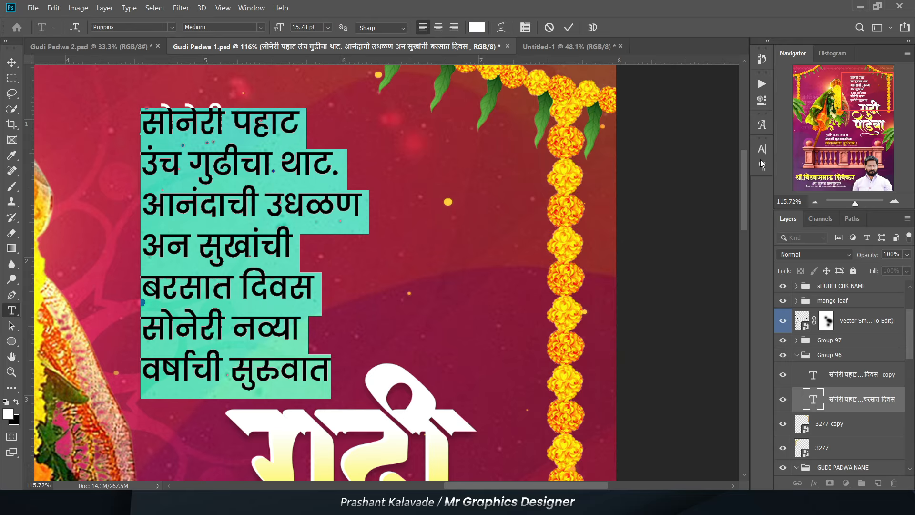
click(759, 151)
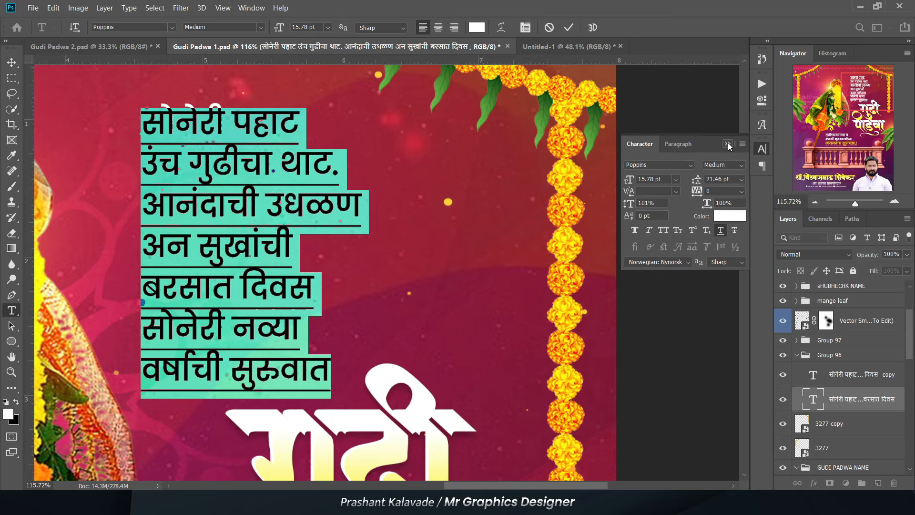
click(727, 143)
click(12, 62)
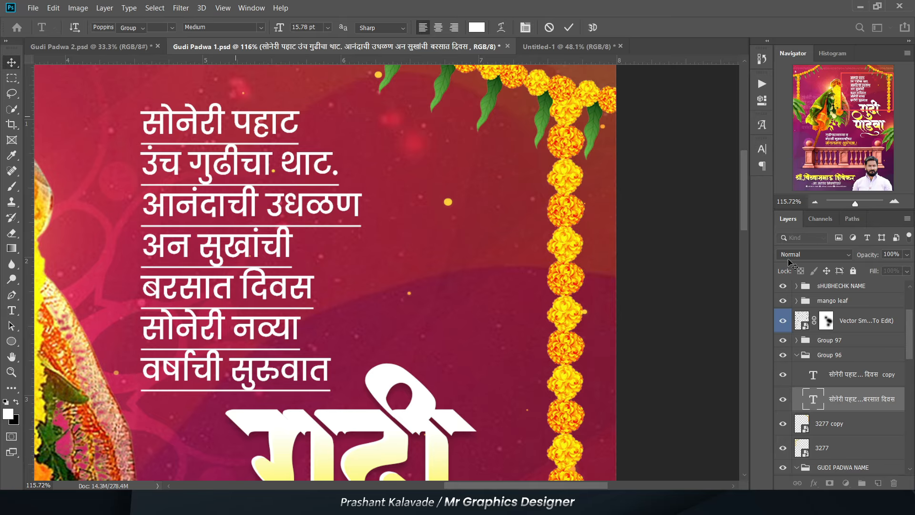
- Set the underlined verse layer to Overlay and bring Group 96 into the Untitled-1 poster, placing the verse above the title
click(814, 254)
click(805, 351)
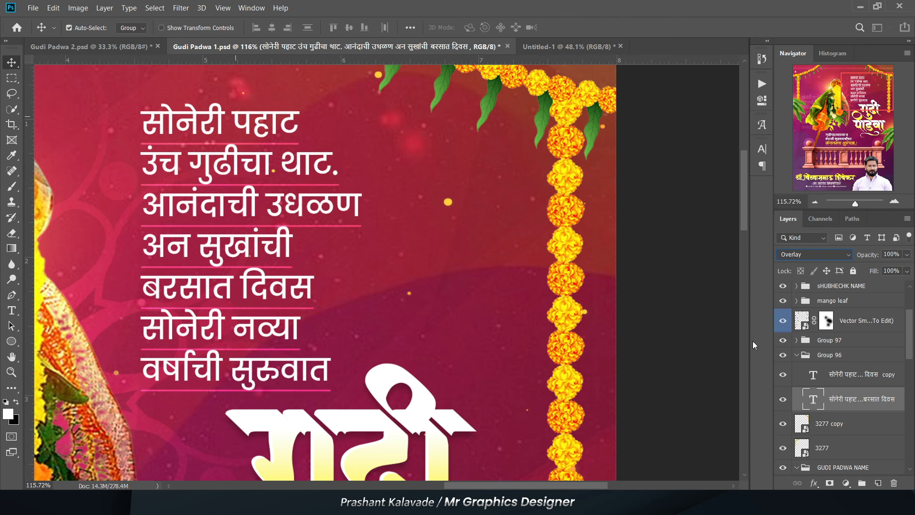
drag(792, 367, 270, 301)
drag(270, 267, 353, 169)
- Nudge and slightly scale down the गुढी पाडवा title beneath the verse, and collapse Group 96
drag(387, 330, 382, 335)
key(ctrl+t)
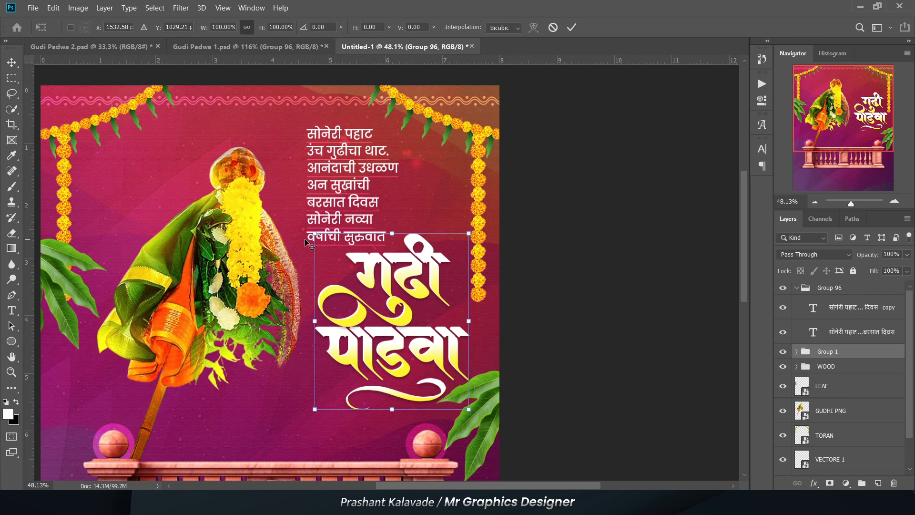
drag(313, 240, 320, 237)
key(Return)
scroll(575, 239, down, 1)
click(575, 240)
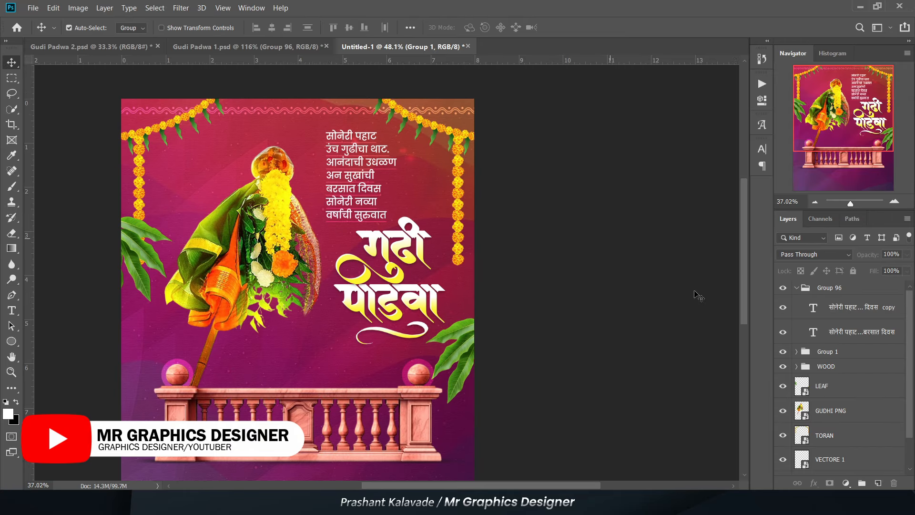
click(796, 288)
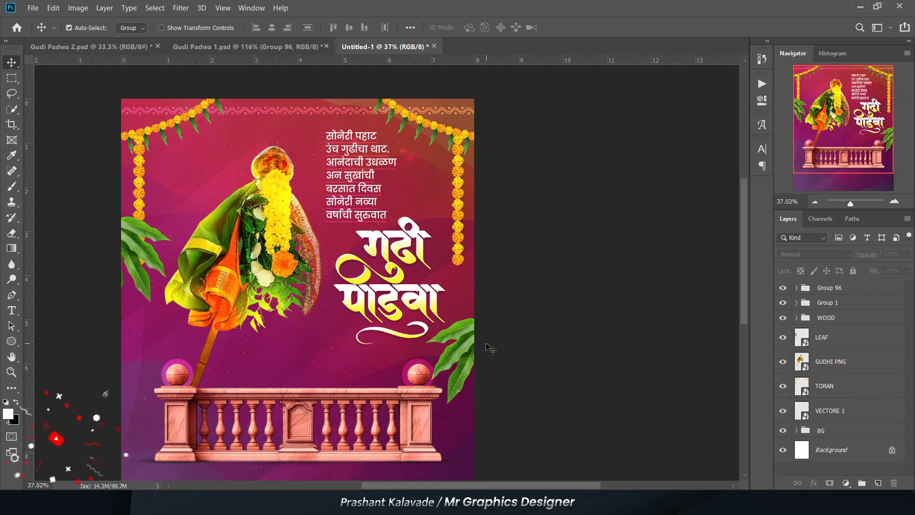
- Copy the greeting text group, Group 97, from Gudi Padwa 1.psd into Untitled-1 and place it just above the railing
scroll(253, 349, up, 5)
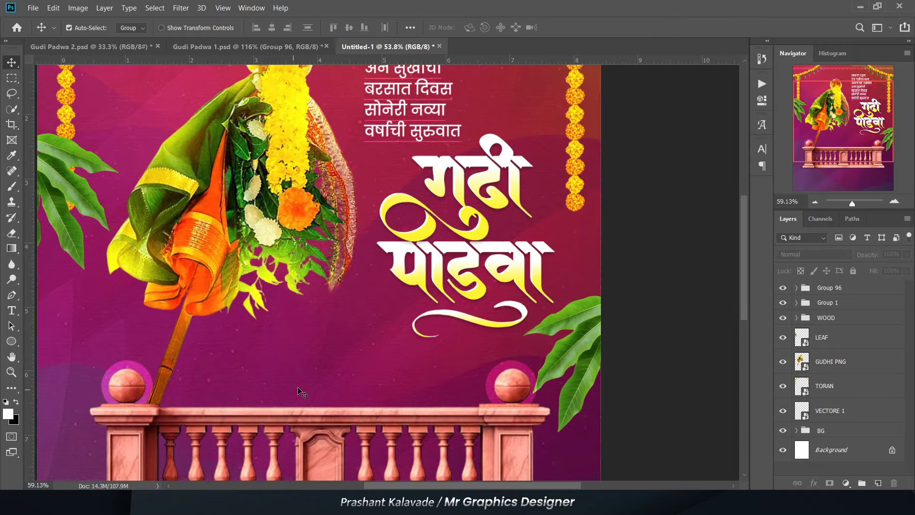
scroll(267, 145, down, 1)
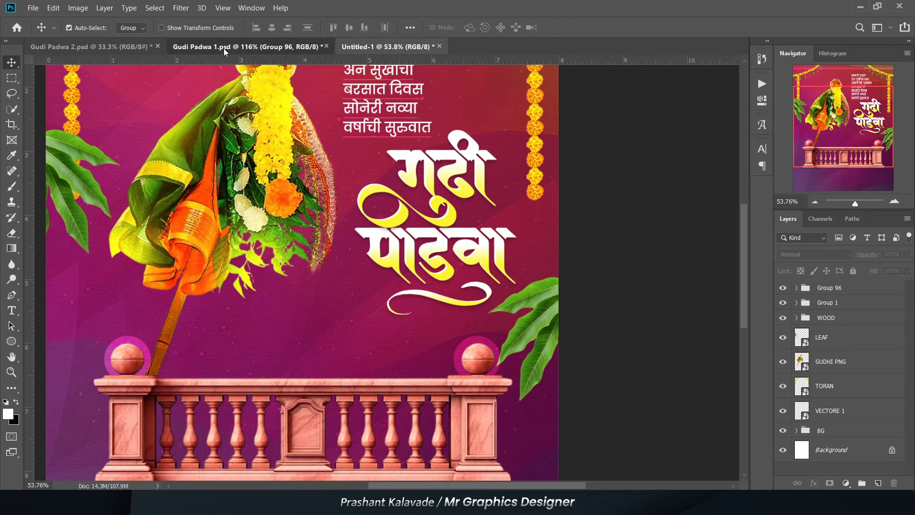
click(224, 48)
scroll(414, 181, down, 9)
scroll(238, 336, up, 4)
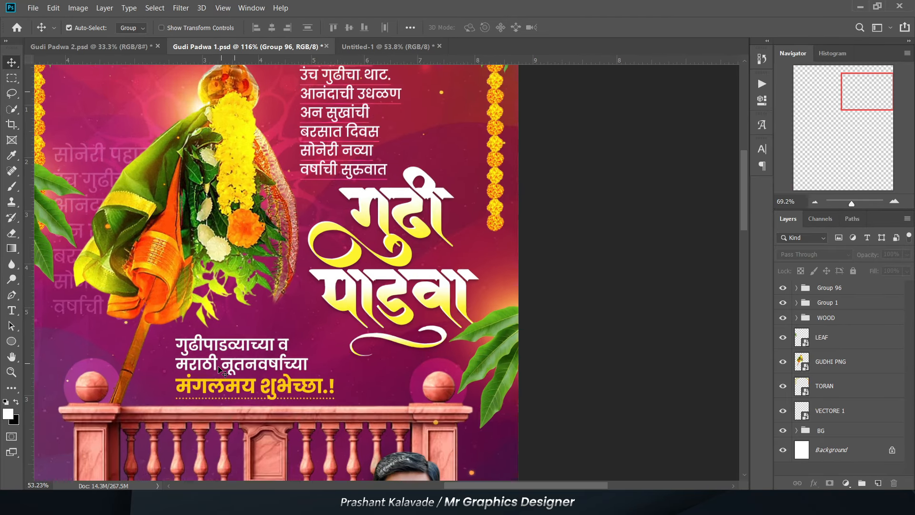
click(229, 367)
click(367, 46)
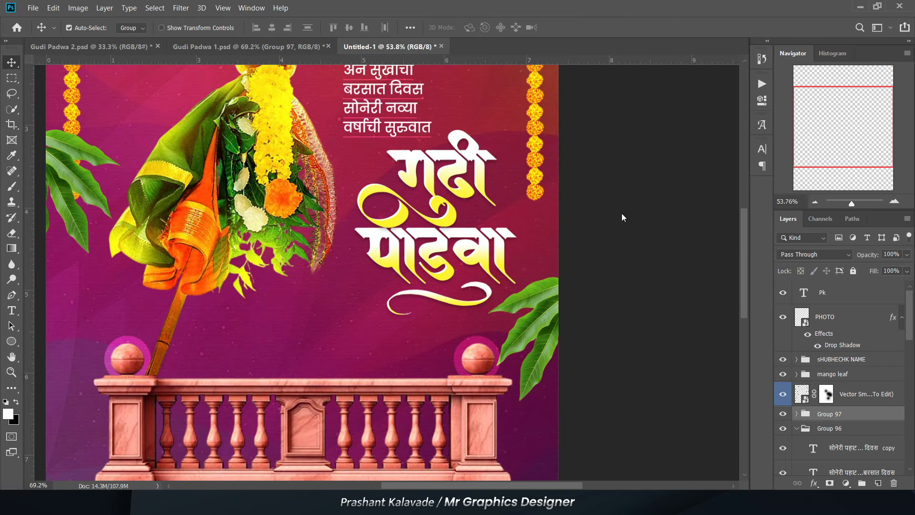
key(ctrl+v)
scroll(279, 280, up, 2)
drag(282, 281, 267, 357)
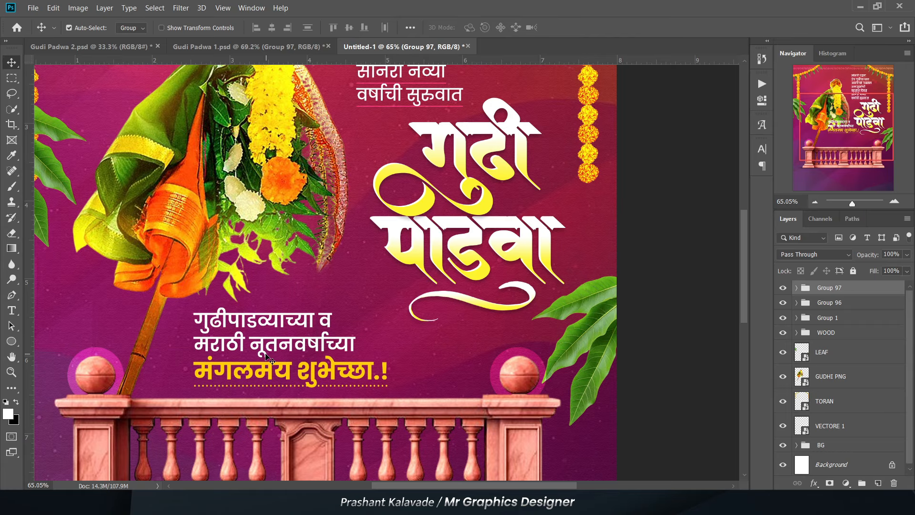
- Inspect the type settings of the greeting's white lines, and collapse and select Group 97
key(t)
scroll(270, 350, up, 2)
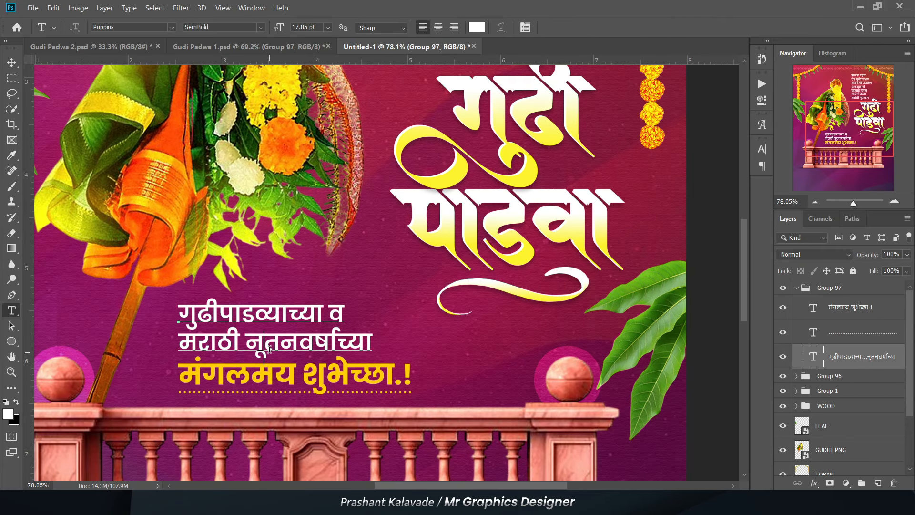
key(v)
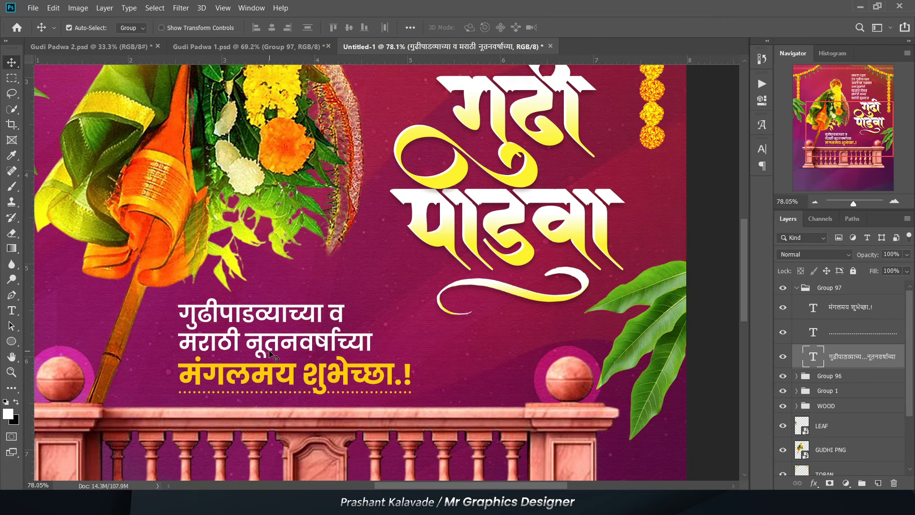
scroll(312, 328, down, 2)
scroll(376, 362, up, 4)
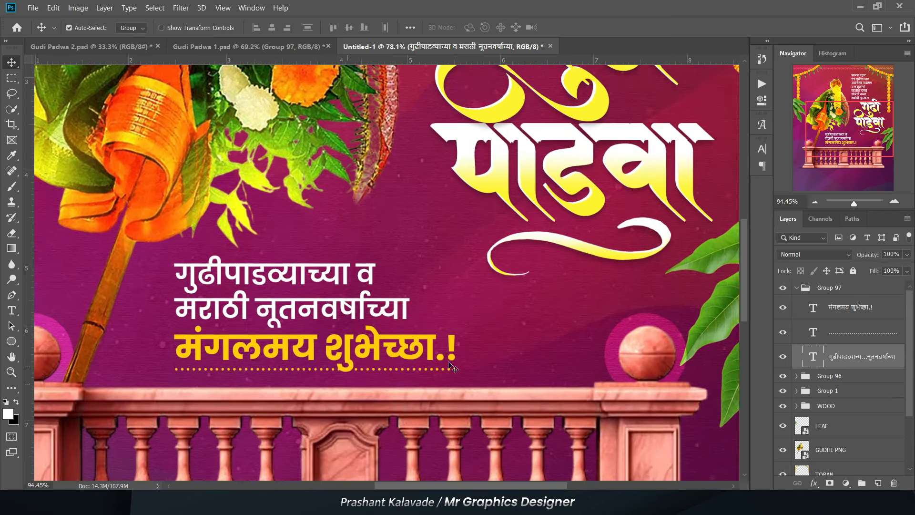
scroll(375, 360, down, 3)
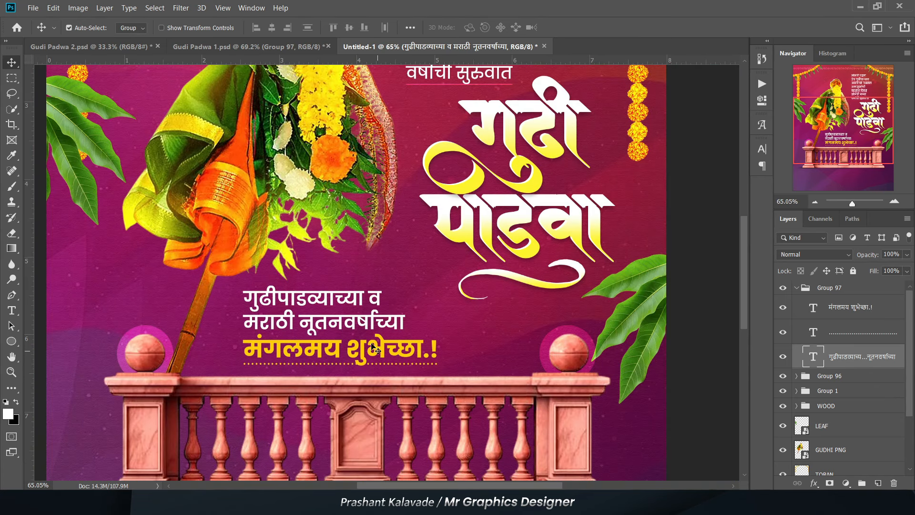
click(795, 289)
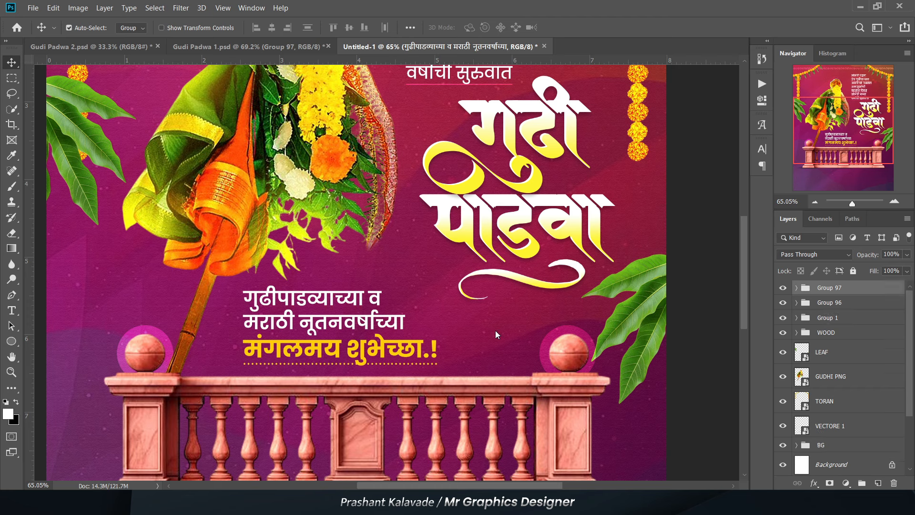
click(814, 288)
- Examine the whole poster, checking the gudhi, the railing and the balance of the verse, title and greeting text
scroll(265, 352, down, 2)
scroll(324, 313, up, 2)
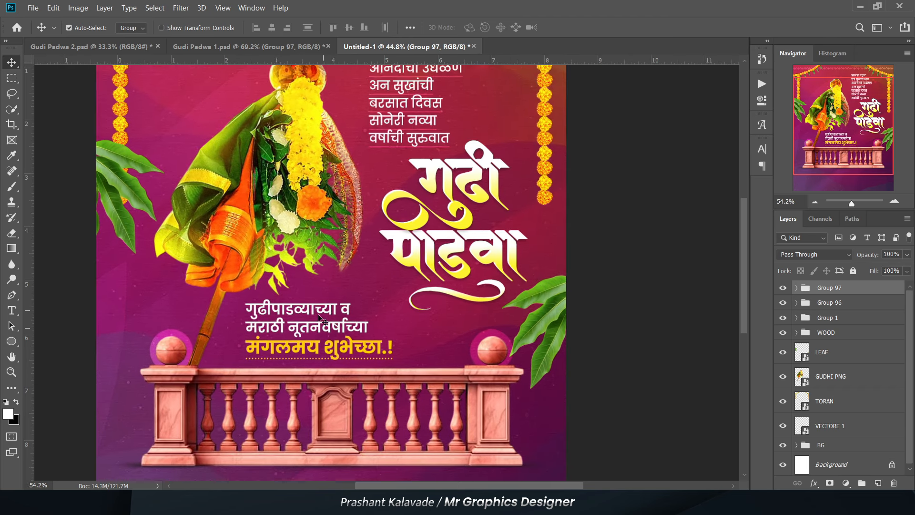
click(265, 253)
scroll(175, 419, down, 3)
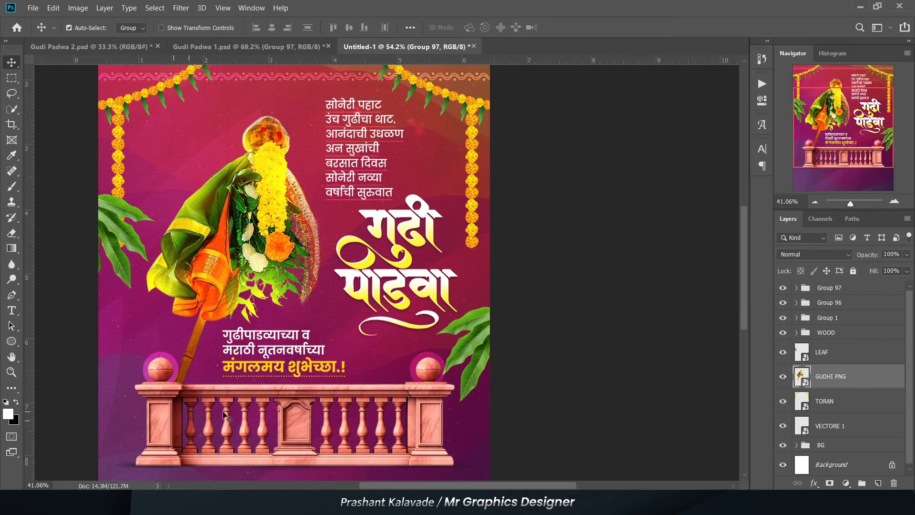
click(298, 428)
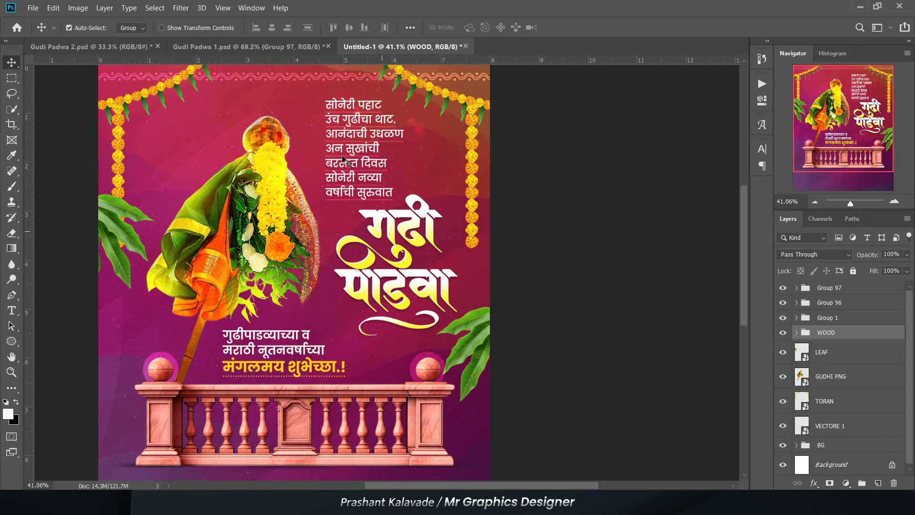
scroll(340, 209, down, 1)
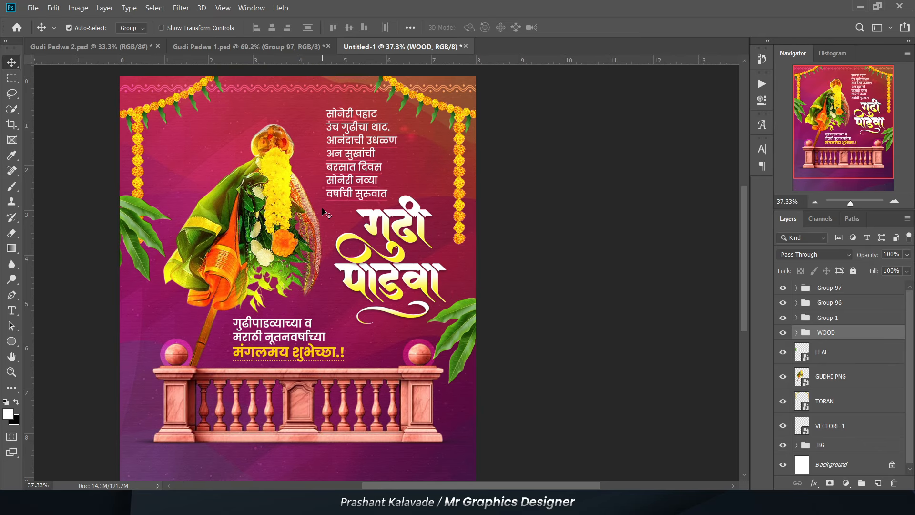
scroll(846, 393, down, 1)
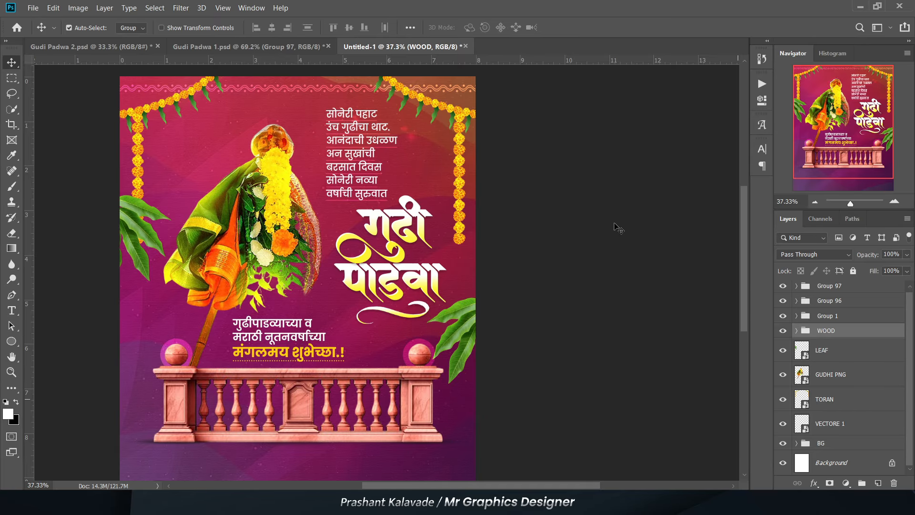
- Position the Screen-mode glow layer 6 copy 6 behind the upper-left edge of the gudhi's green cloth
scroll(236, 111, up, 4)
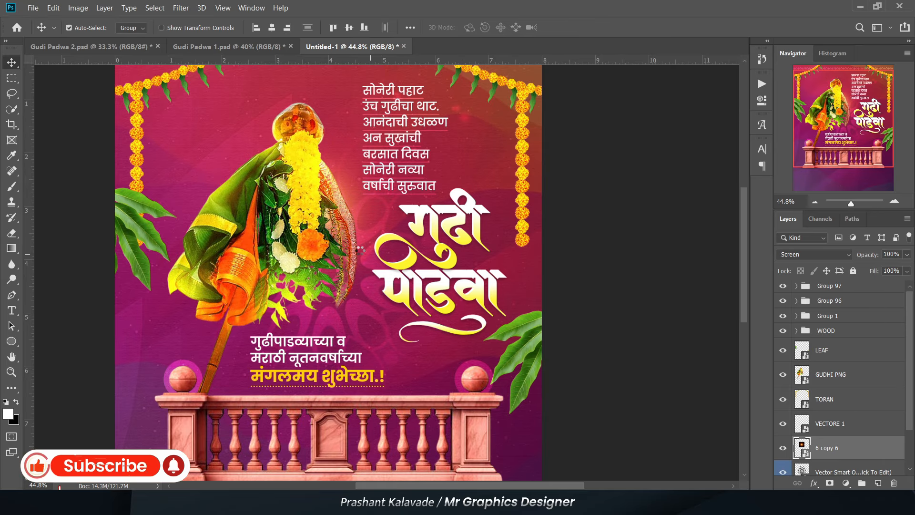
drag(309, 258, 249, 204)
scroll(239, 142, up, 5)
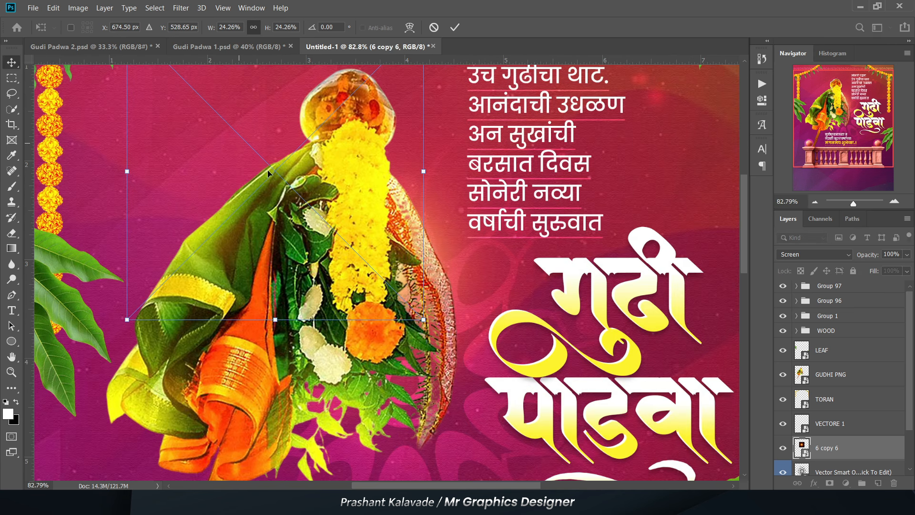
scroll(331, 233, down, 4)
key(Return)
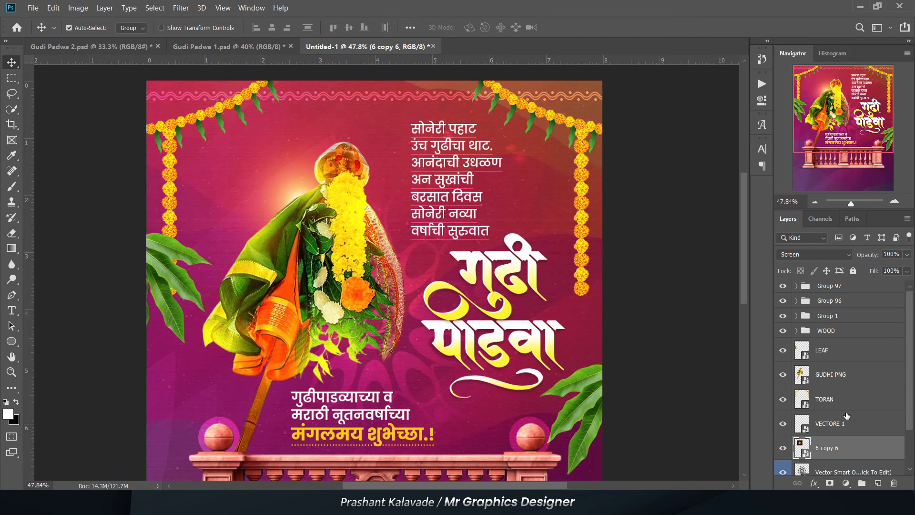
- Scale and move the Color Dodge mandala vector up so it sits behind the gudhi's pot
scroll(846, 415, down, 2)
click(833, 427)
key(ctrl+t)
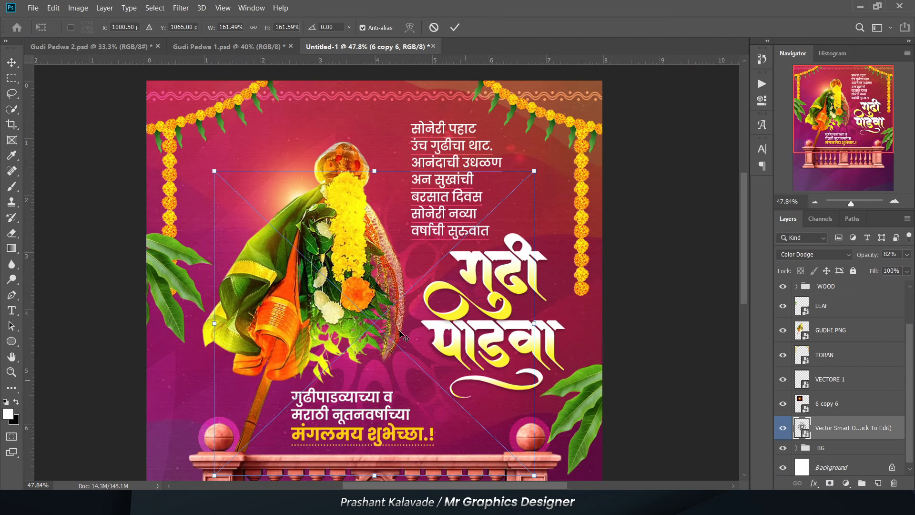
scroll(400, 333, up, 1)
drag(367, 387, 322, 256)
drag(153, 355, 170, 336)
drag(190, 300, 190, 306)
key(Return)
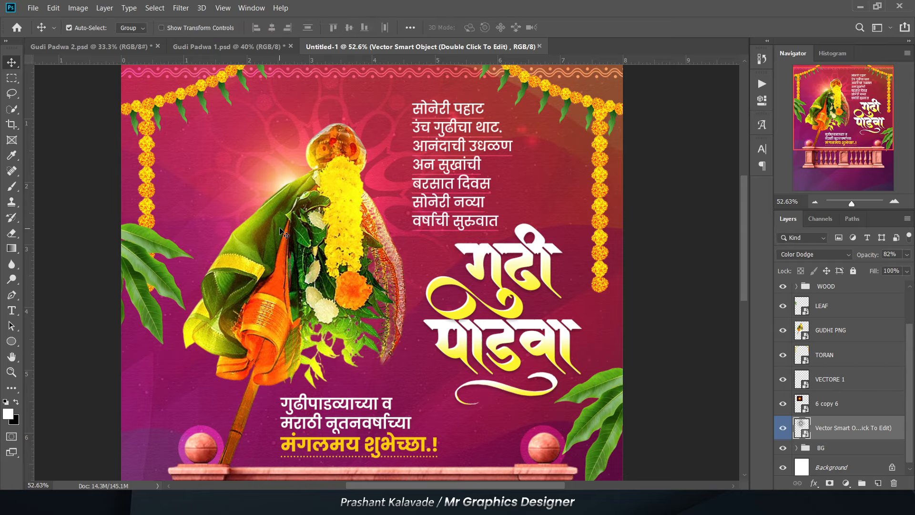
- Examine the poster with nothing selected to judge the glow and mandala behind the gudhi
scroll(294, 225, down, 3)
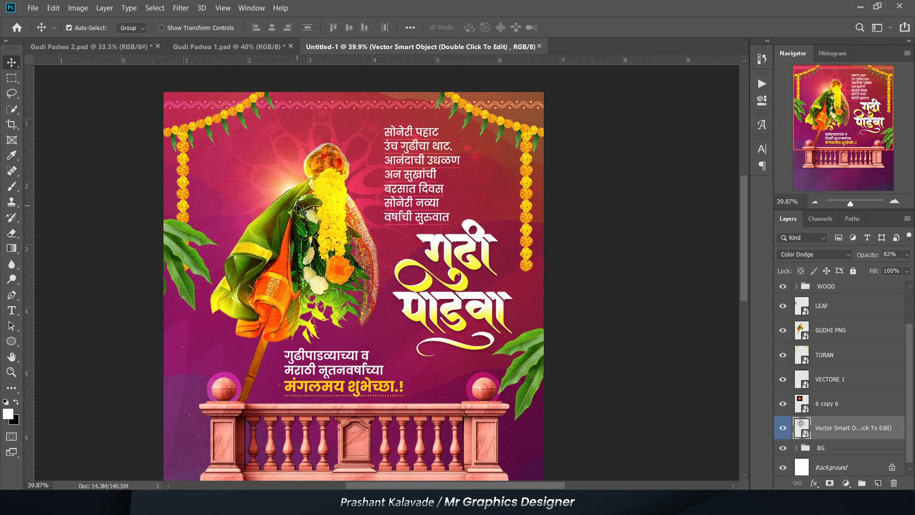
click(623, 302)
click(830, 437)
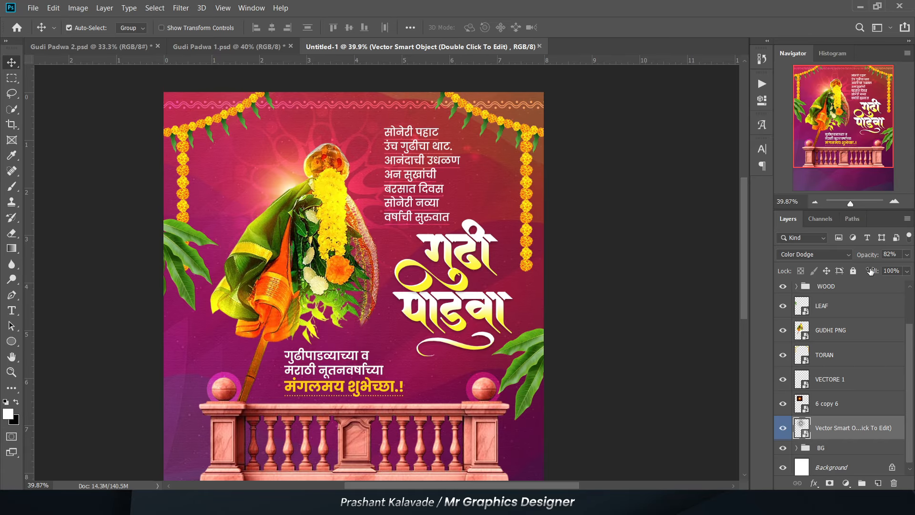
click(641, 282)
scroll(191, 210, down, 3)
scroll(260, 279, up, 3)
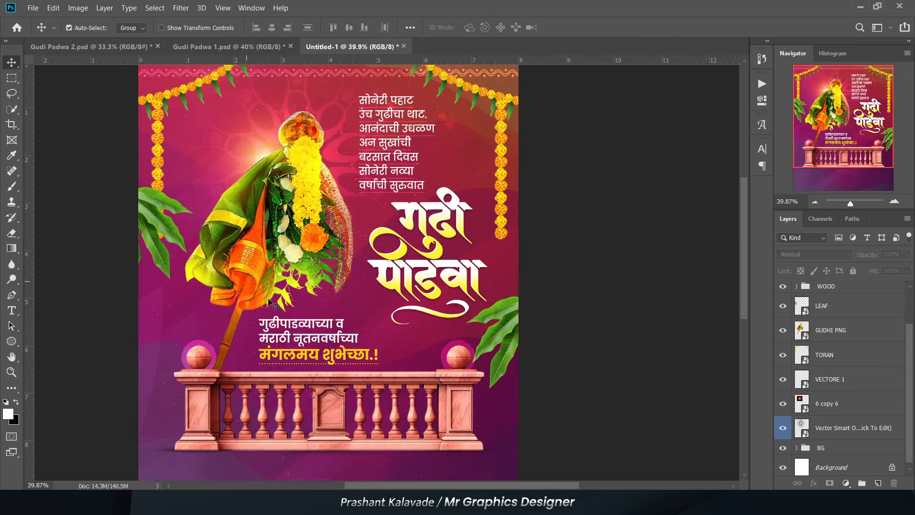
scroll(277, 276, down, 1)
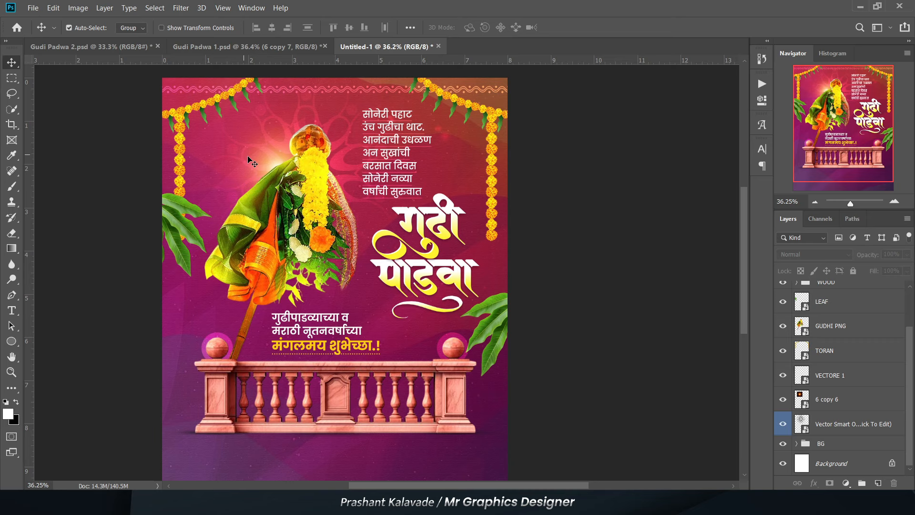
scroll(249, 157, up, 2)
- Duplicate the glow twice, placing one copy at the poster's left edge and the other behind the right mango leaves
click(277, 161)
drag(276, 161, 558, 323)
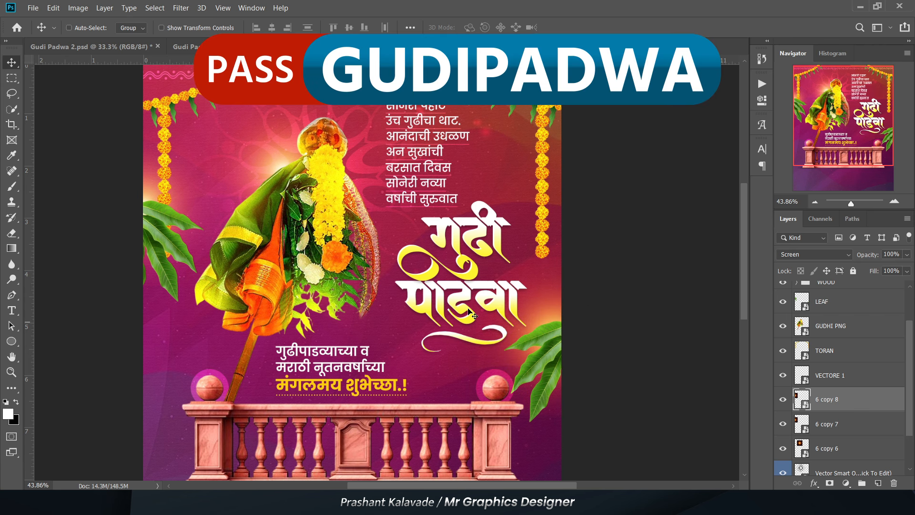
scroll(470, 312, up, 3)
scroll(289, 254, down, 4)
scroll(314, 224, down, 2)
scroll(267, 352, up, 2)
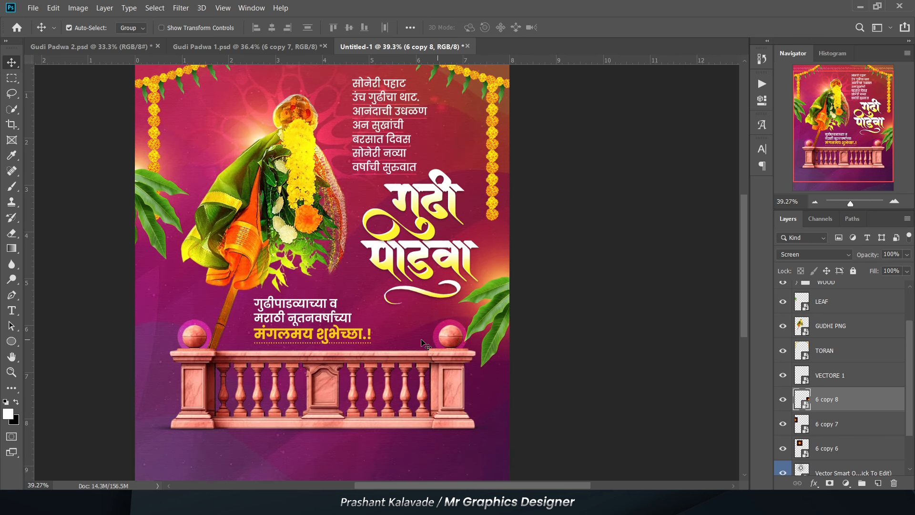
scroll(425, 344, up, 1)
scroll(477, 301, down, 3)
click(550, 307)
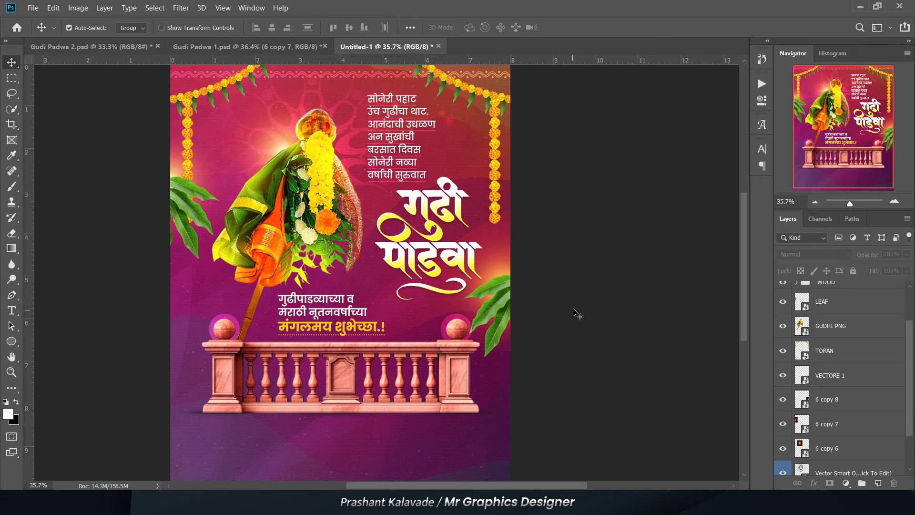
scroll(260, 154, down, 2)
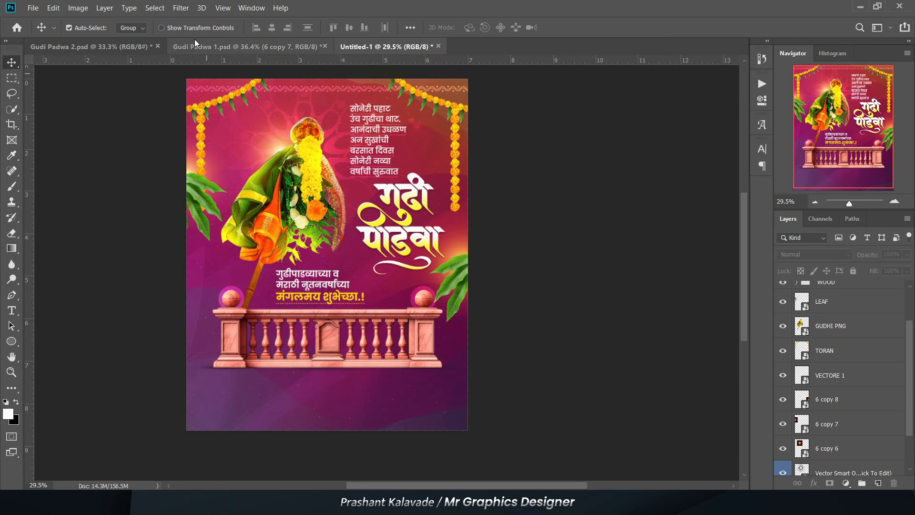
- Copy the PHOTO layer and the sHUBHECHK NAME group from Gudi Padwa 1.psd and paste them into Untitled-1
click(233, 49)
scroll(288, 120, down, 4)
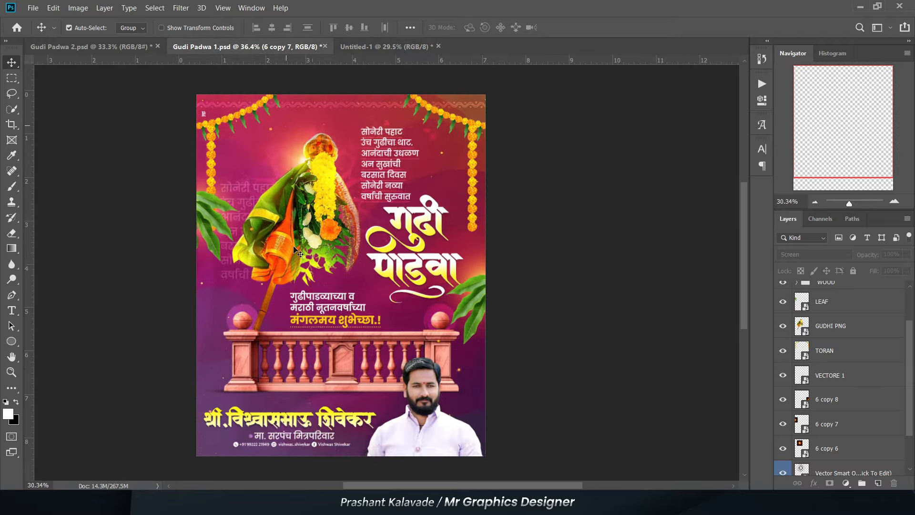
scroll(350, 357, up, 6)
click(395, 424)
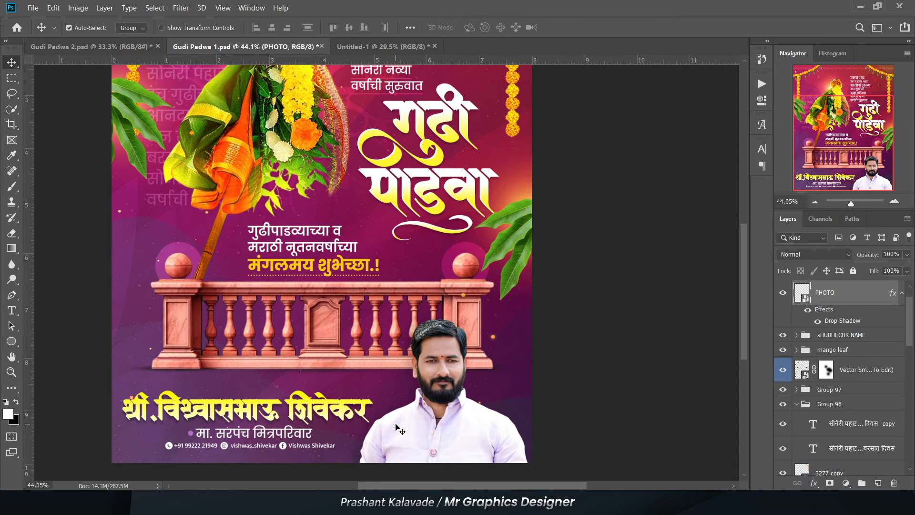
shift+click(262, 409)
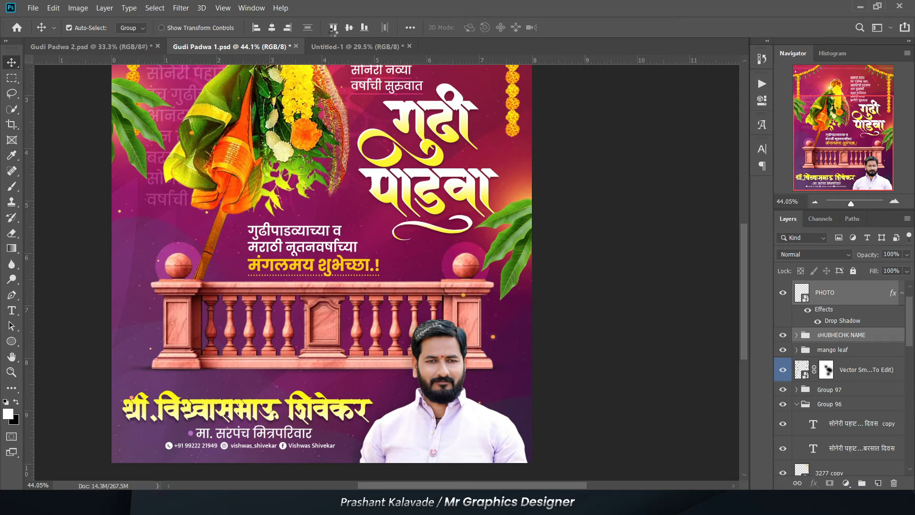
click(344, 45)
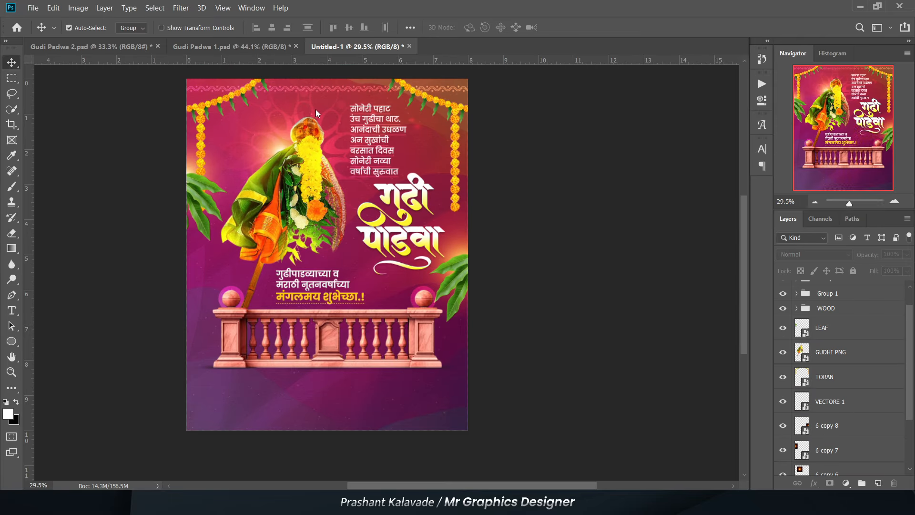
key(ctrl+v)
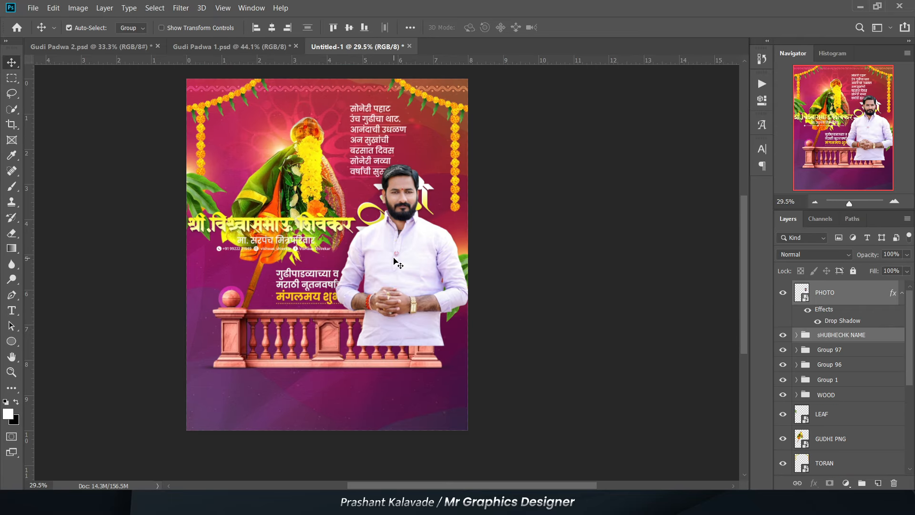
- Move the greeter's photo and name group down to the poster's lower edge, below the railing
drag(407, 416, 405, 426)
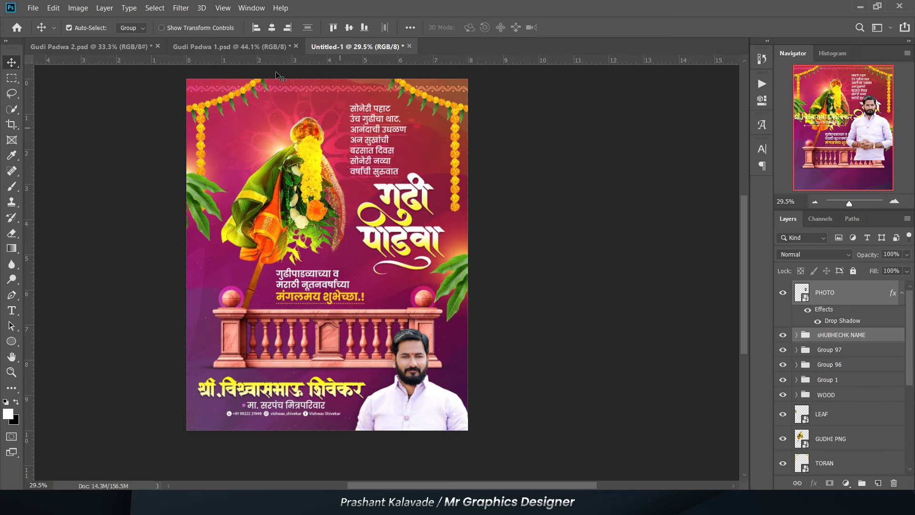
- Copy the faded verse text layer, Overlay at 51% opacity, from Gudi Padwa 1.psd into Untitled-1 at the left behind the gudhi
click(239, 47)
key(ctrl+0)
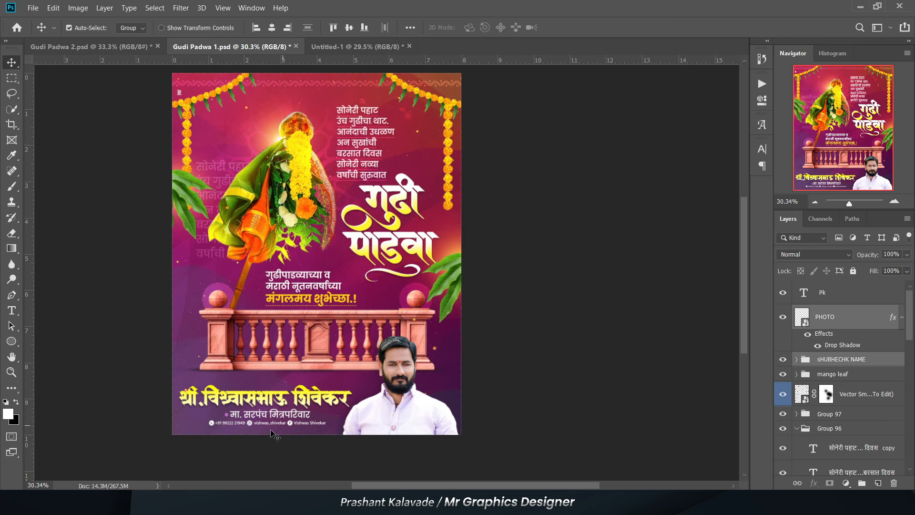
scroll(243, 243, up, 2)
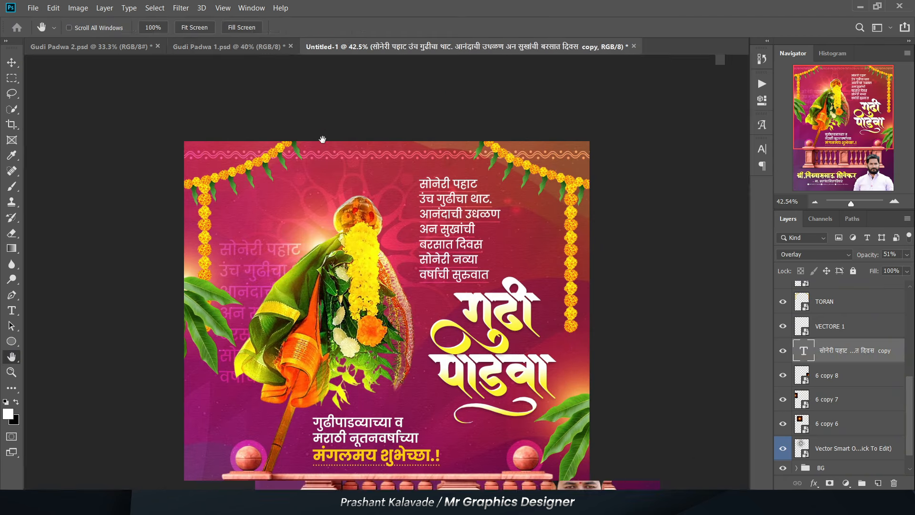
scroll(321, 139, down, 1)
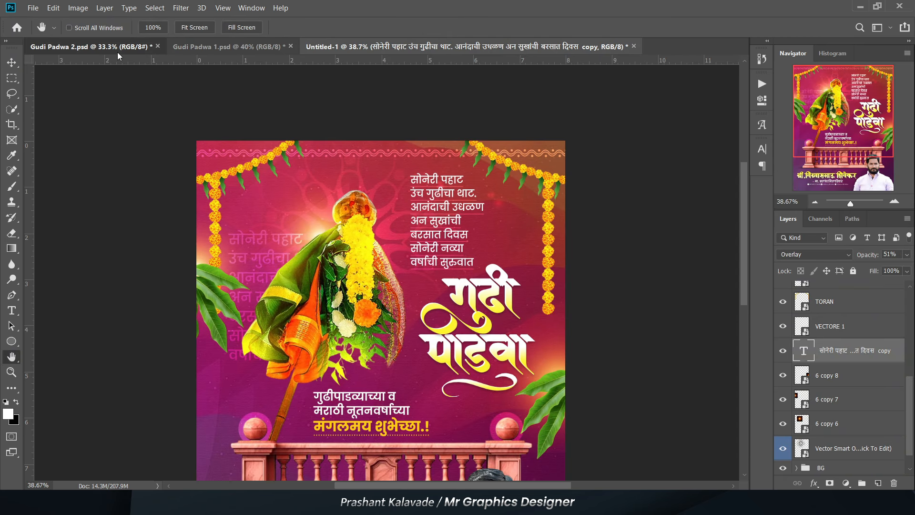
- Switch to Gudi Padwa 2.psd and examine the whole orange poster, from the verse and gudhi to the photo and greeting
click(117, 53)
scroll(405, 143, up, 3)
drag(382, 116, 394, 163)
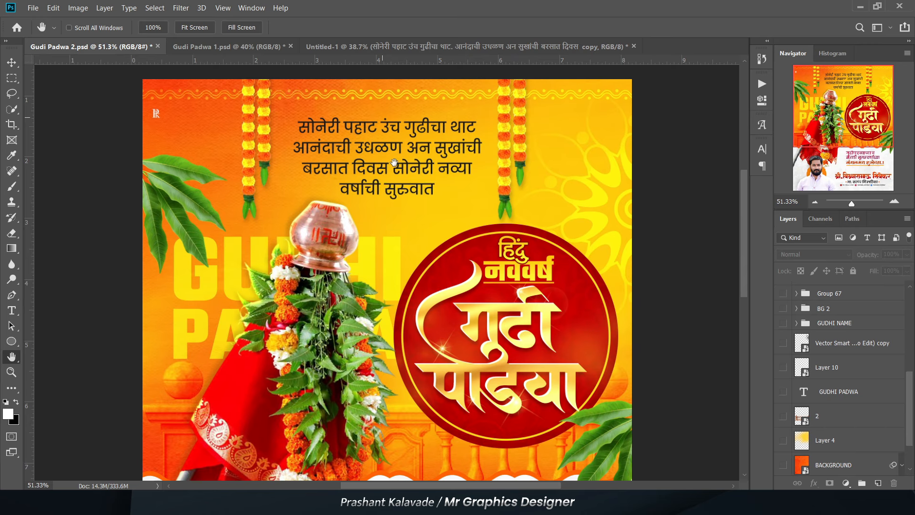
scroll(374, 193, up, 3)
drag(279, 289, 289, 253)
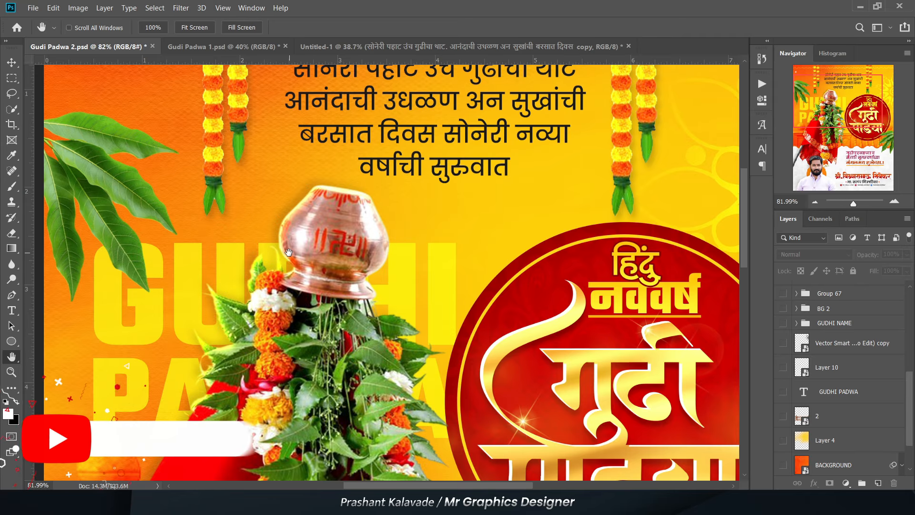
scroll(289, 252, down, 2)
drag(286, 273, 282, 137)
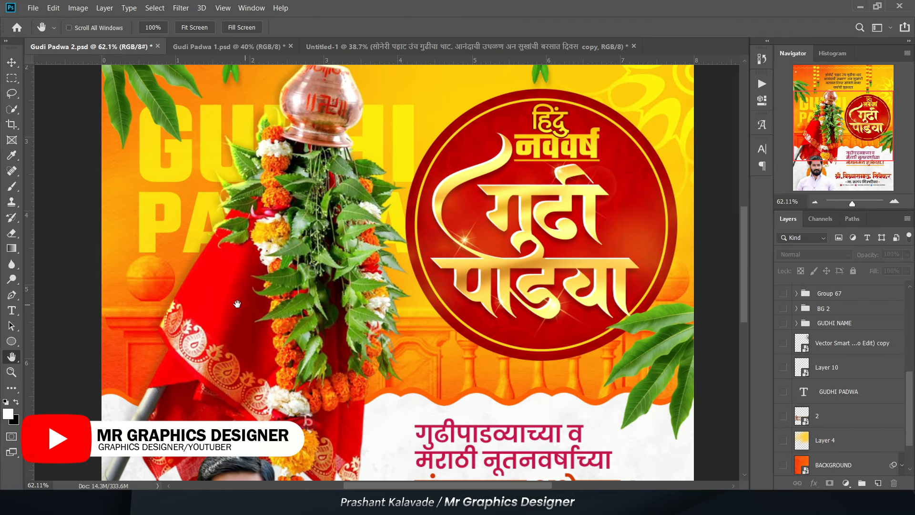
drag(238, 305, 232, 229)
drag(289, 392, 281, 300)
scroll(285, 304, down, 3)
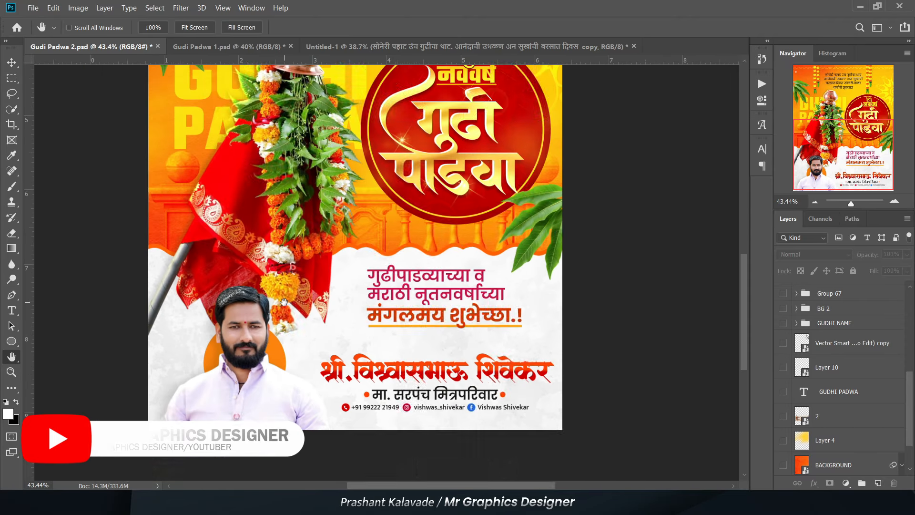
drag(289, 153, 279, 316)
scroll(273, 245, up, 2)
drag(274, 248, 279, 269)
scroll(791, 315, up, 5)
scroll(820, 395, down, 5)
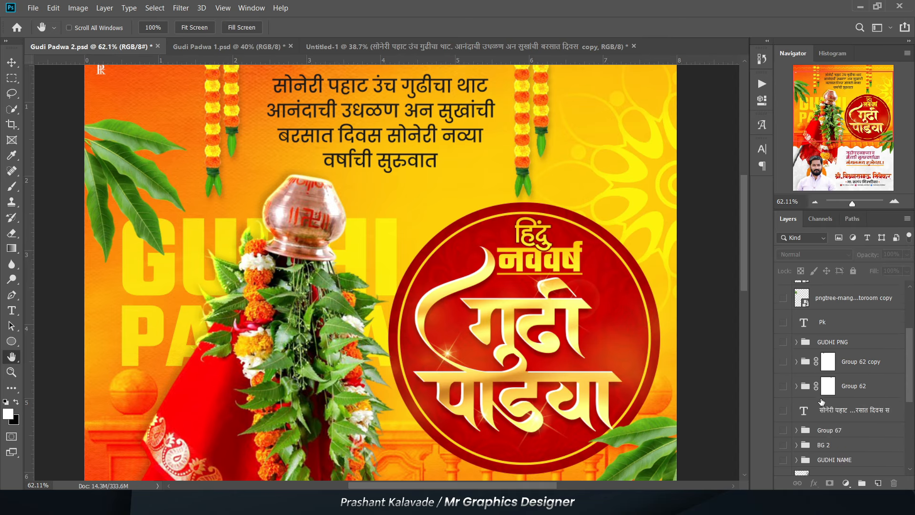
- Hide the finished poster artwork down to the white Background, and show Color Fill 1 and the orange BACKGROUND texture
scroll(307, 151, down, 3)
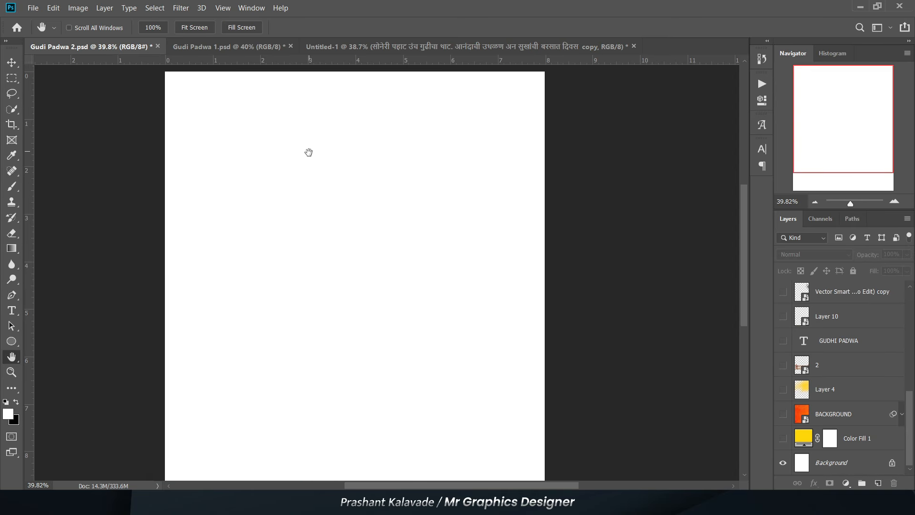
scroll(305, 153, up, 2)
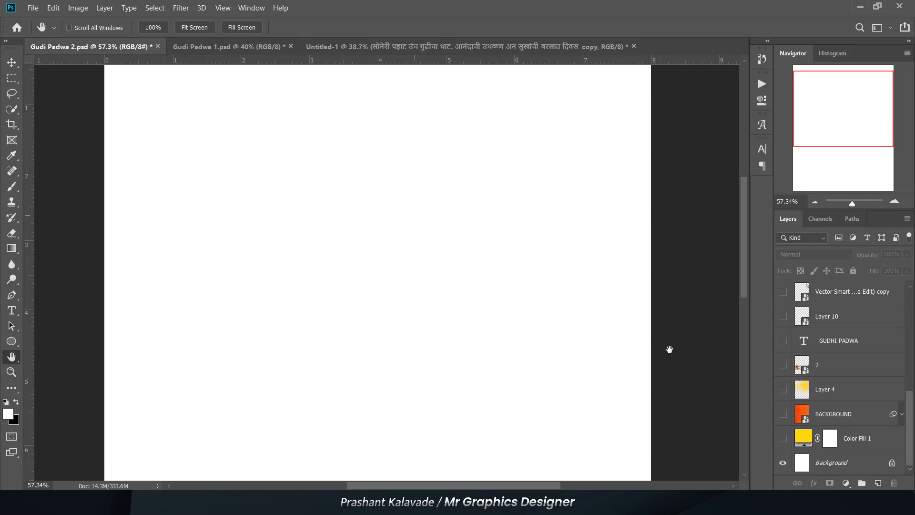
click(784, 439)
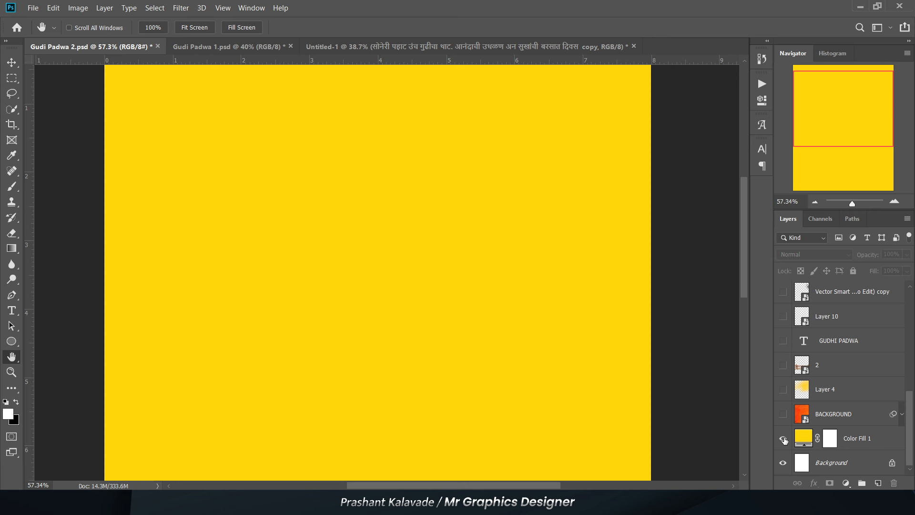
scroll(255, 174, down, 3)
scroll(266, 170, up, 2)
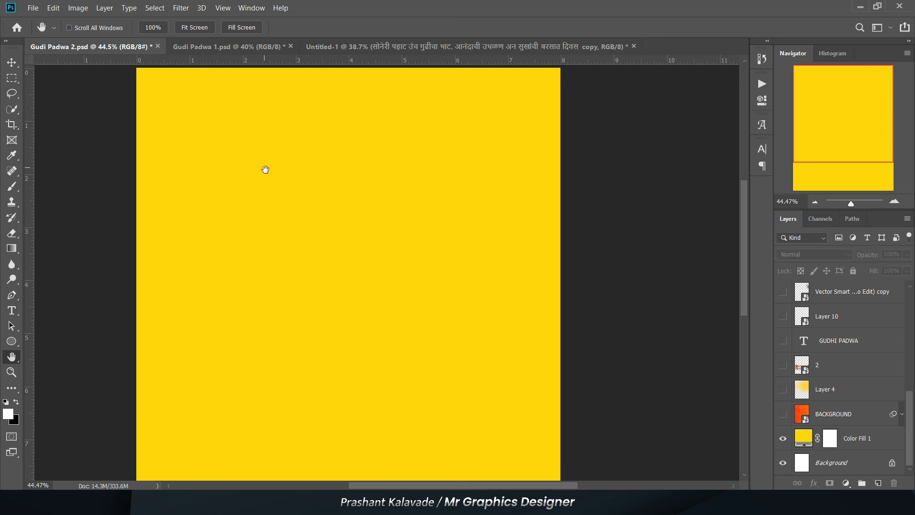
click(819, 420)
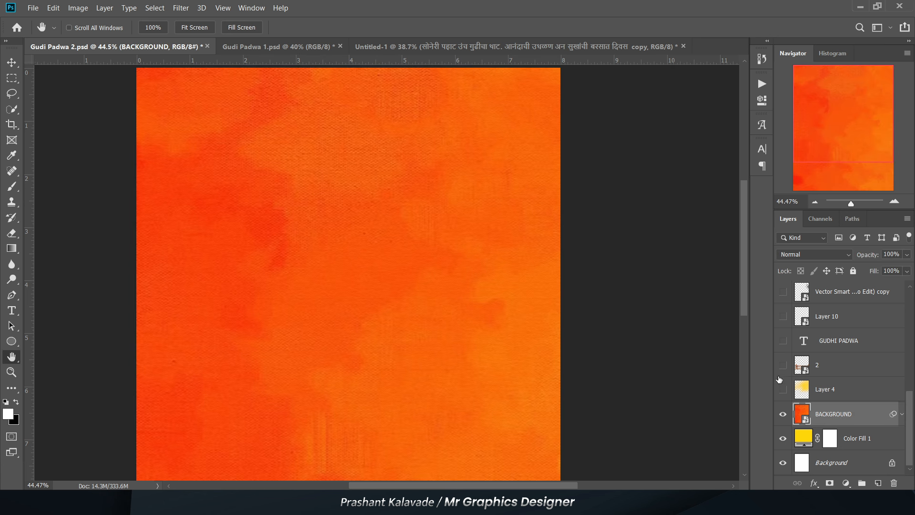
- Show the GUDHI NAME group with the round title badge over the orange background
click(815, 389)
scroll(416, 350, down, 2)
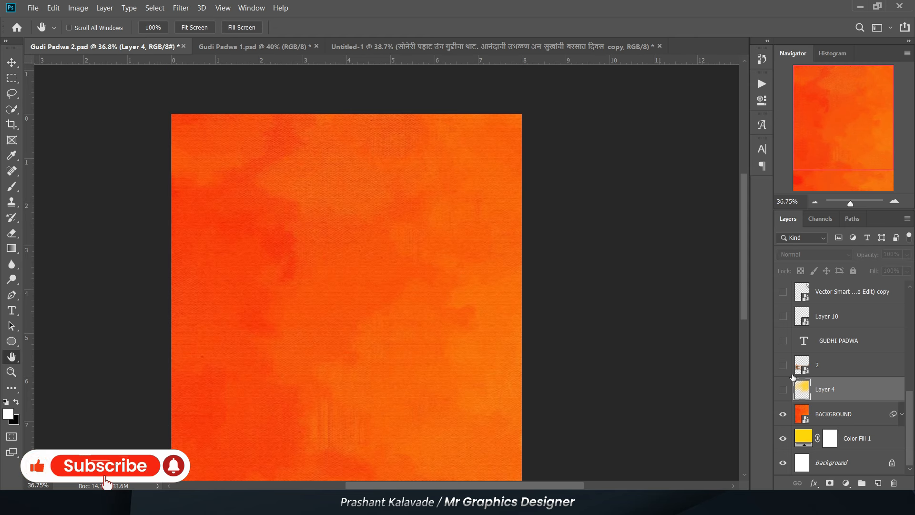
scroll(793, 377, up, 3)
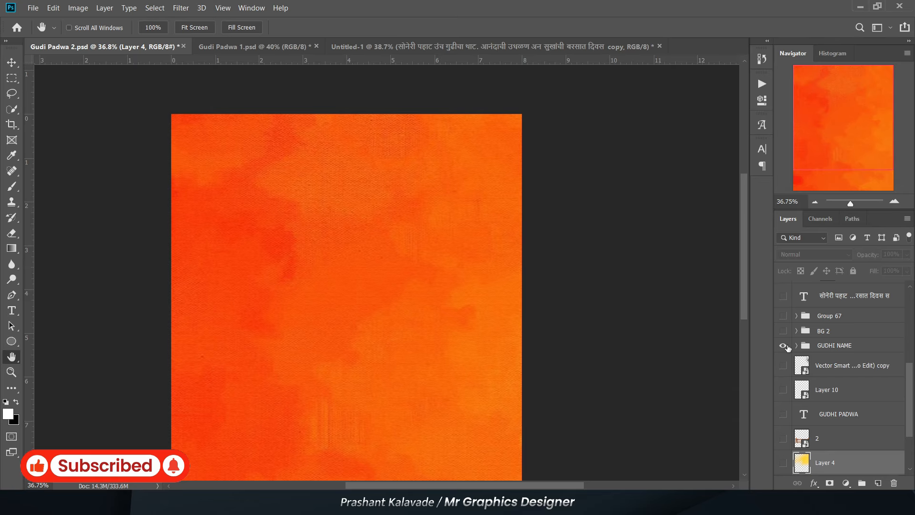
scroll(227, 192, down, 2)
scroll(423, 288, up, 5)
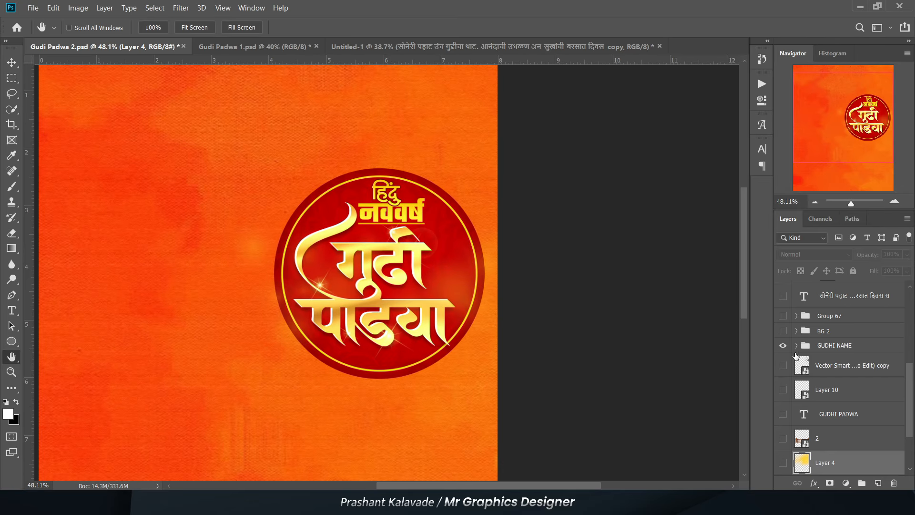
- Expand the GUDHI NAME group and hide every layer in it except the dark circle Ellipse 2 copy
click(796, 347)
scroll(808, 370, down, 2)
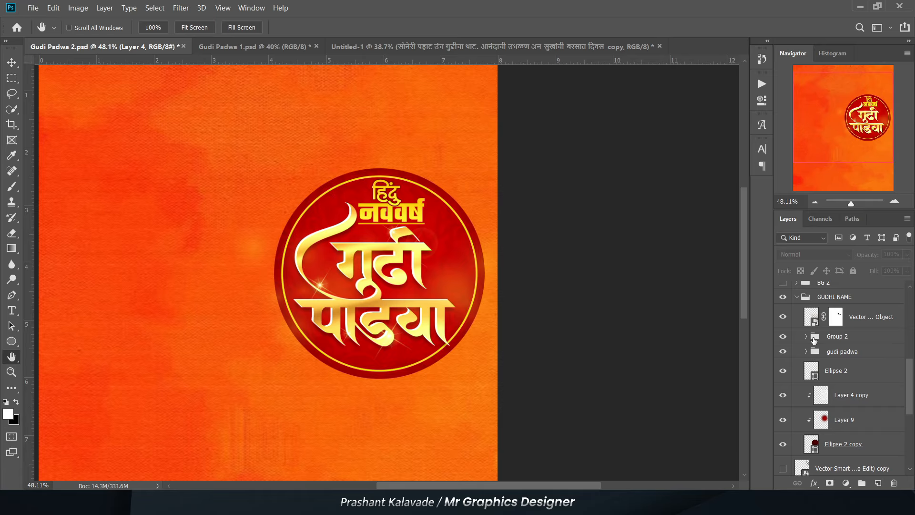
drag(779, 392, 783, 316)
click(783, 419)
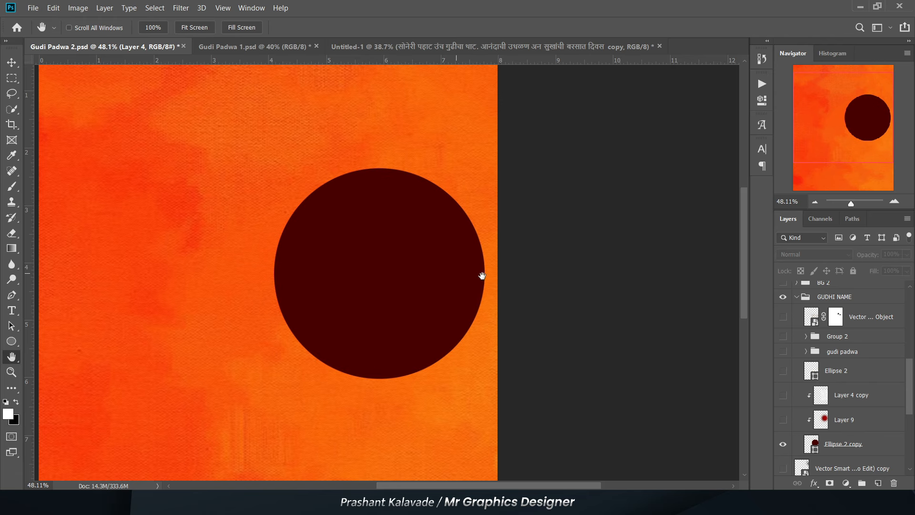
scroll(152, 232, down, 1)
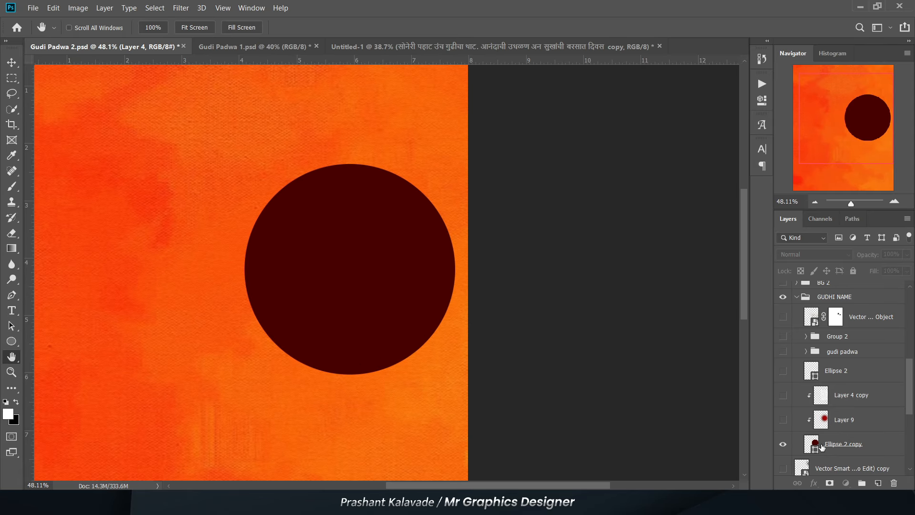
click(818, 450)
double_click(818, 450)
click(621, 318)
click(827, 304)
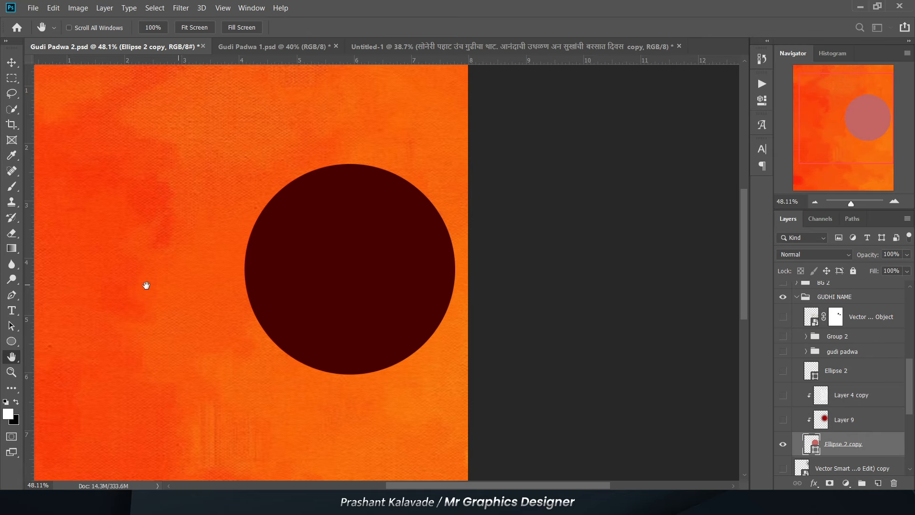
- Show the clipped red Layer 9 and the floral pattern Layer 4 copy on the circle, and select Layer 4 copy
scroll(293, 245, down, 1)
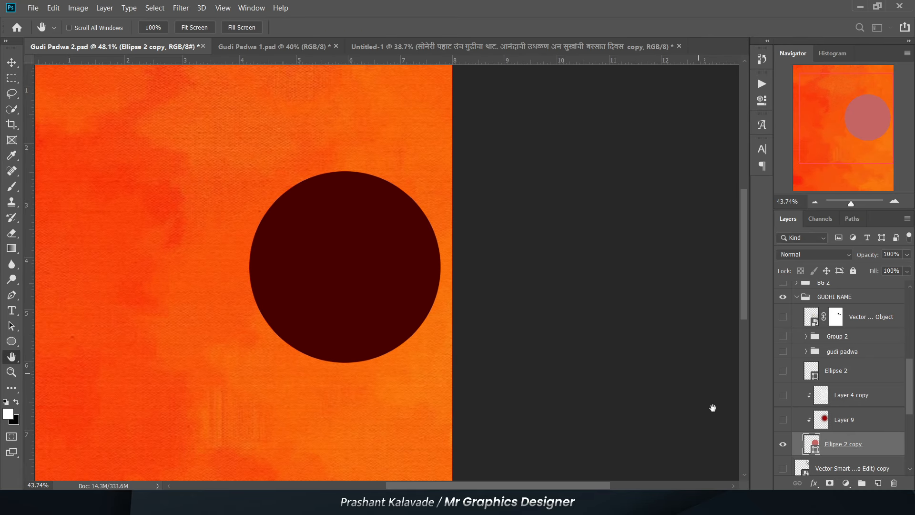
click(783, 420)
click(783, 395)
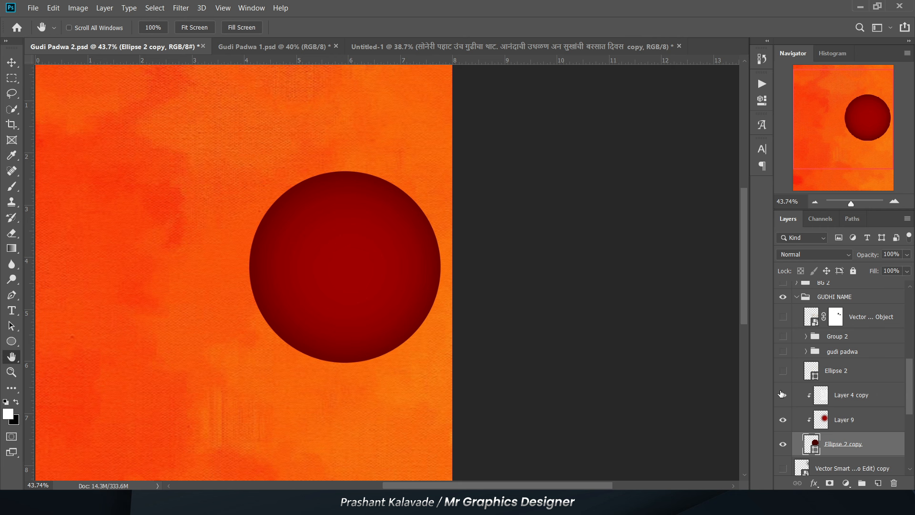
click(855, 403)
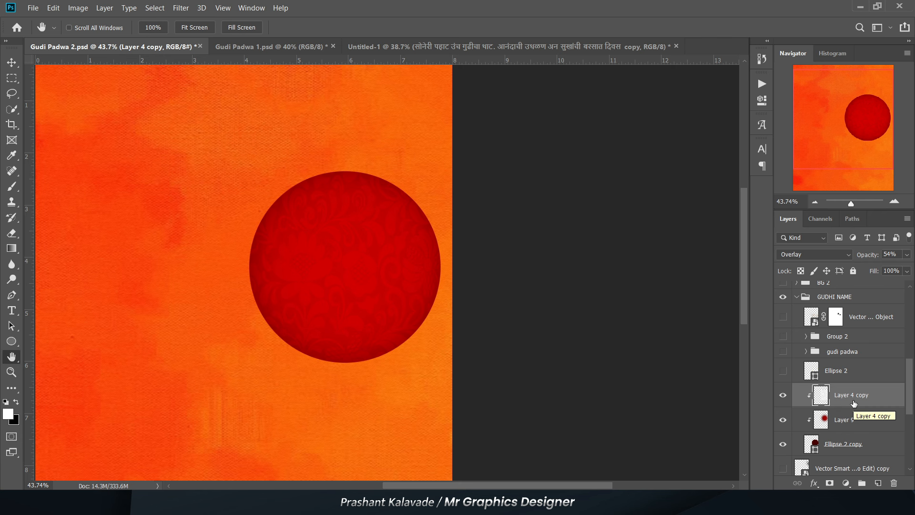
- Show the yellow ring Ellipse 2 and check its fill and stroke settings with the Ellipse tool
click(782, 370)
scroll(425, 251, up, 3)
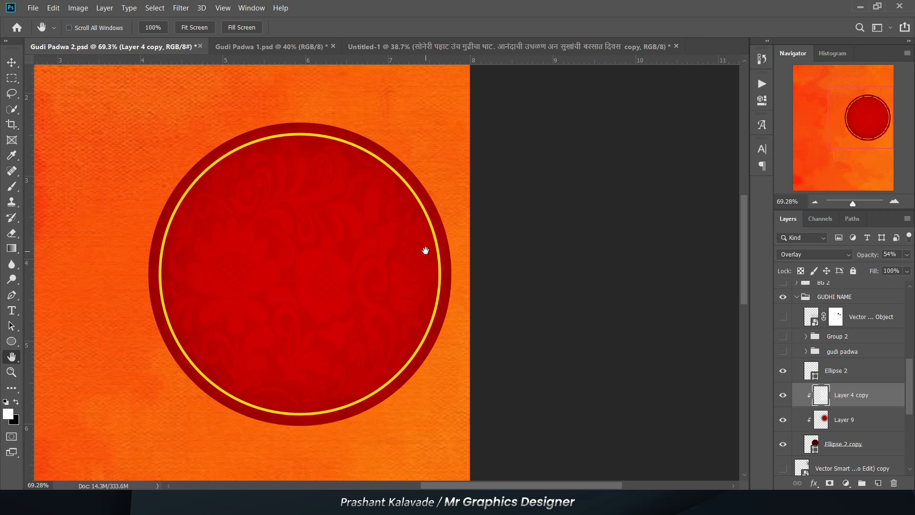
click(12, 341)
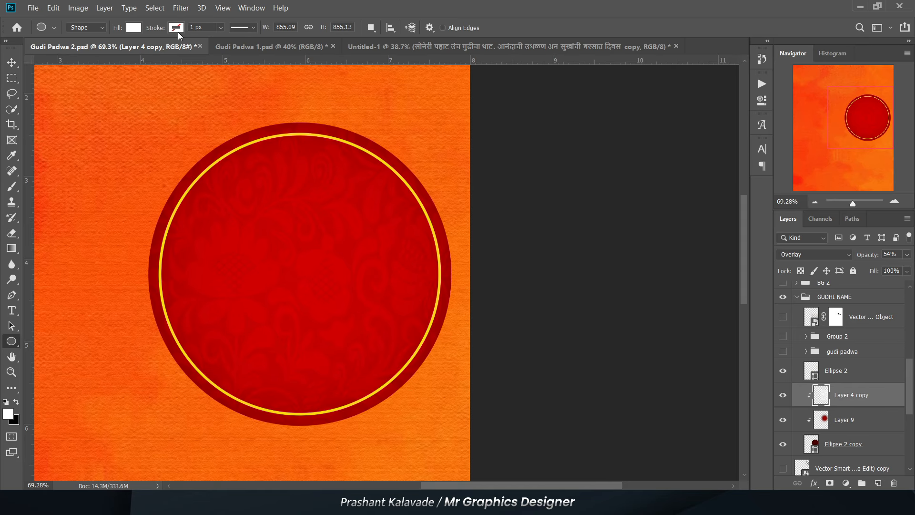
key(alt+bracketright)
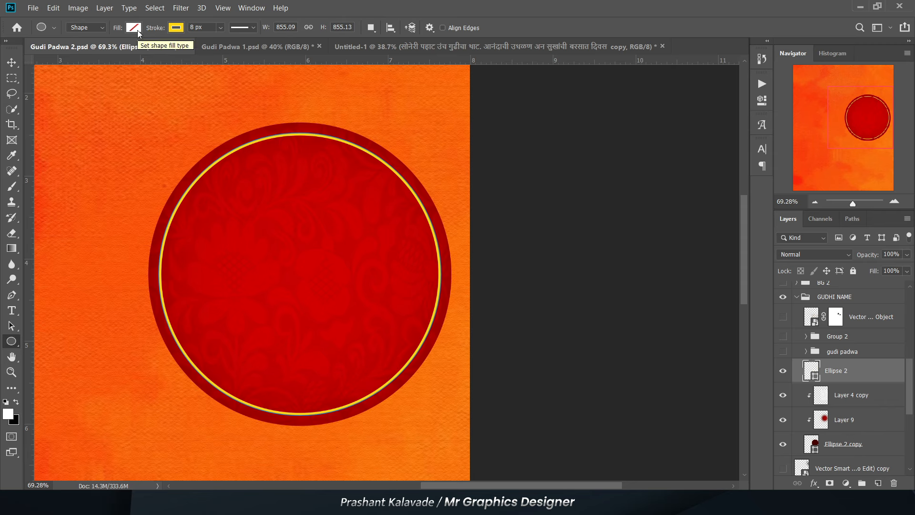
key(v)
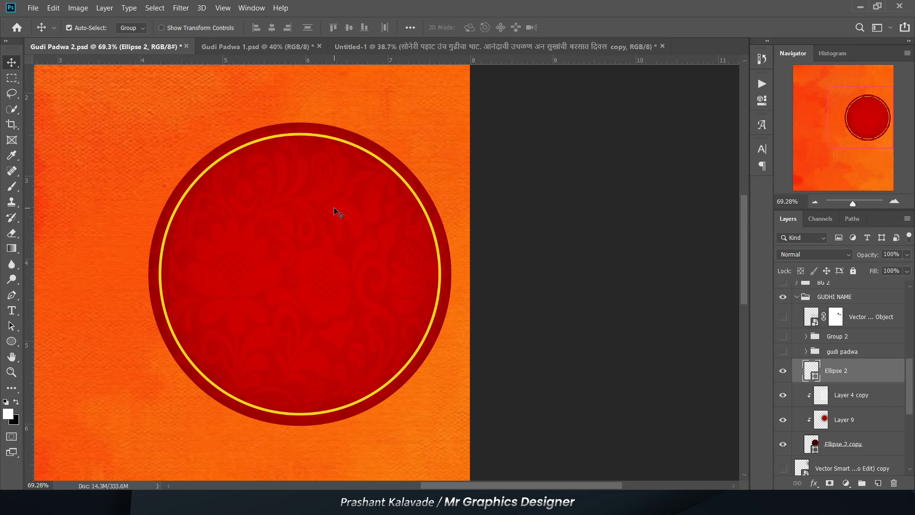
key(h)
- Show the gudi padwa title group on the badge and expand it to view its clipped layers and effects
click(783, 352)
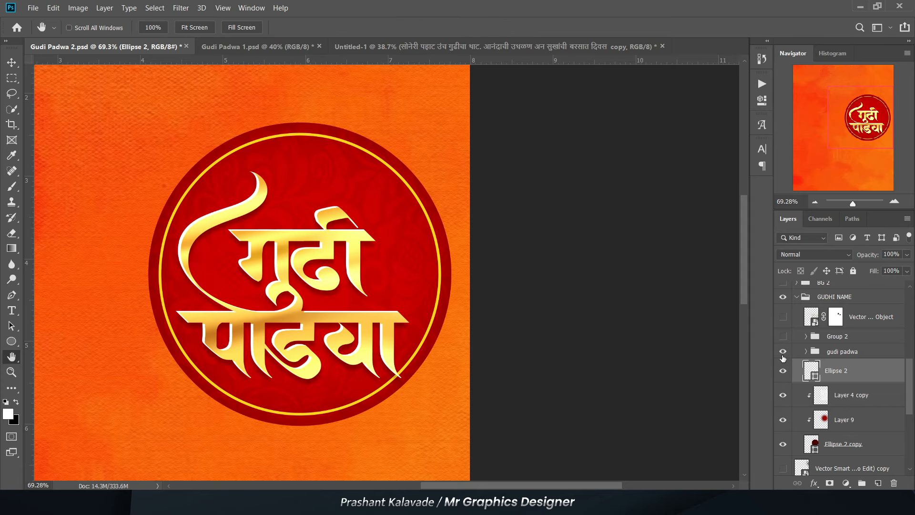
click(805, 353)
scroll(832, 381, down, 3)
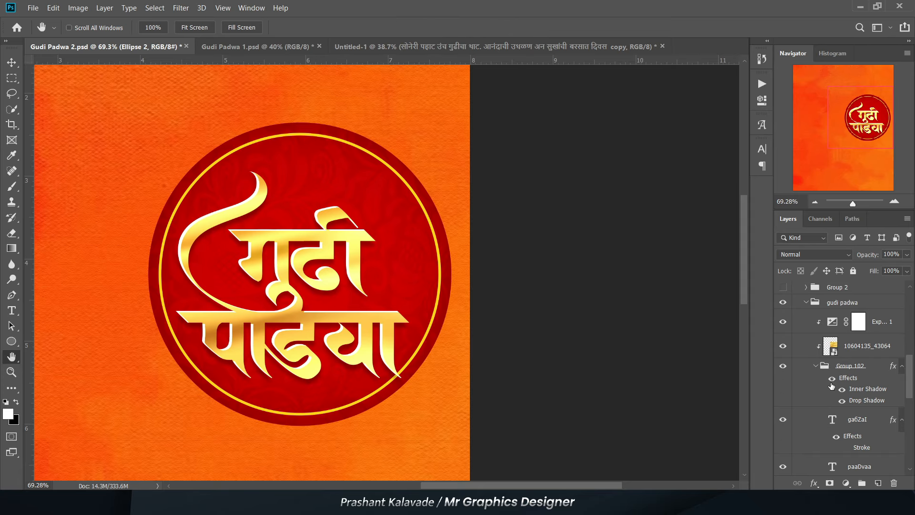
scroll(837, 389, up, 5)
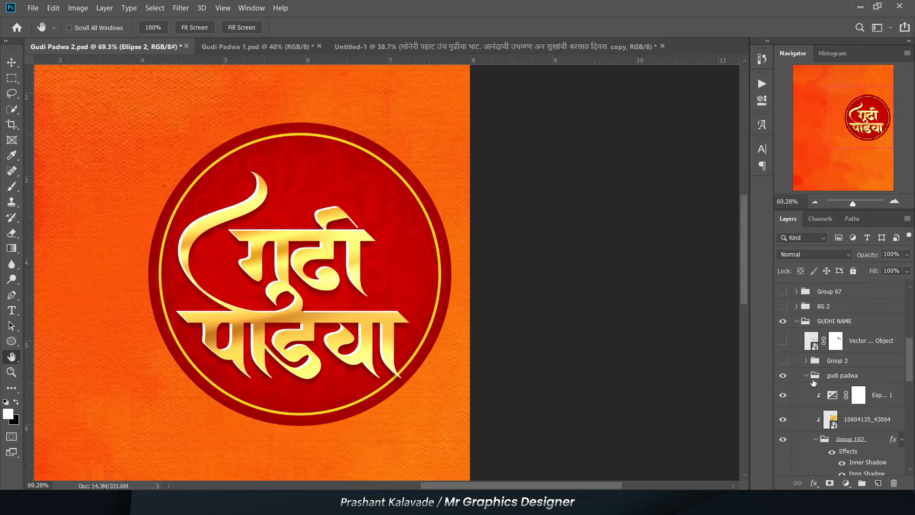
- Show Group 2 with the हिंदु नववर्ष text above the title, and collapse the gudi padwa group
click(804, 376)
click(782, 361)
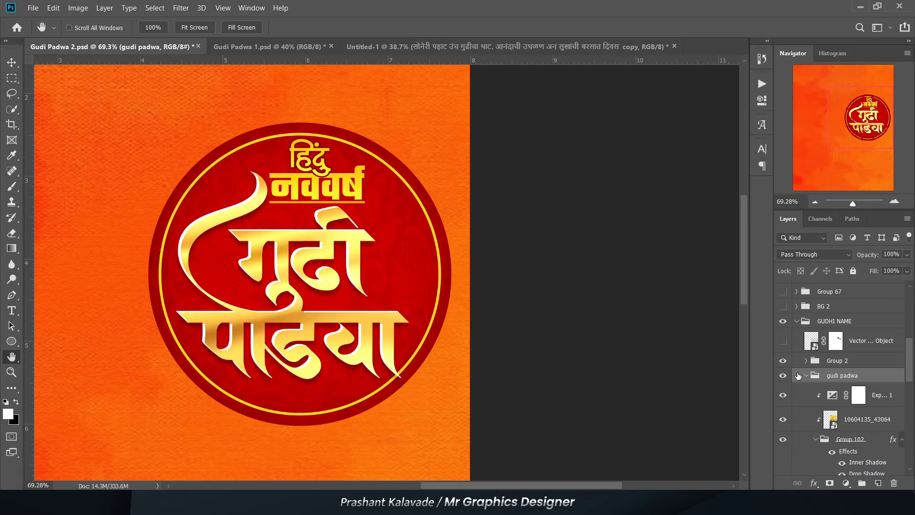
click(805, 376)
scroll(448, 339, down, 4)
scroll(424, 315, up, 3)
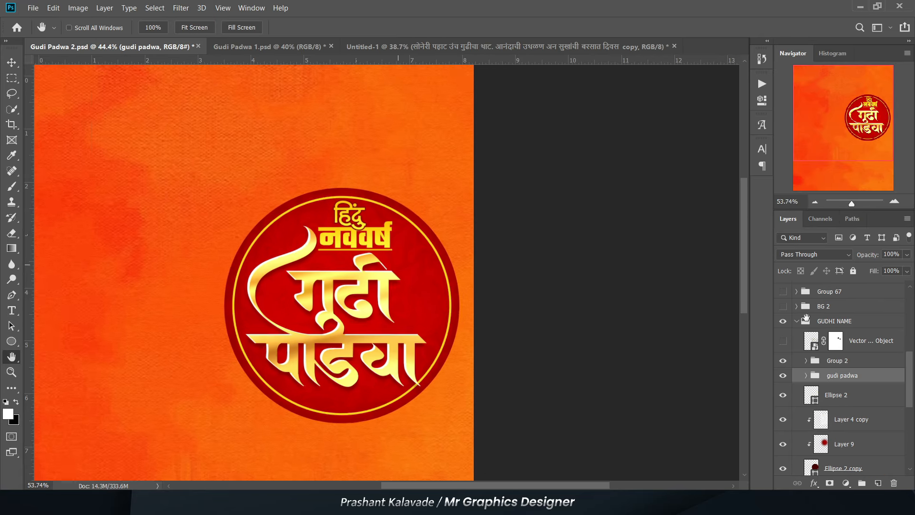
- Collapse the GUDHI NAME group and show the BG 2 group with the white wavy-edged lower section
click(798, 321)
scroll(641, 302, down, 2)
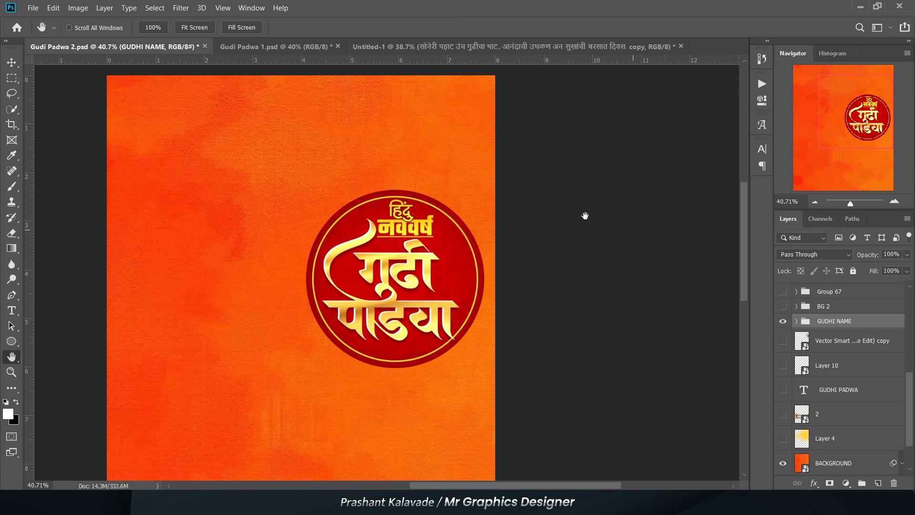
scroll(826, 318, up, 1)
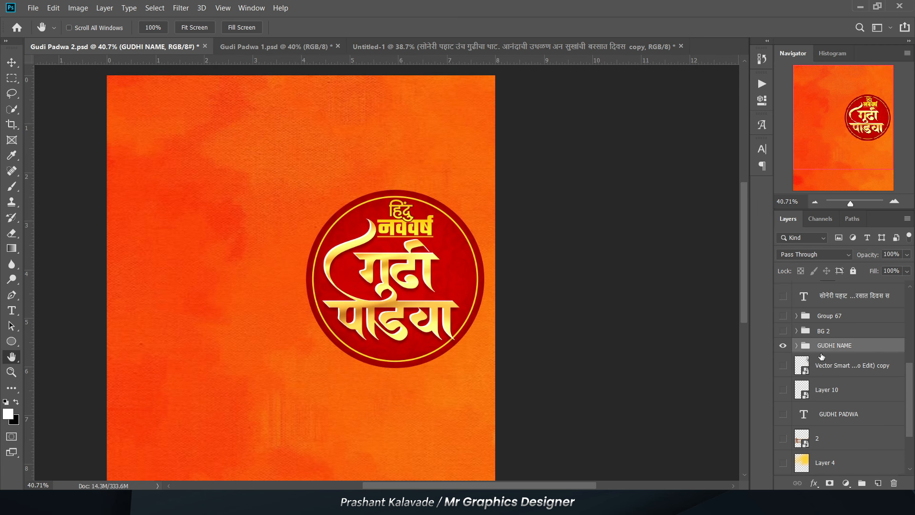
scroll(323, 296, down, 2)
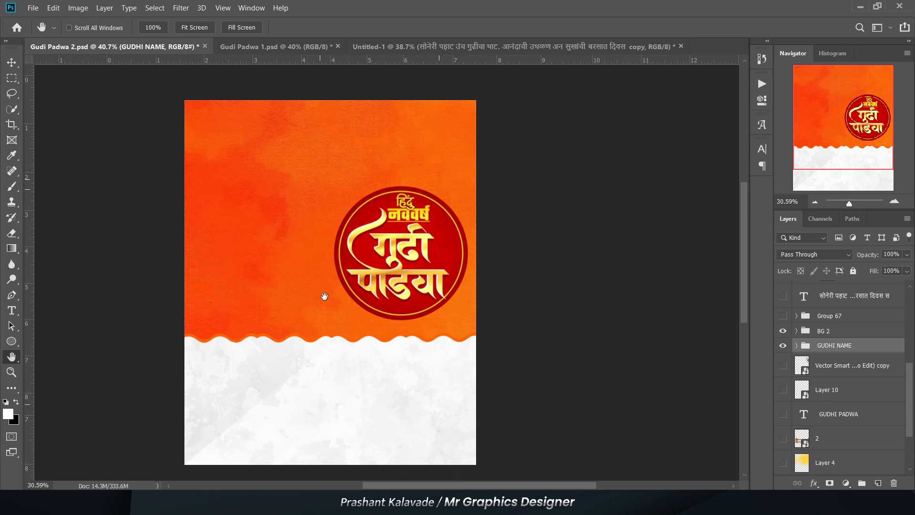
- Examine the white wavy-edged section and the BG 2 group's Shape 1 copies and clipped texture layers 2 and 5334, and collapse the group
scroll(289, 264, up, 3)
scroll(401, 252, up, 2)
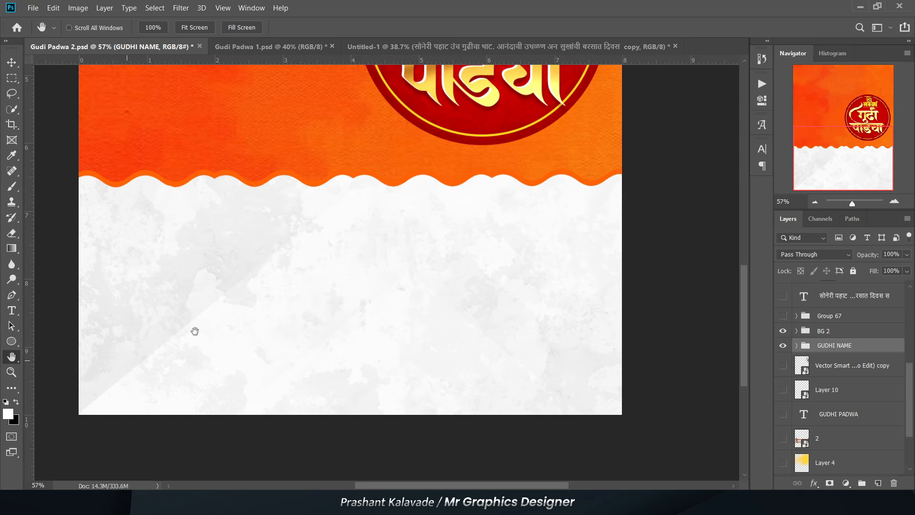
scroll(848, 387, up, 1)
scroll(181, 415, down, 8)
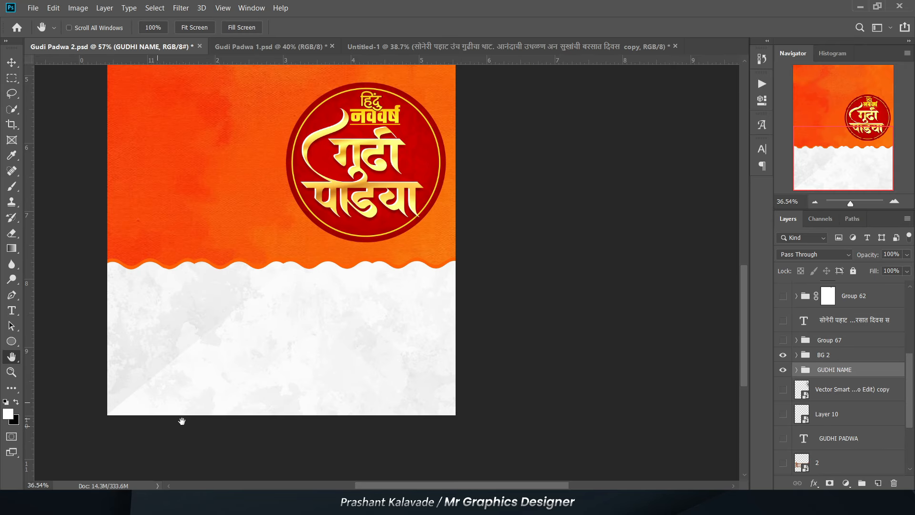
scroll(201, 252, up, 3)
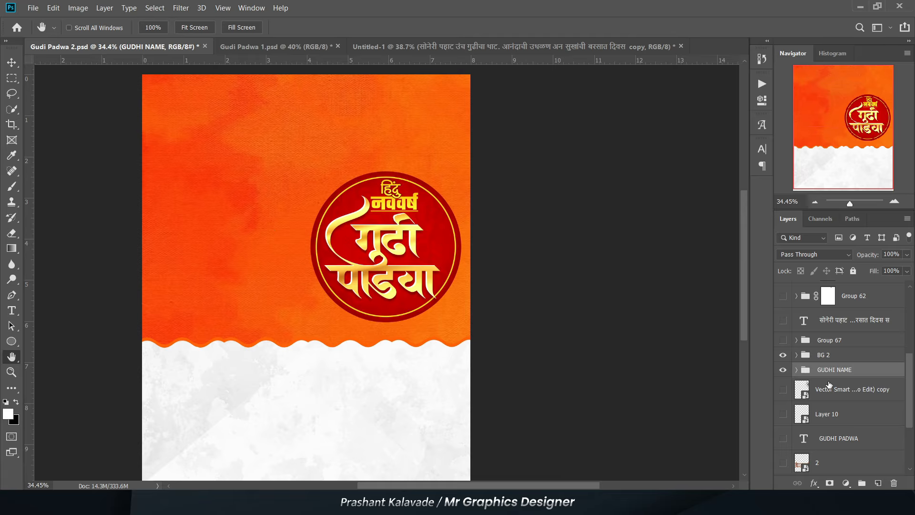
click(796, 355)
scroll(834, 422, up, 1)
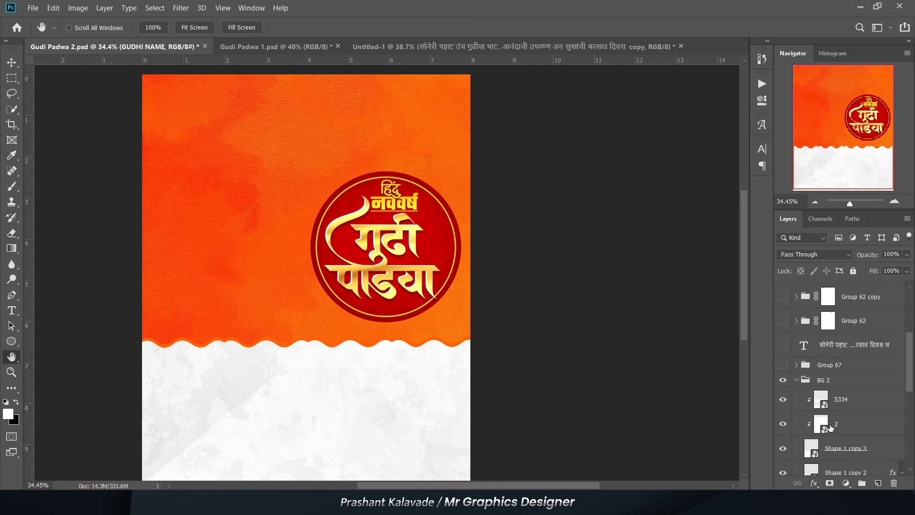
scroll(834, 360, down, 1)
click(835, 432)
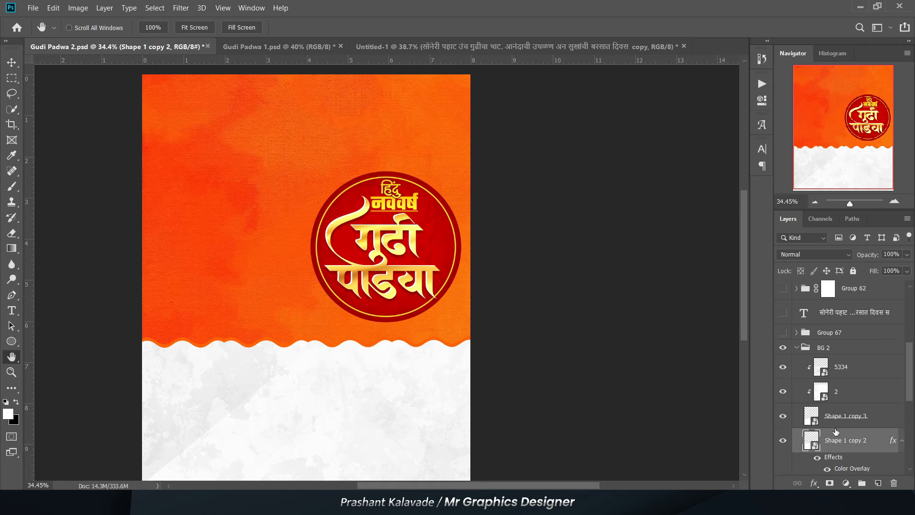
click(835, 418)
click(838, 394)
click(833, 369)
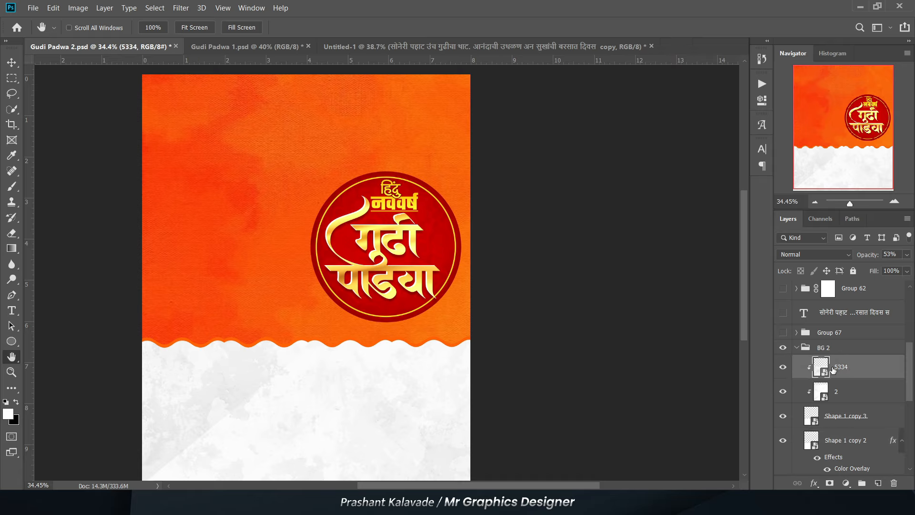
click(797, 348)
- Show the GUDHI PNG group with the decorated gudhi beside the title badge
scroll(815, 385, down, 2)
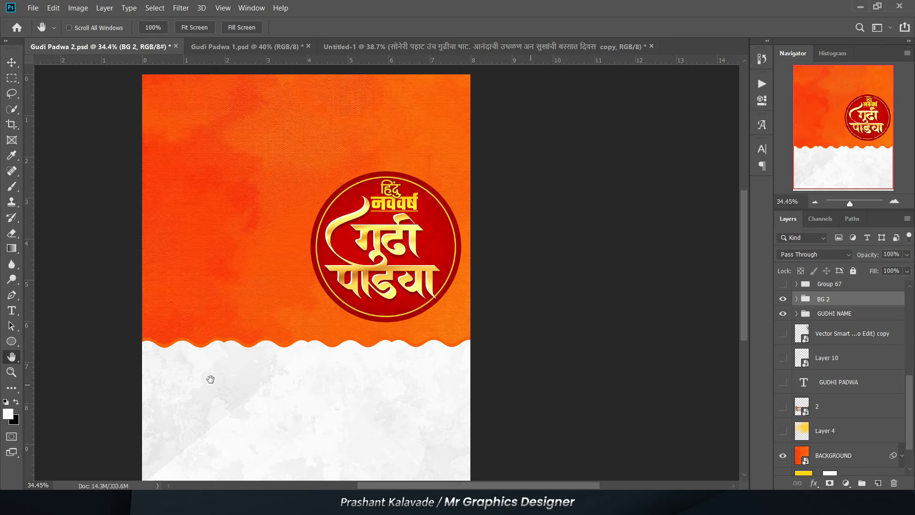
scroll(210, 379, down, 2)
scroll(851, 351, up, 4)
scroll(851, 350, down, 1)
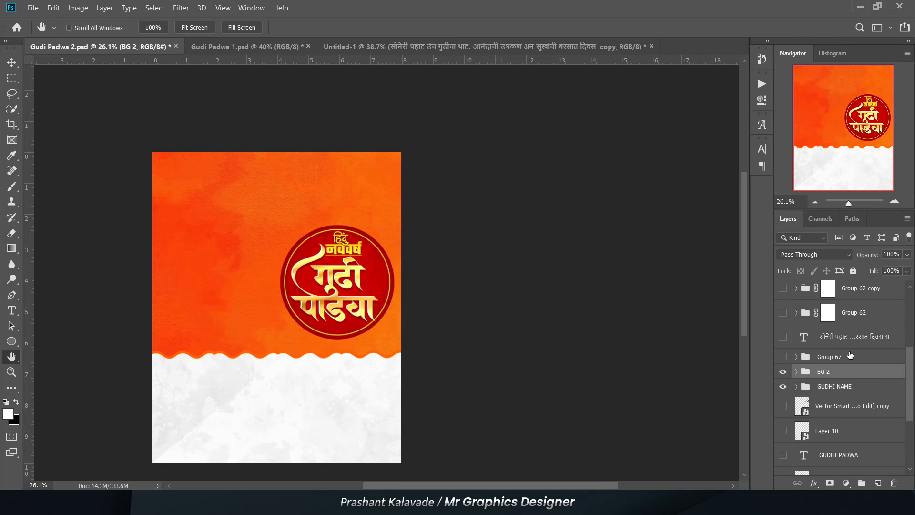
scroll(850, 355, up, 3)
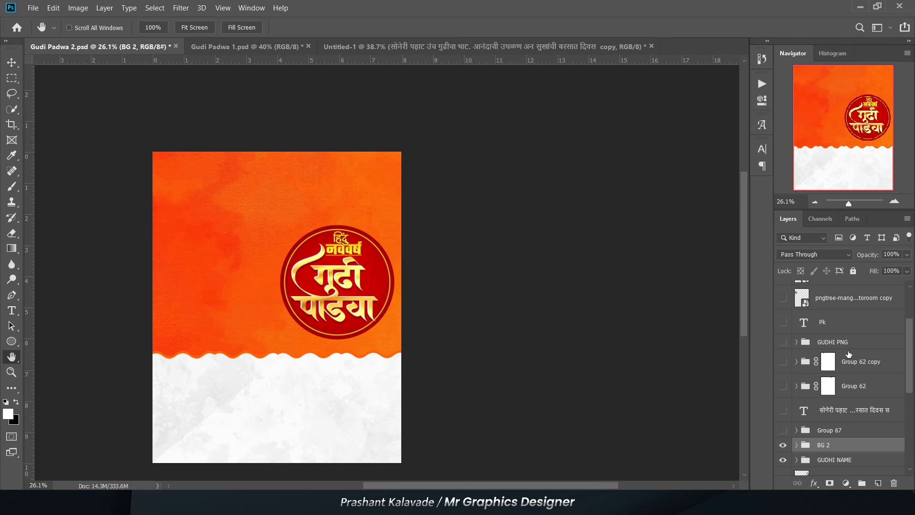
click(787, 344)
scroll(285, 250, up, 4)
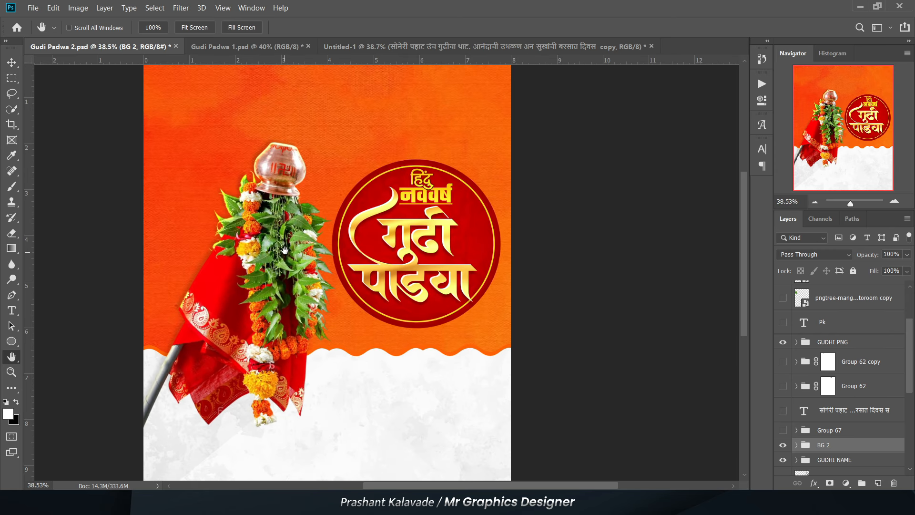
scroll(284, 250, up, 2)
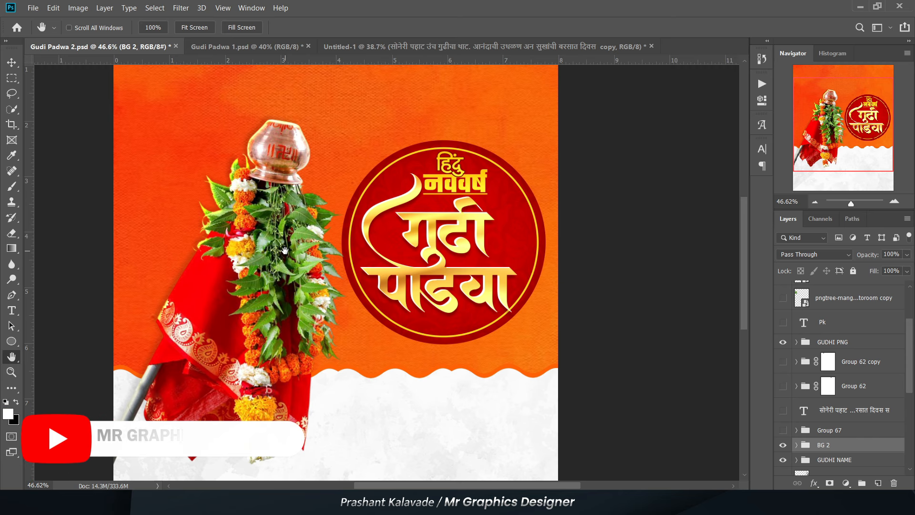
- Expand the GUDHI PNG group to check its exposure, inner shadow and drop shadow layers, and collapse it again
click(794, 344)
click(795, 342)
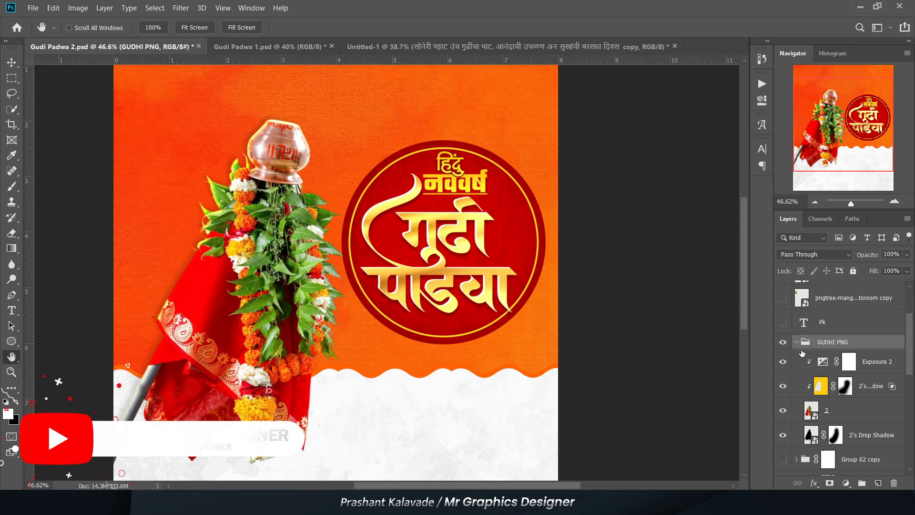
click(864, 394)
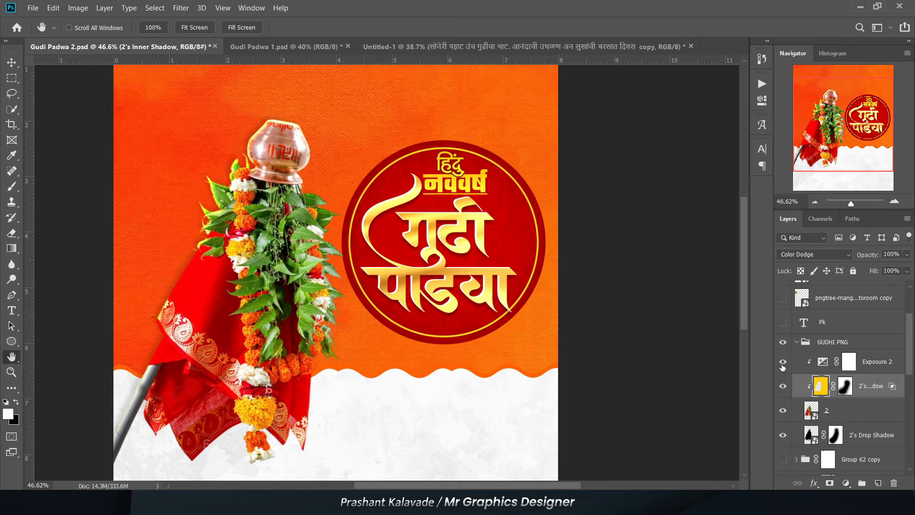
click(857, 434)
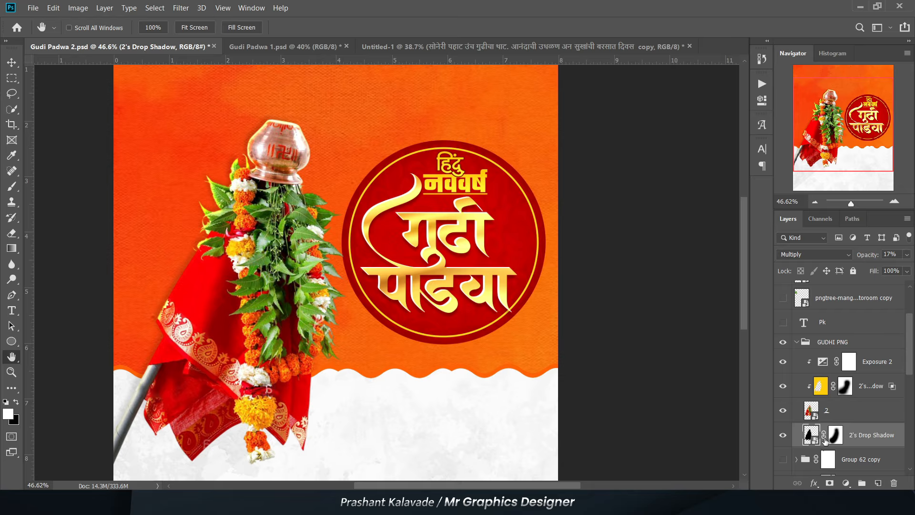
click(799, 343)
click(797, 342)
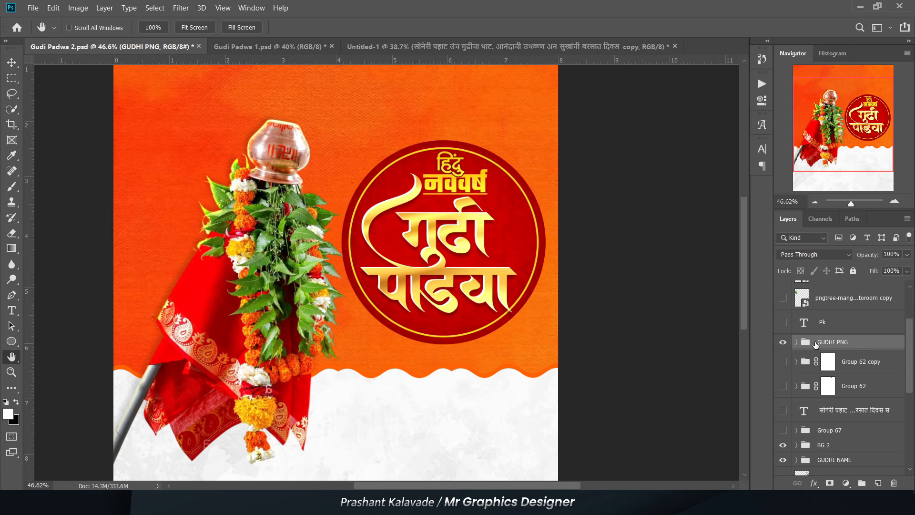
- Show both mango leaf layers, the sHUBHECHK NAME group and the PHOTO group on the poster
scroll(820, 357, up, 3)
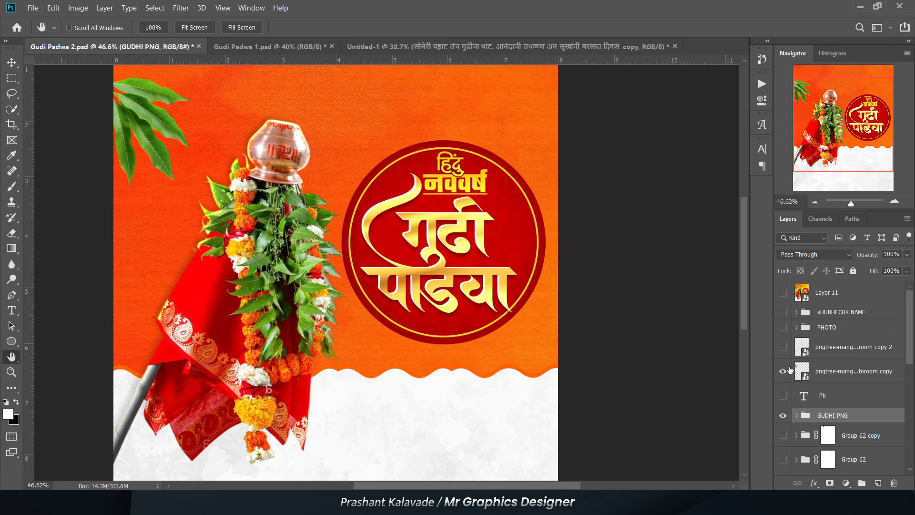
scroll(395, 162, down, 3)
click(782, 312)
click(782, 326)
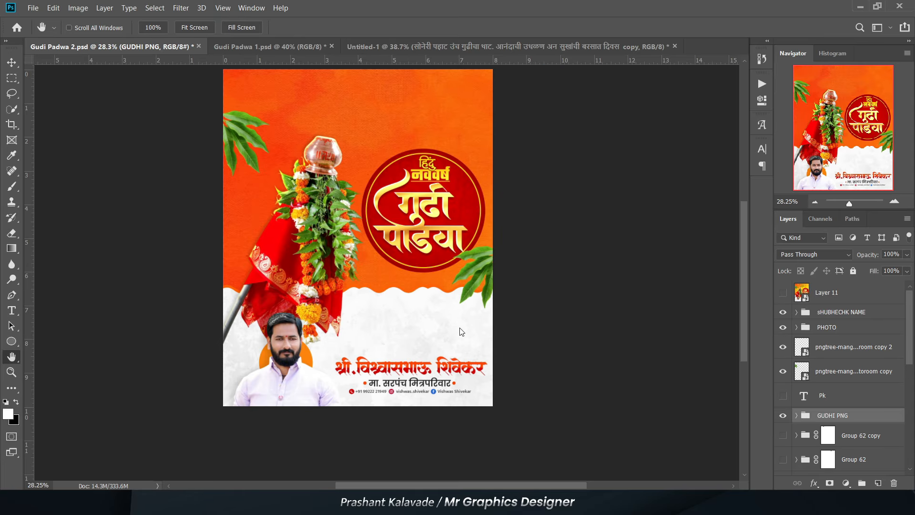
- Show the hanging marigold garlands in Group 62 and Group 62 copy at the poster's upper edge
scroll(462, 331, down, 2)
scroll(461, 331, up, 3)
scroll(792, 413, down, 3)
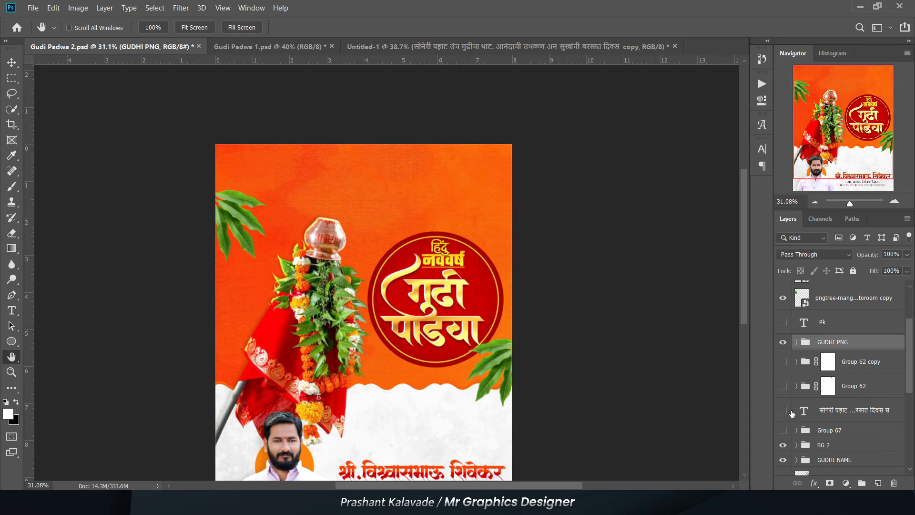
click(782, 385)
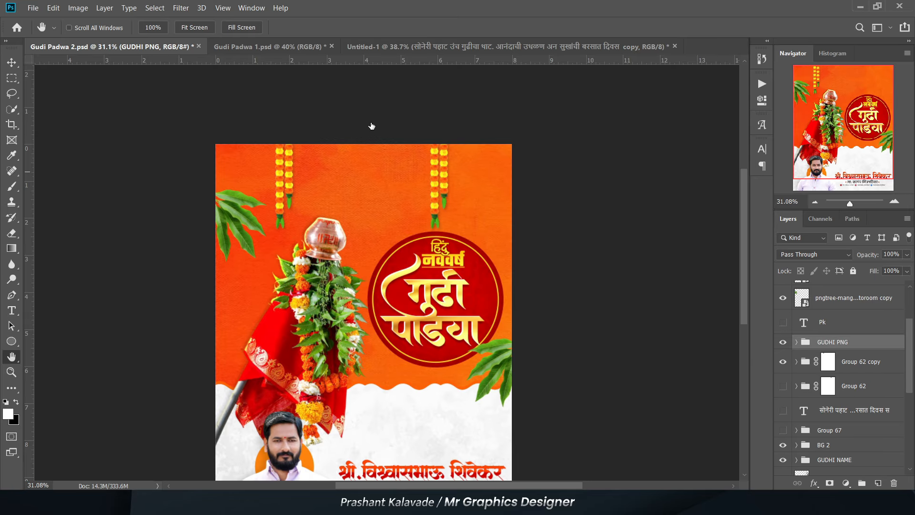
scroll(372, 129, up, 2)
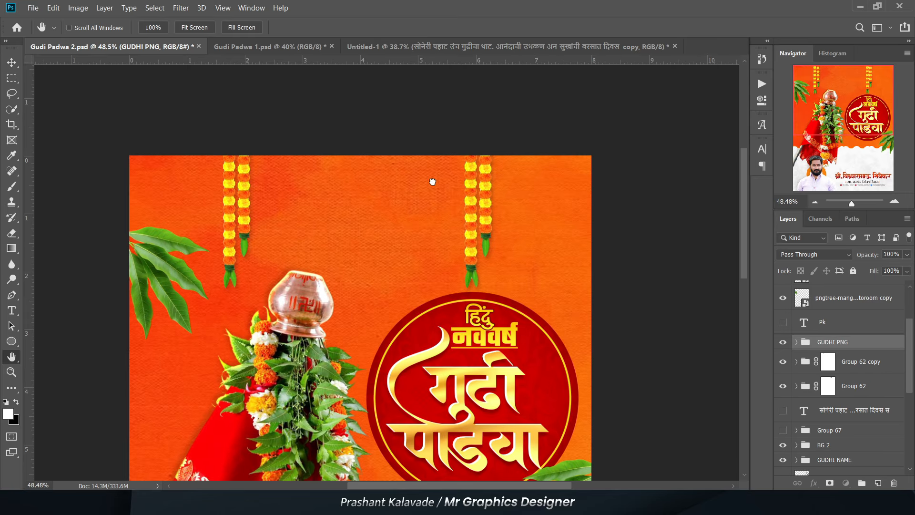
scroll(432, 181, up, 2)
- Show the सोनेरी पहाट verse text layer between the two garlands
click(778, 408)
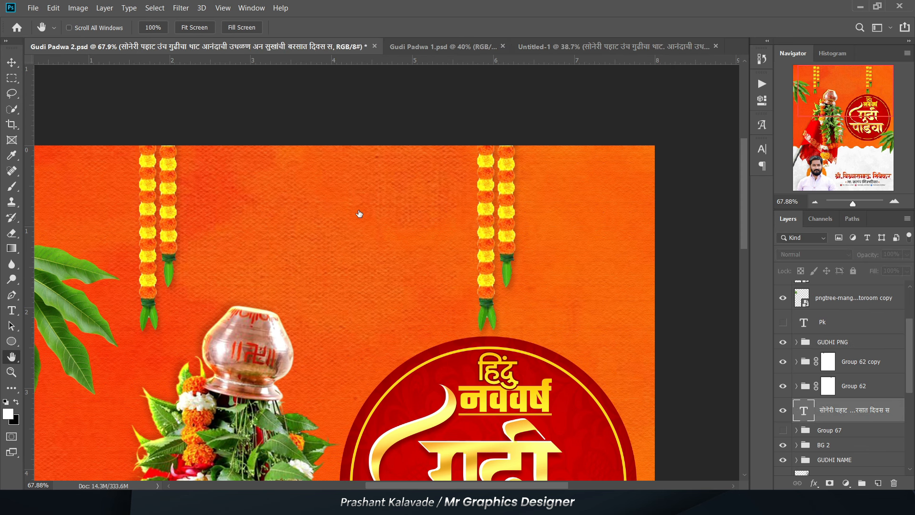
scroll(286, 100, down, 4)
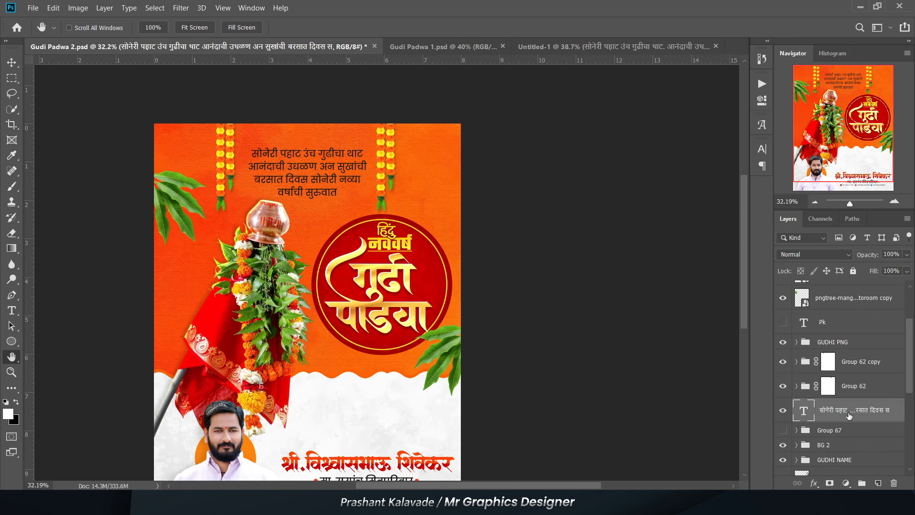
scroll(848, 416, down, 2)
scroll(299, 143, up, 4)
- Show the yellow Layer 4 and the backdrop layers 2, GUDHI PADWA, Layer 10 and the Vector Smart Object copy
scroll(817, 405, down, 2)
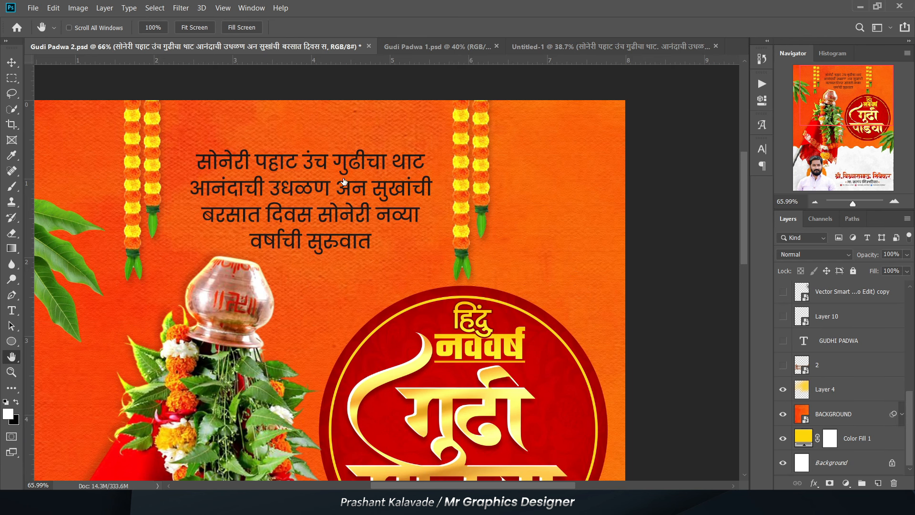
scroll(344, 181, down, 4)
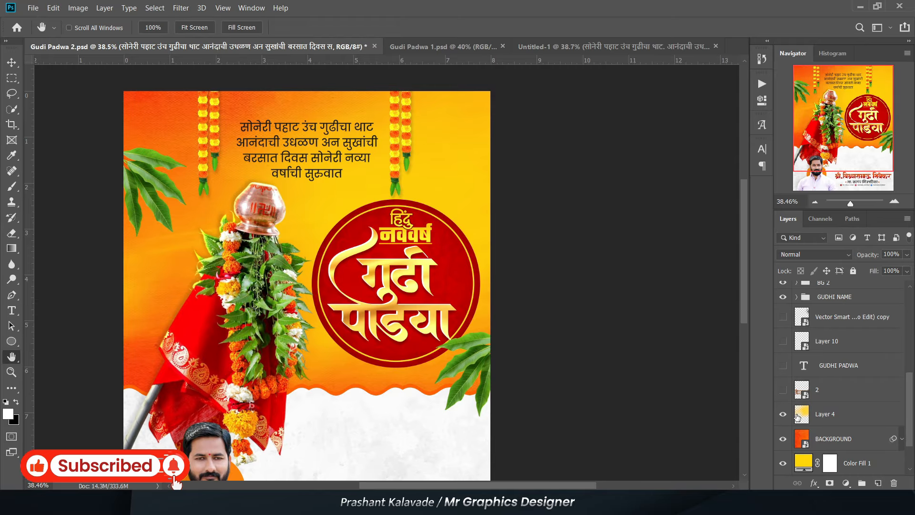
scroll(781, 420, up, 2)
scroll(424, 132, down, 1)
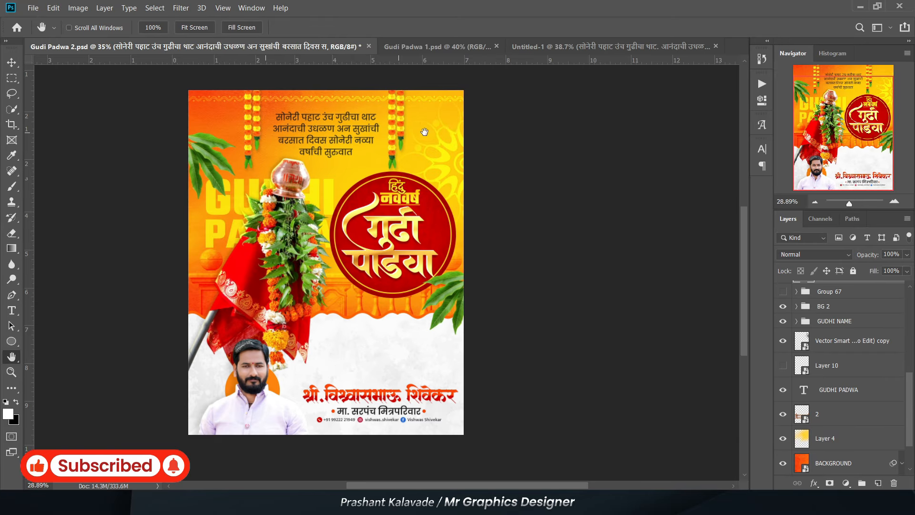
scroll(424, 132, up, 3)
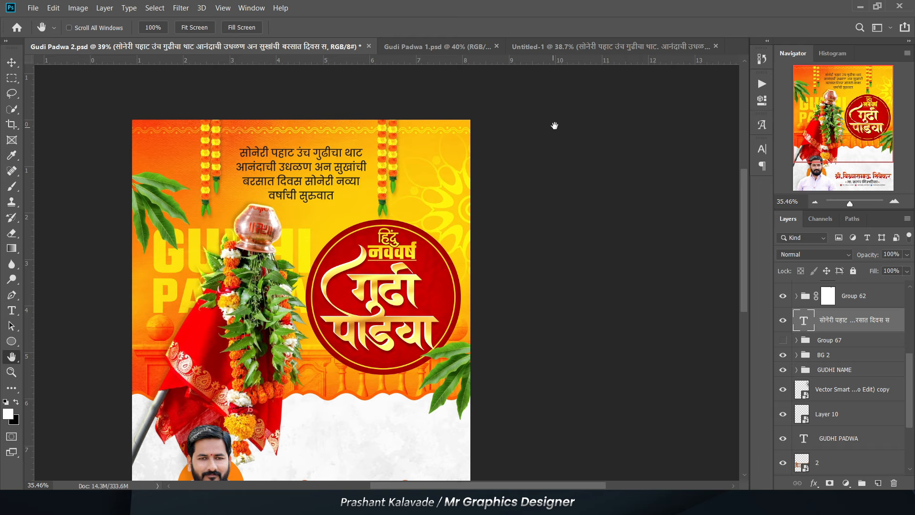
- Show Group 67 with the मंगलमय शुभेच्छा greeting on the white section above the name
scroll(709, 310, down, 1)
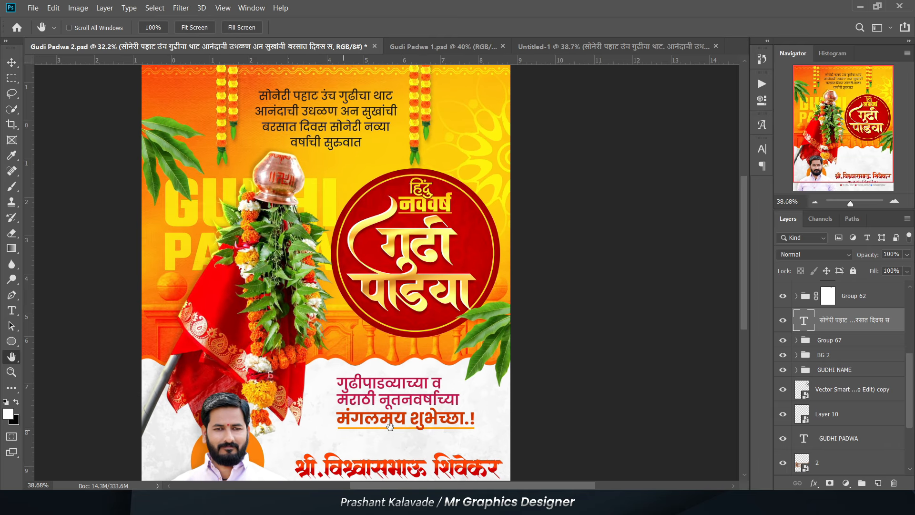
scroll(383, 381, up, 2)
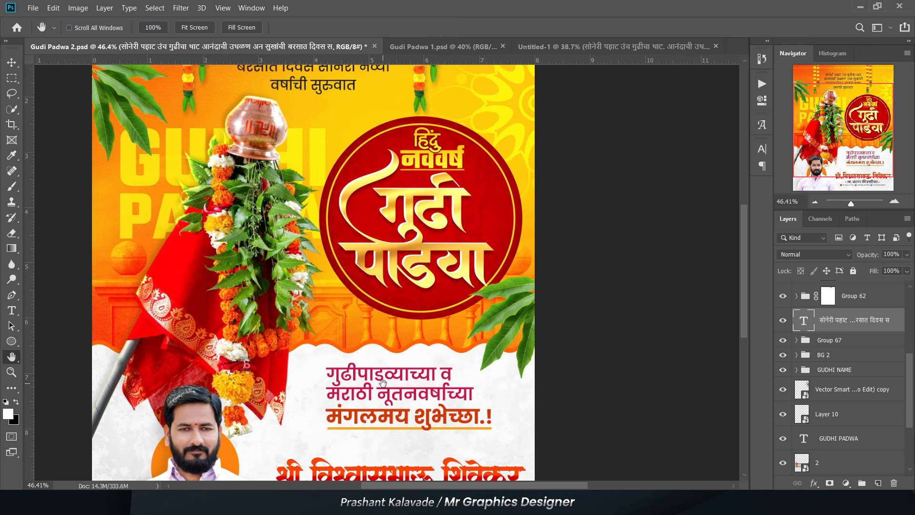
scroll(343, 401, down, 4)
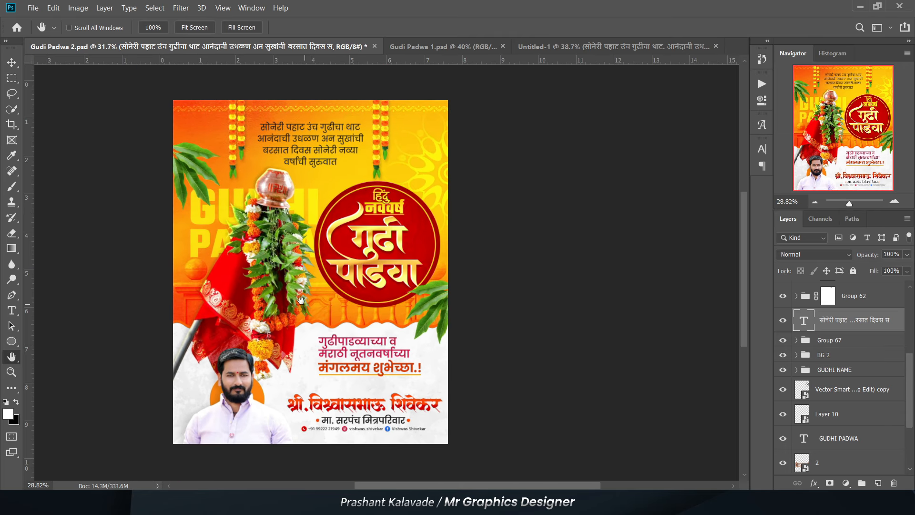
- Review the finished Gudi Padwa 2 poster up close in full screen mode
scroll(874, 398, down, 1)
scroll(874, 395, up, 8)
scroll(865, 391, down, 7)
scroll(864, 391, down, 4)
scroll(229, 140, up, 5)
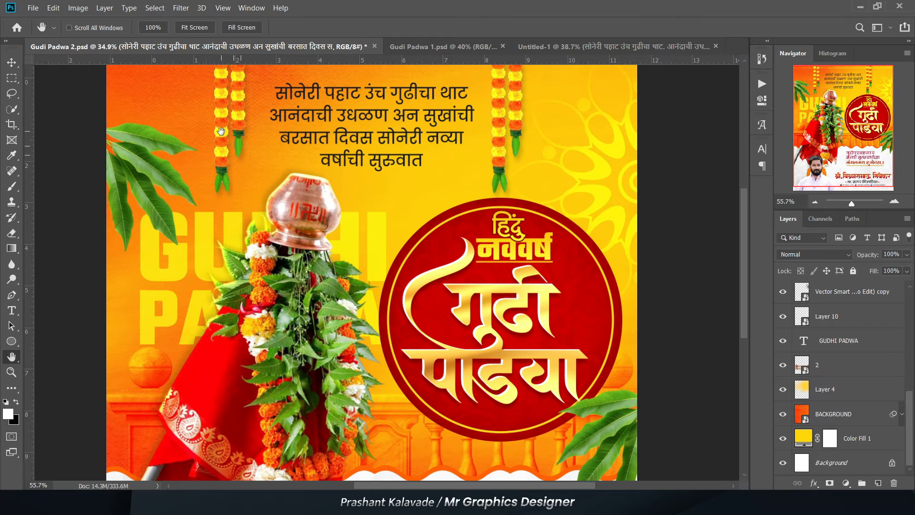
key(f)
key(f)
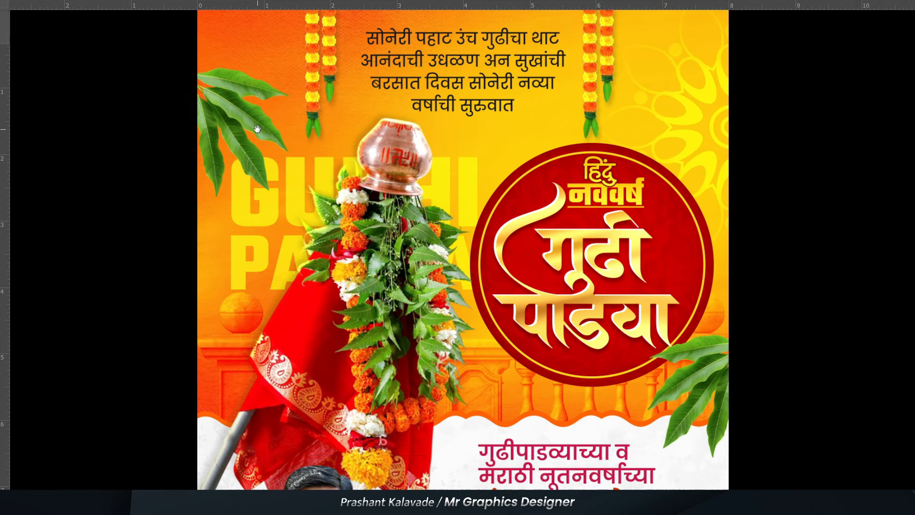
scroll(262, 181, up, 3)
drag(261, 181, 232, 223)
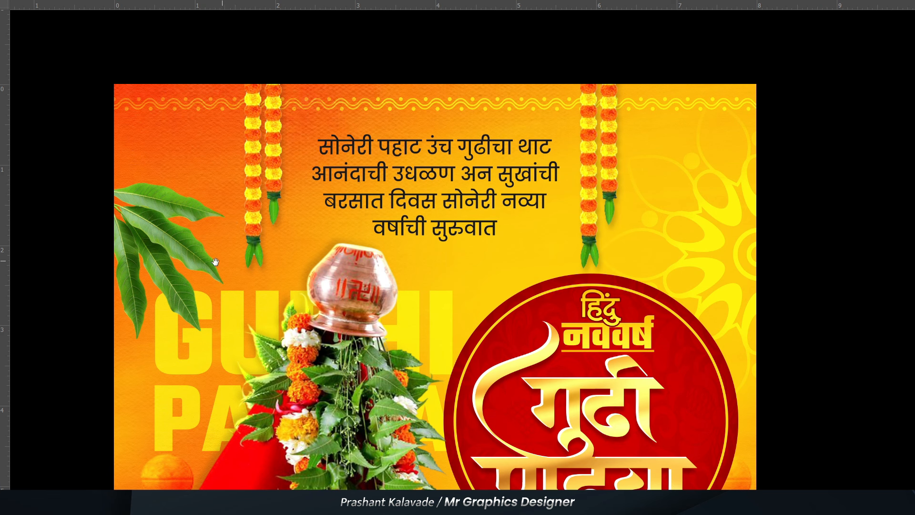
drag(215, 261, 212, 133)
drag(209, 264, 201, 160)
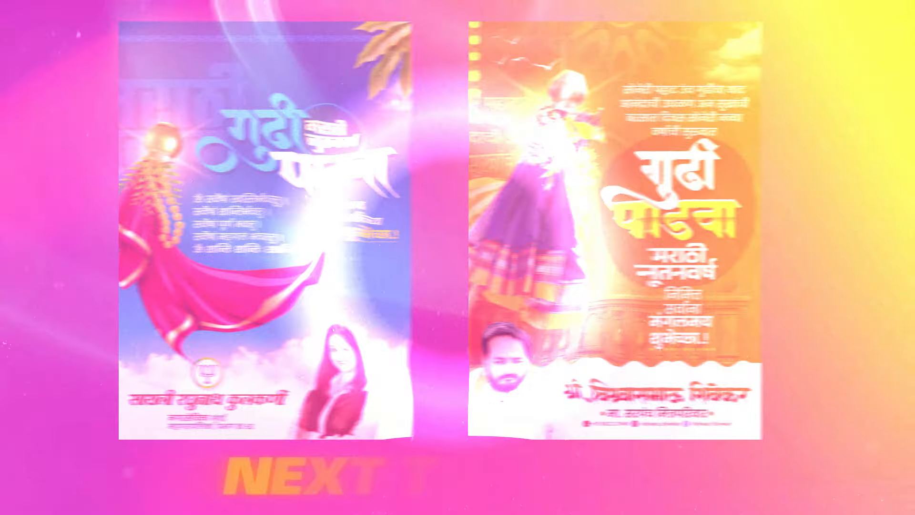